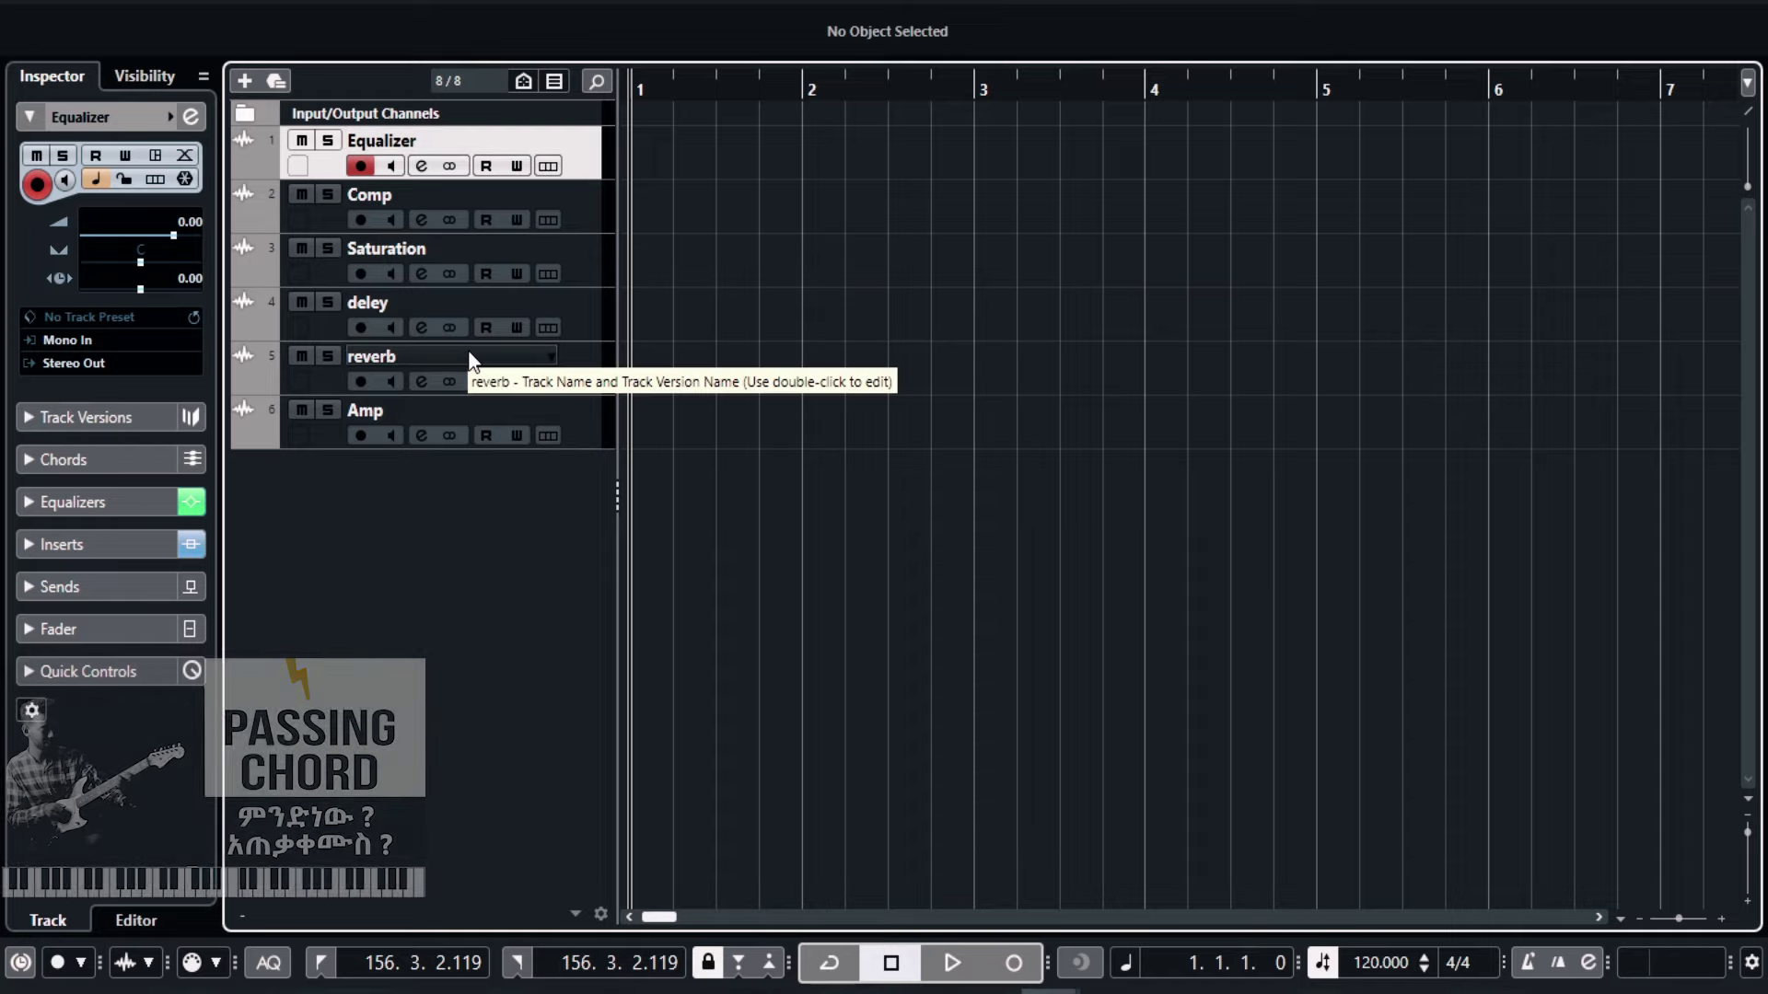
In the Equalizer track's channel settings, switch off the LMF band and lower the low-cut frequency to 42.5 Hz.
left_click(192, 117)
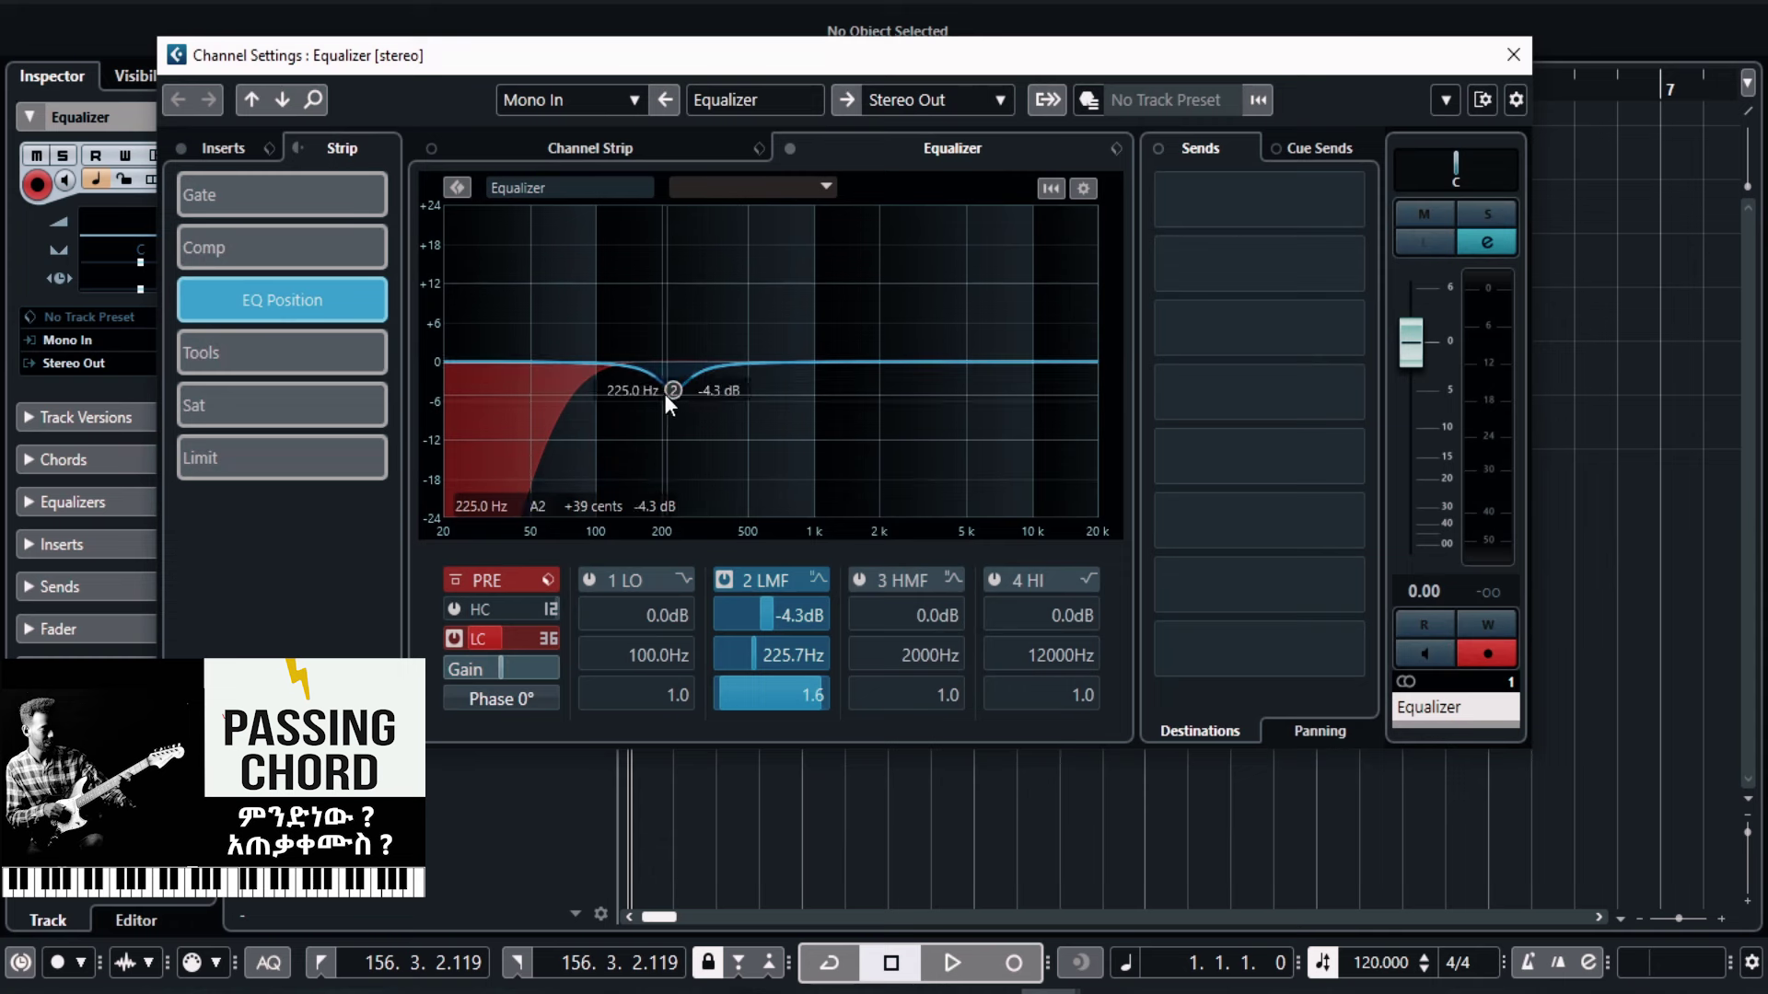
double_click(666, 392)
scroll(473, 635, "down", 5)
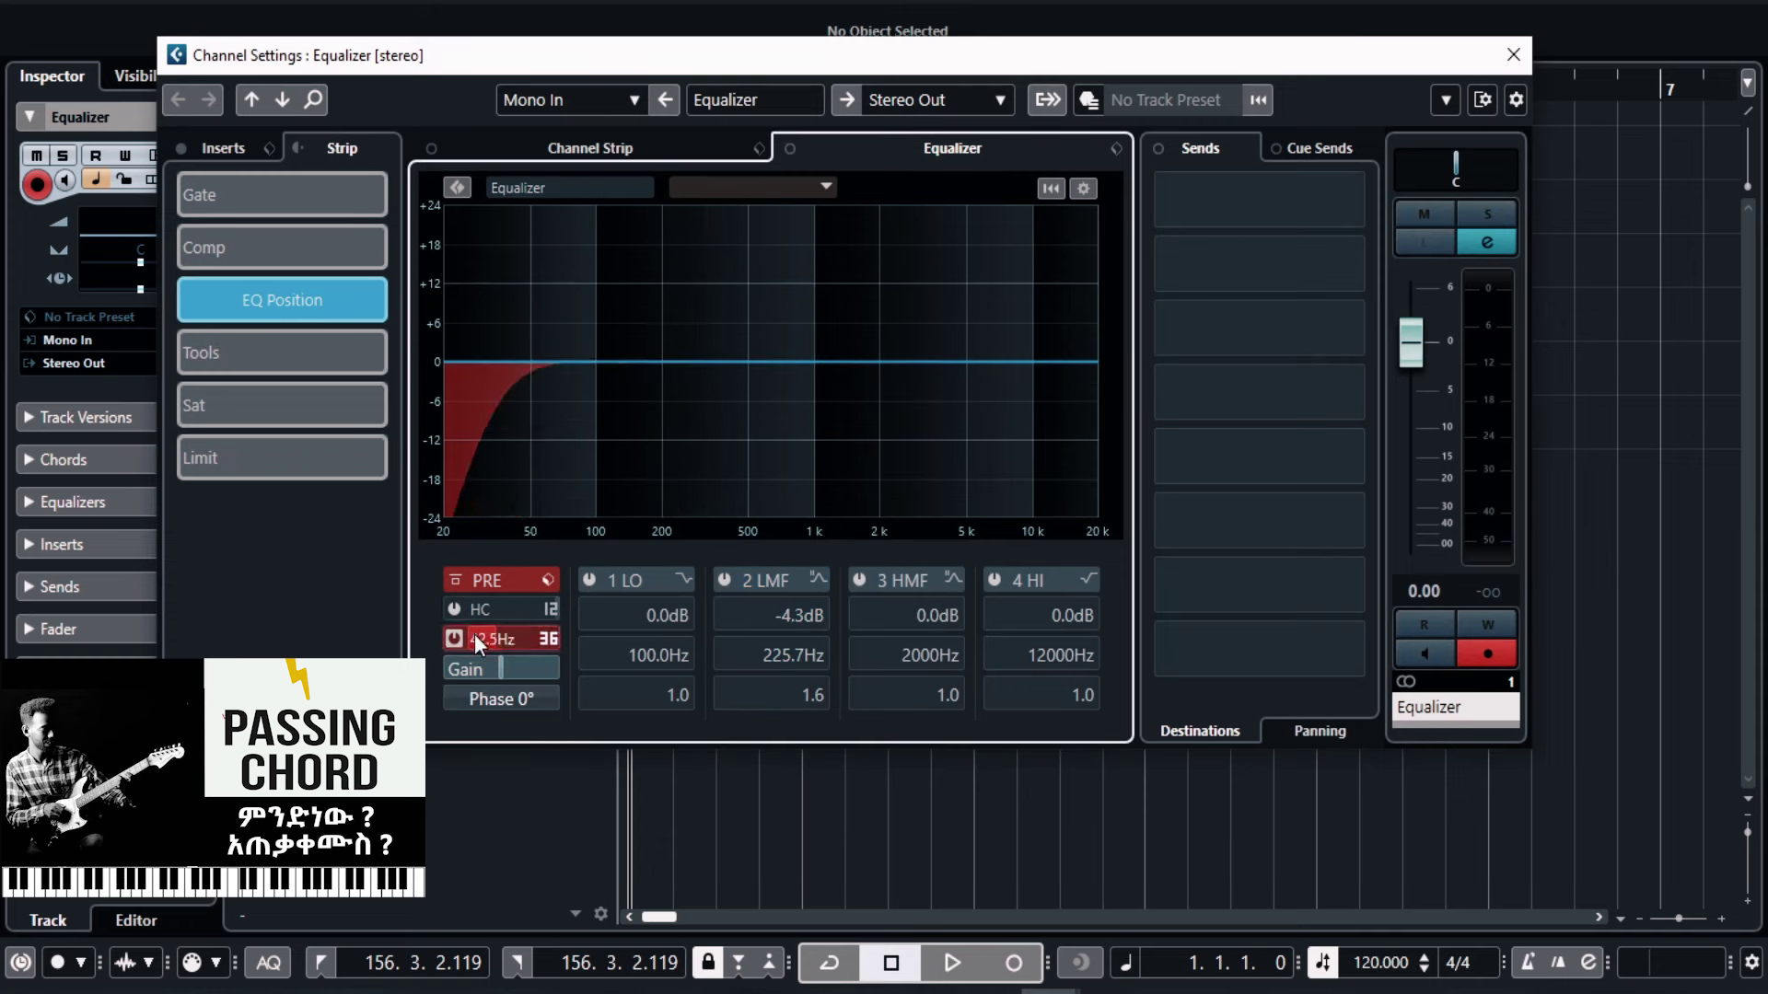
Toggle the low cut off and on, set its slope to 48 dB/Oct and raise its frequency to 98.7 Hz.
left_click(453, 639)
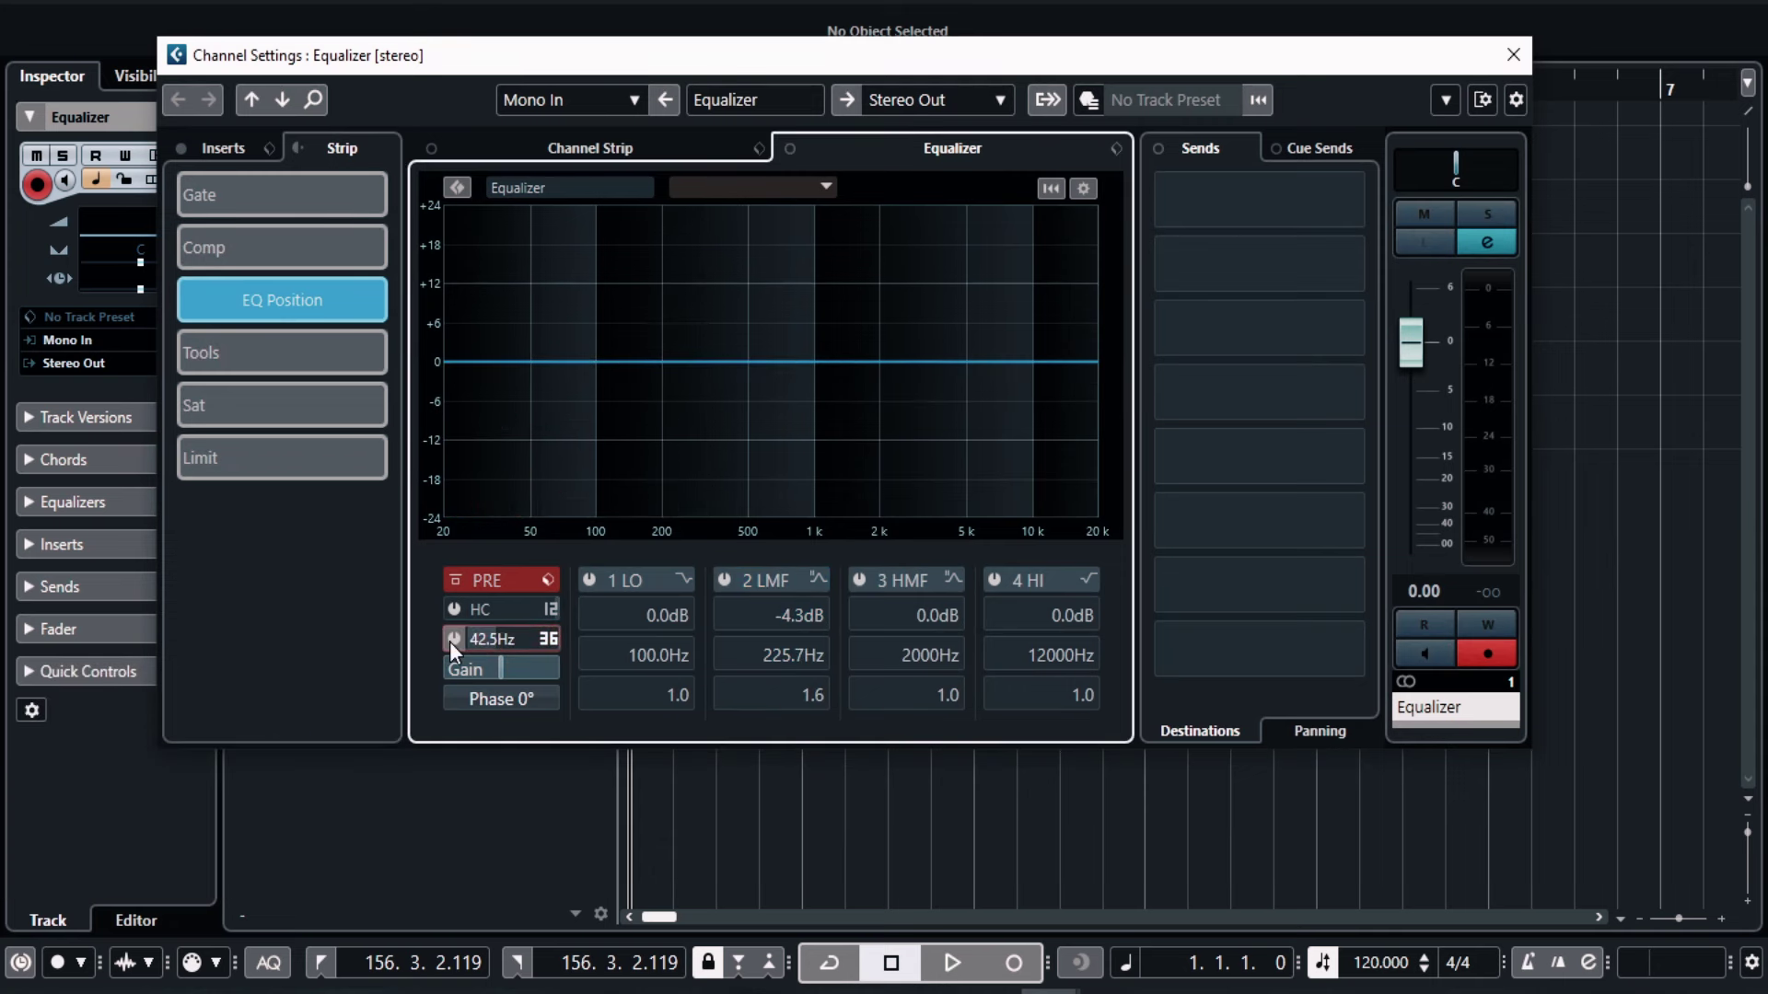
left_click(449, 641)
left_click(549, 639)
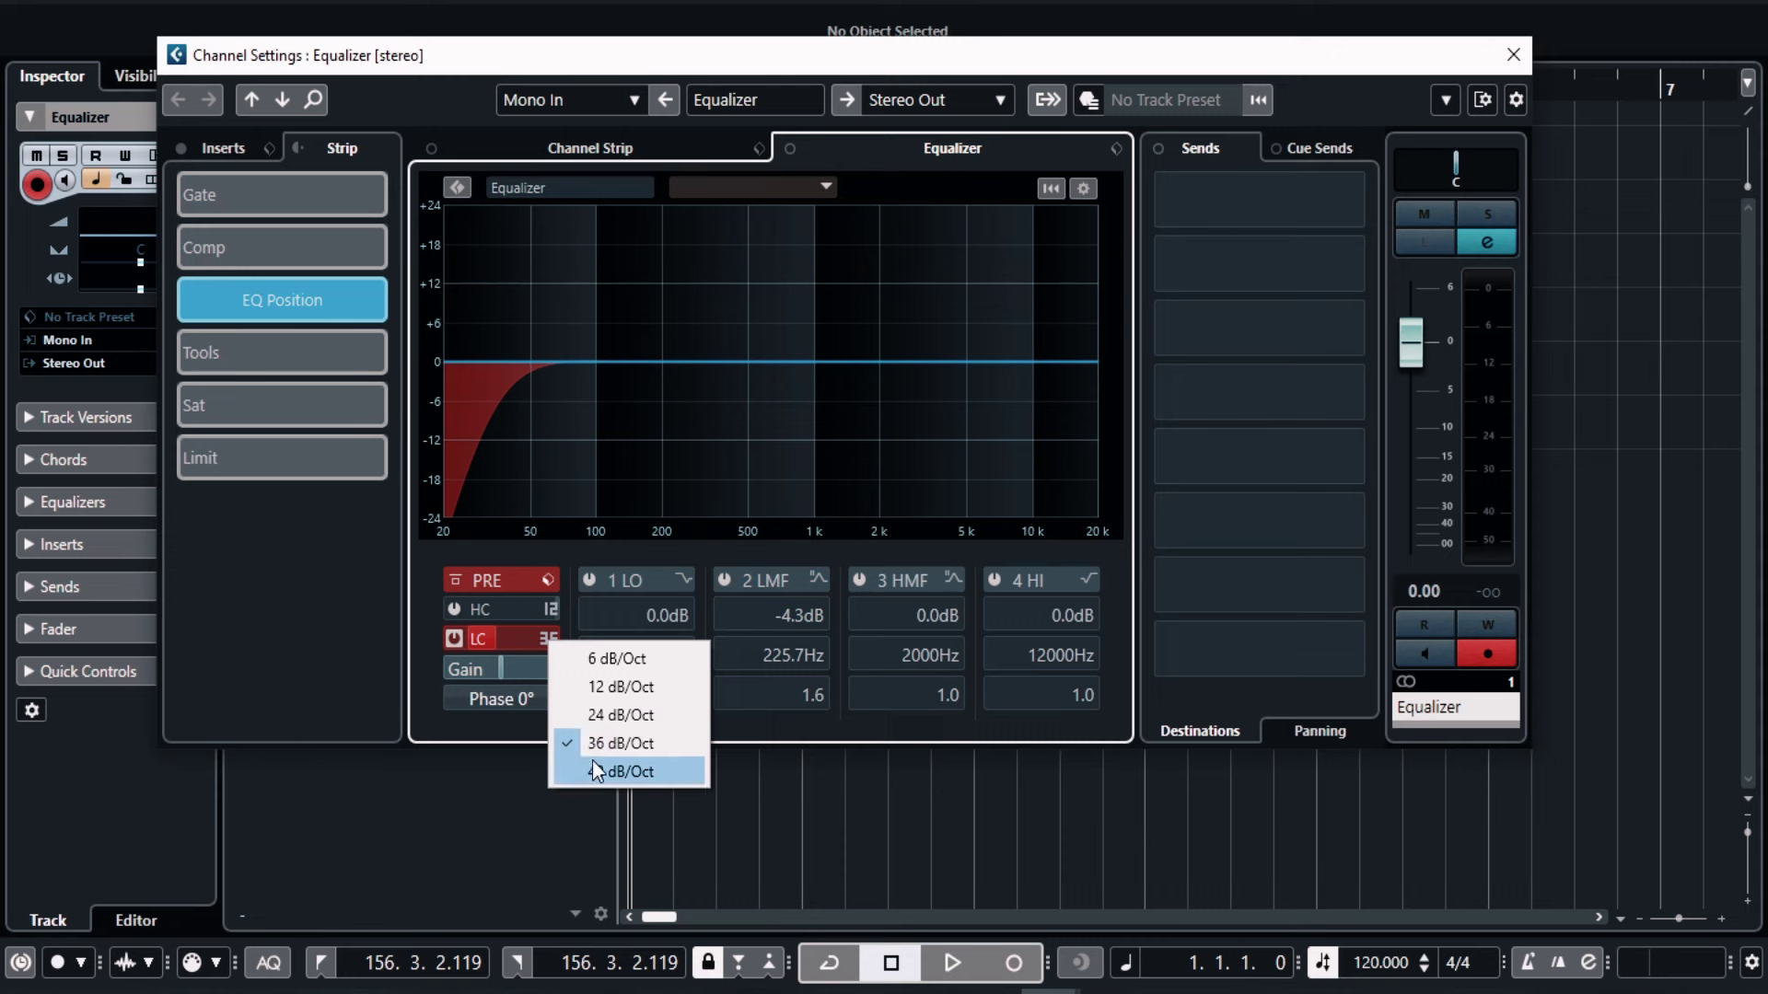
left_click(593, 763)
scroll(475, 638, "up", 3)
scroll(478, 637, "up", 2)
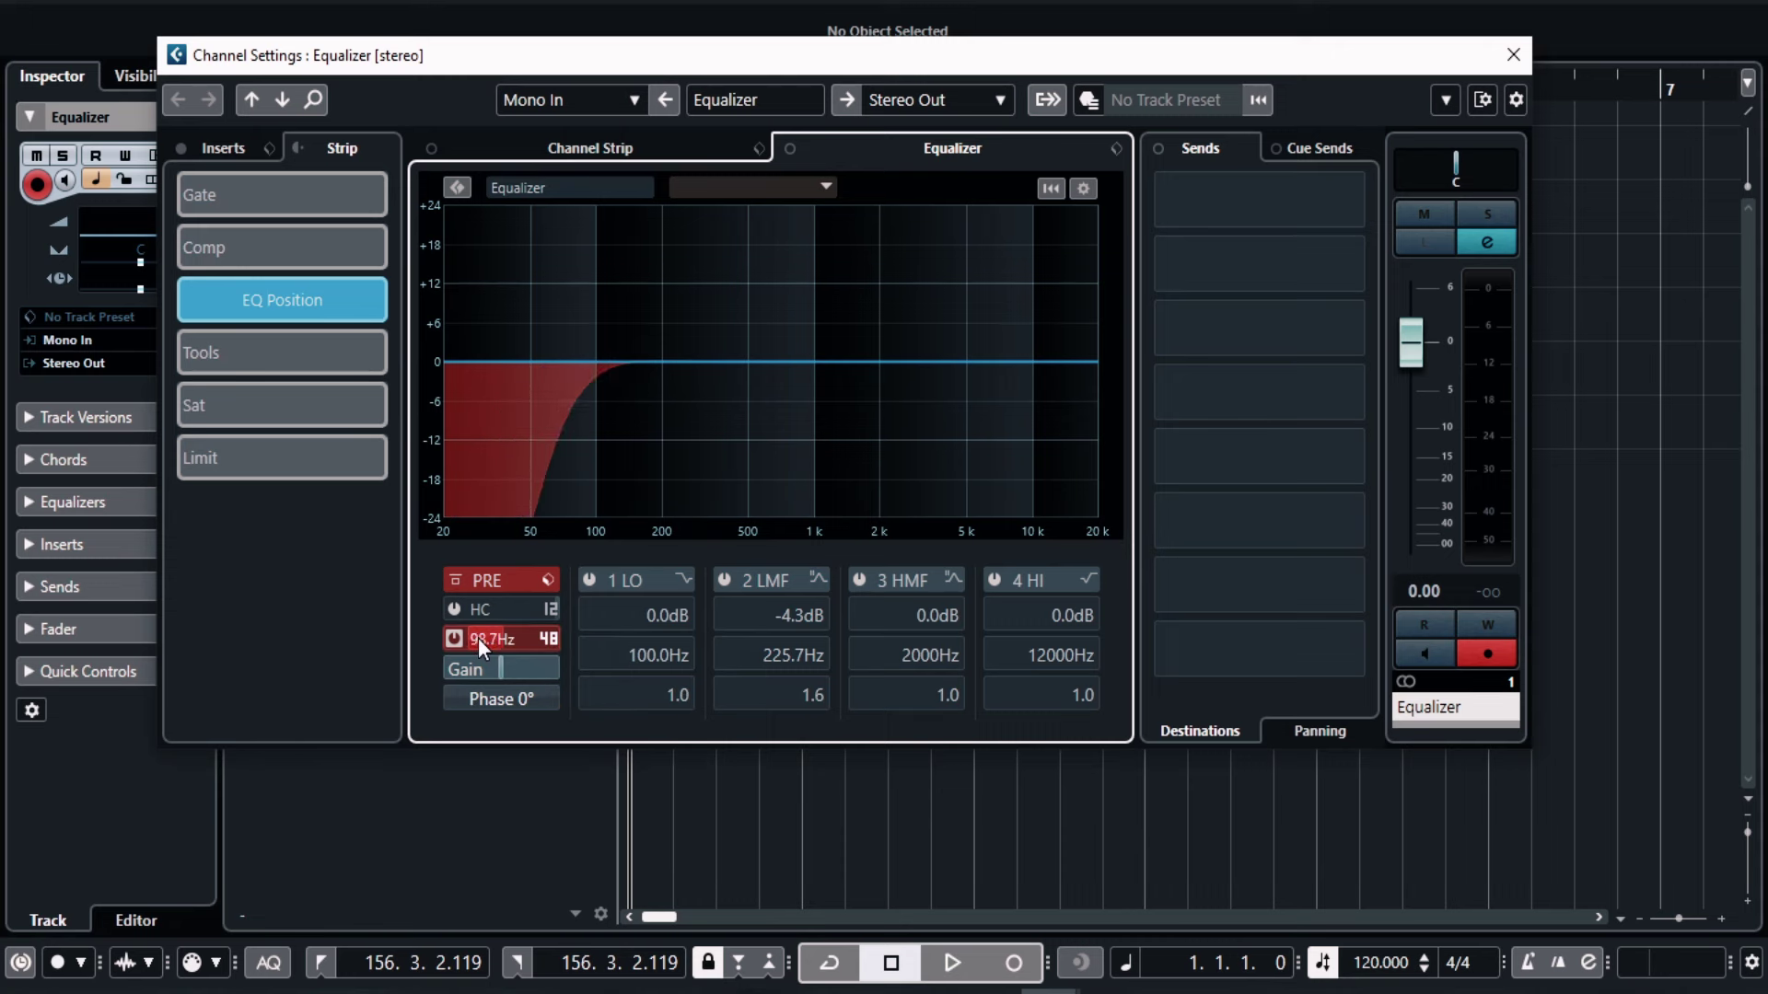
Try low-cut slopes of 12 dB/Oct and 6 dB/Oct on the Equalizer channel.
left_click(550, 639)
left_click(600, 689)
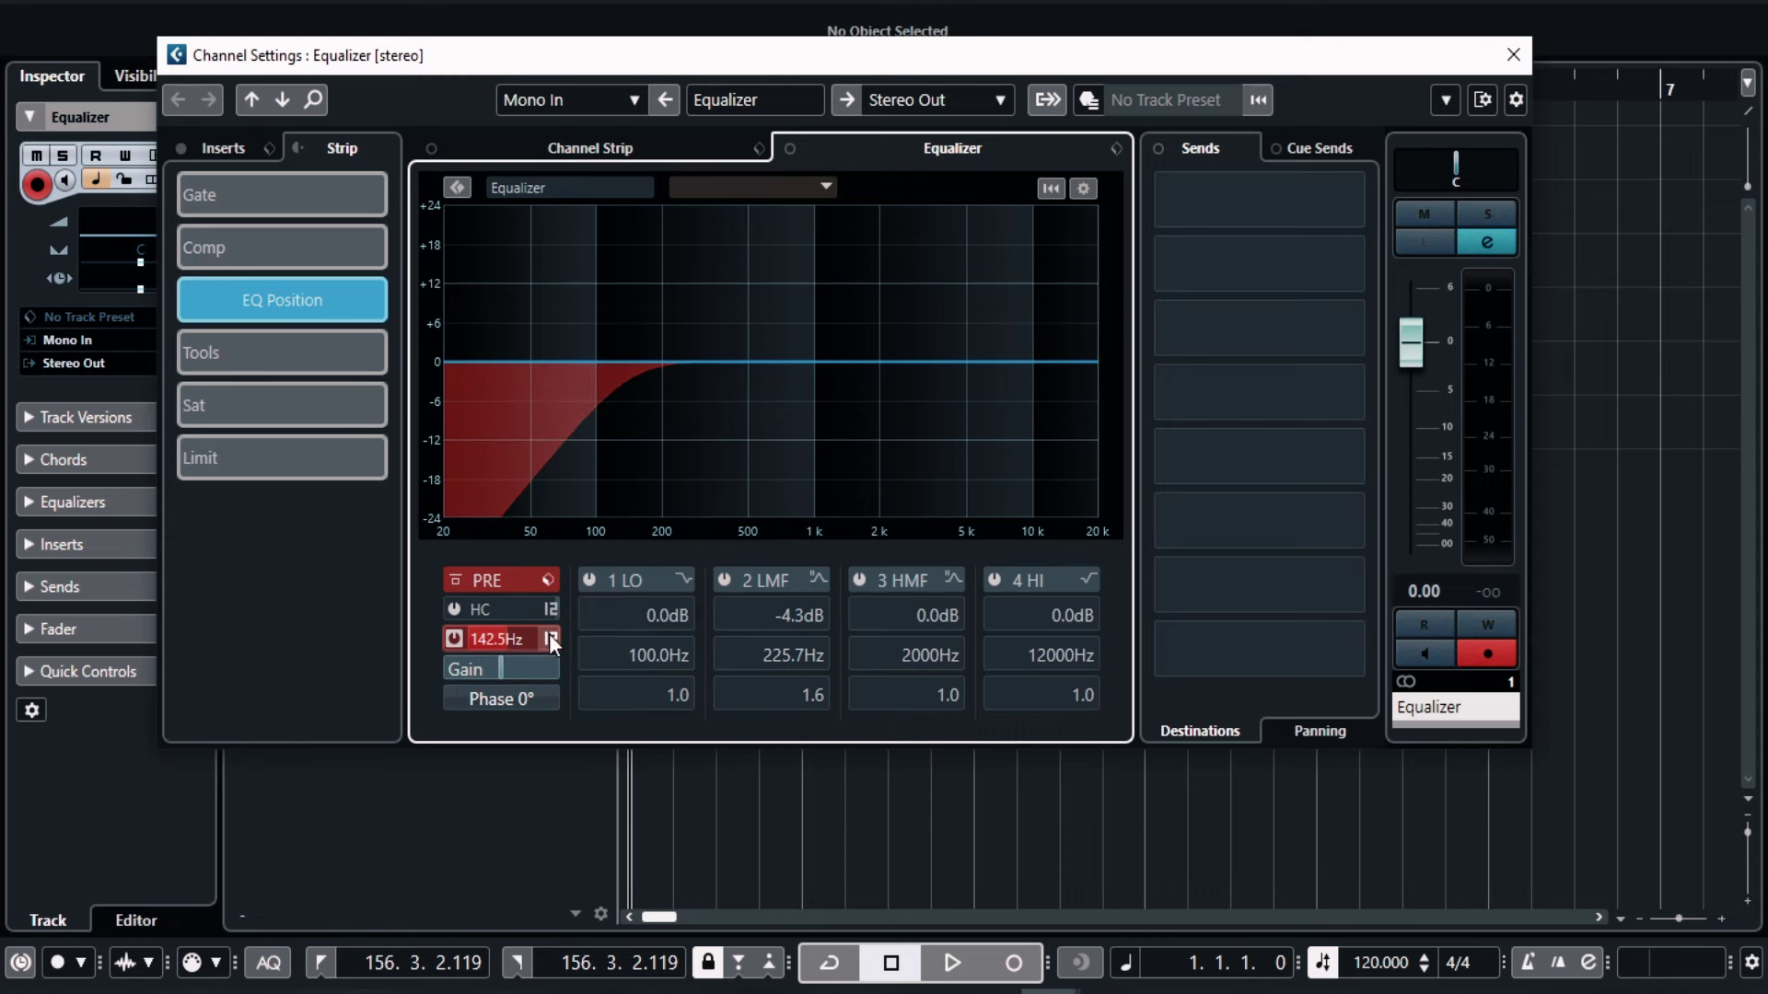
left_click(549, 635)
left_click(567, 660)
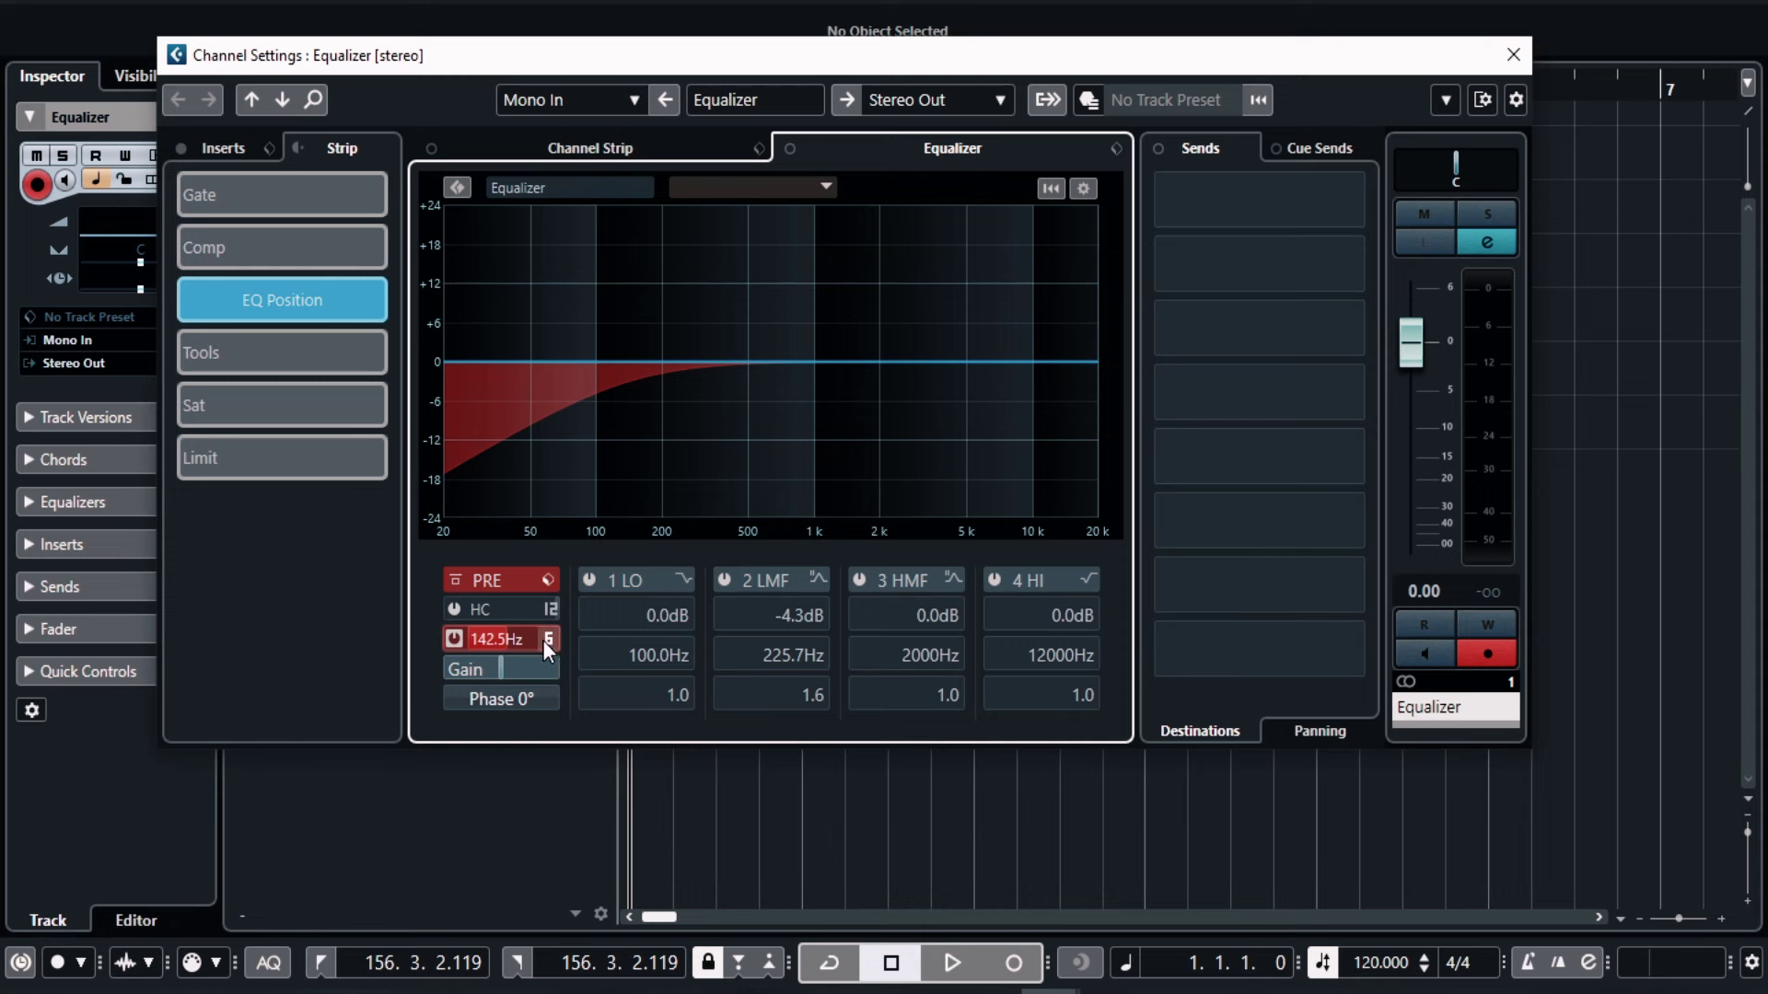
Set the low-cut slope back to 48 dB/Oct and lower its cutoff frequency.
left_click(546, 639)
left_click(612, 769)
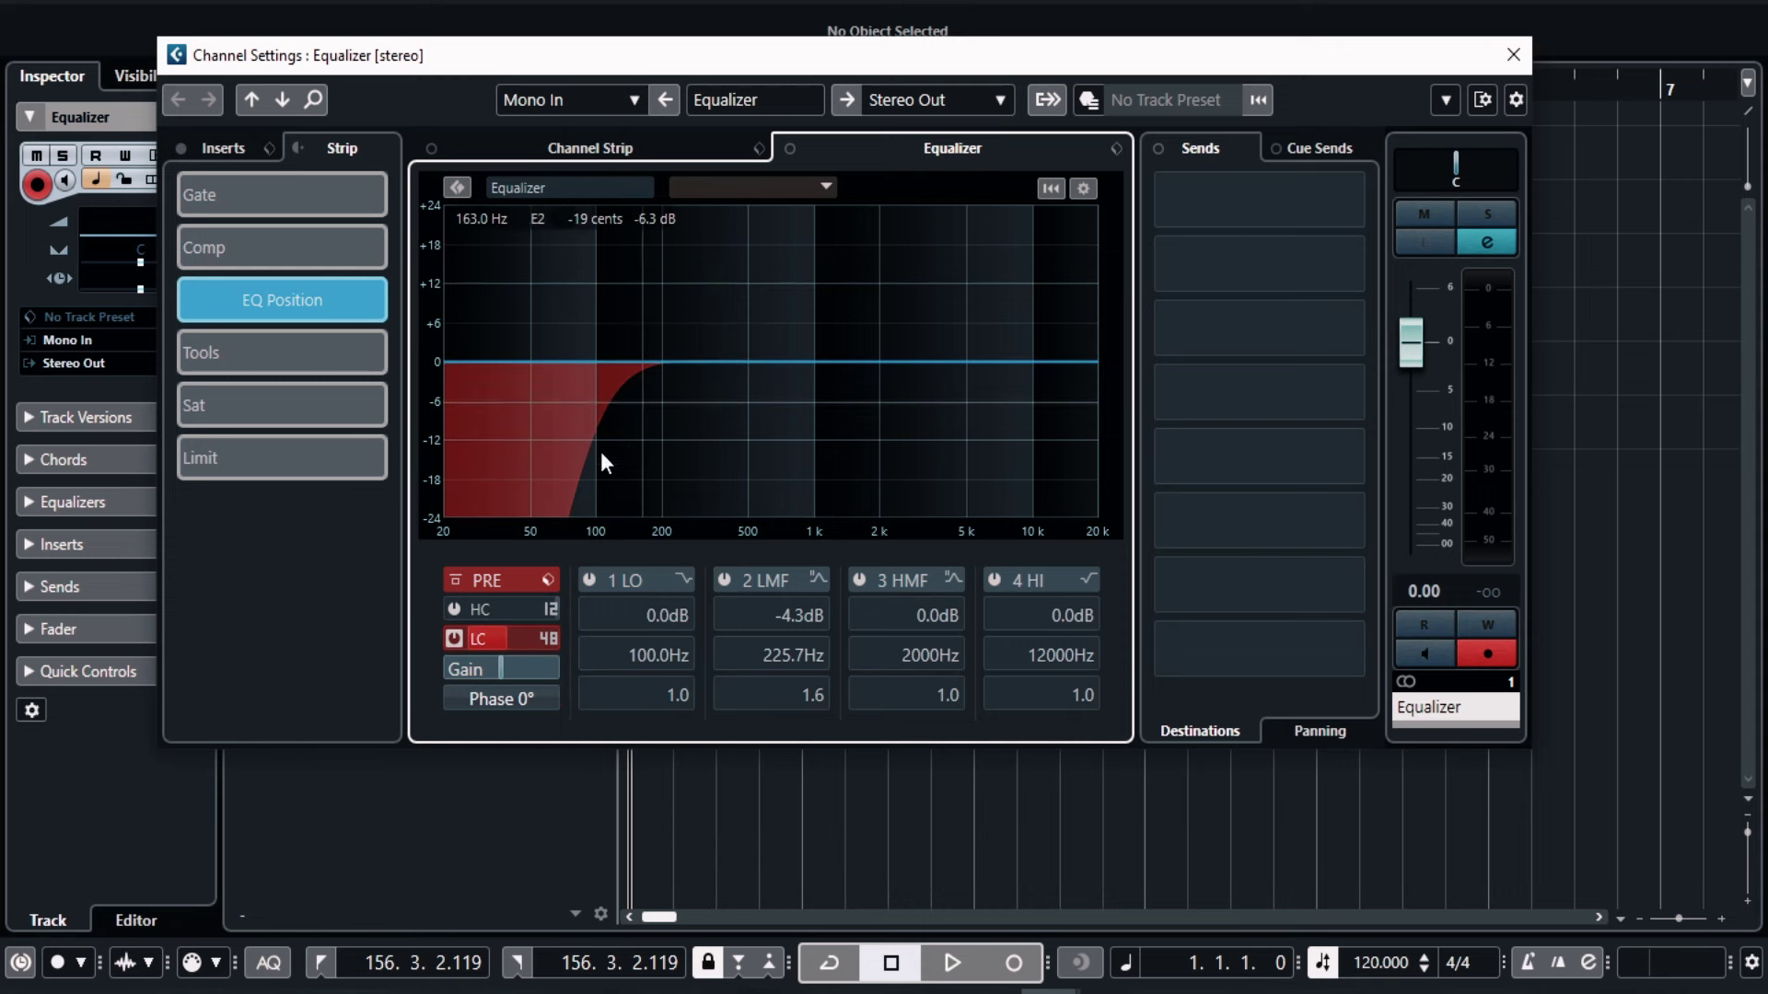
mouse_move(514, 649)
scroll(511, 643, "down", 4)
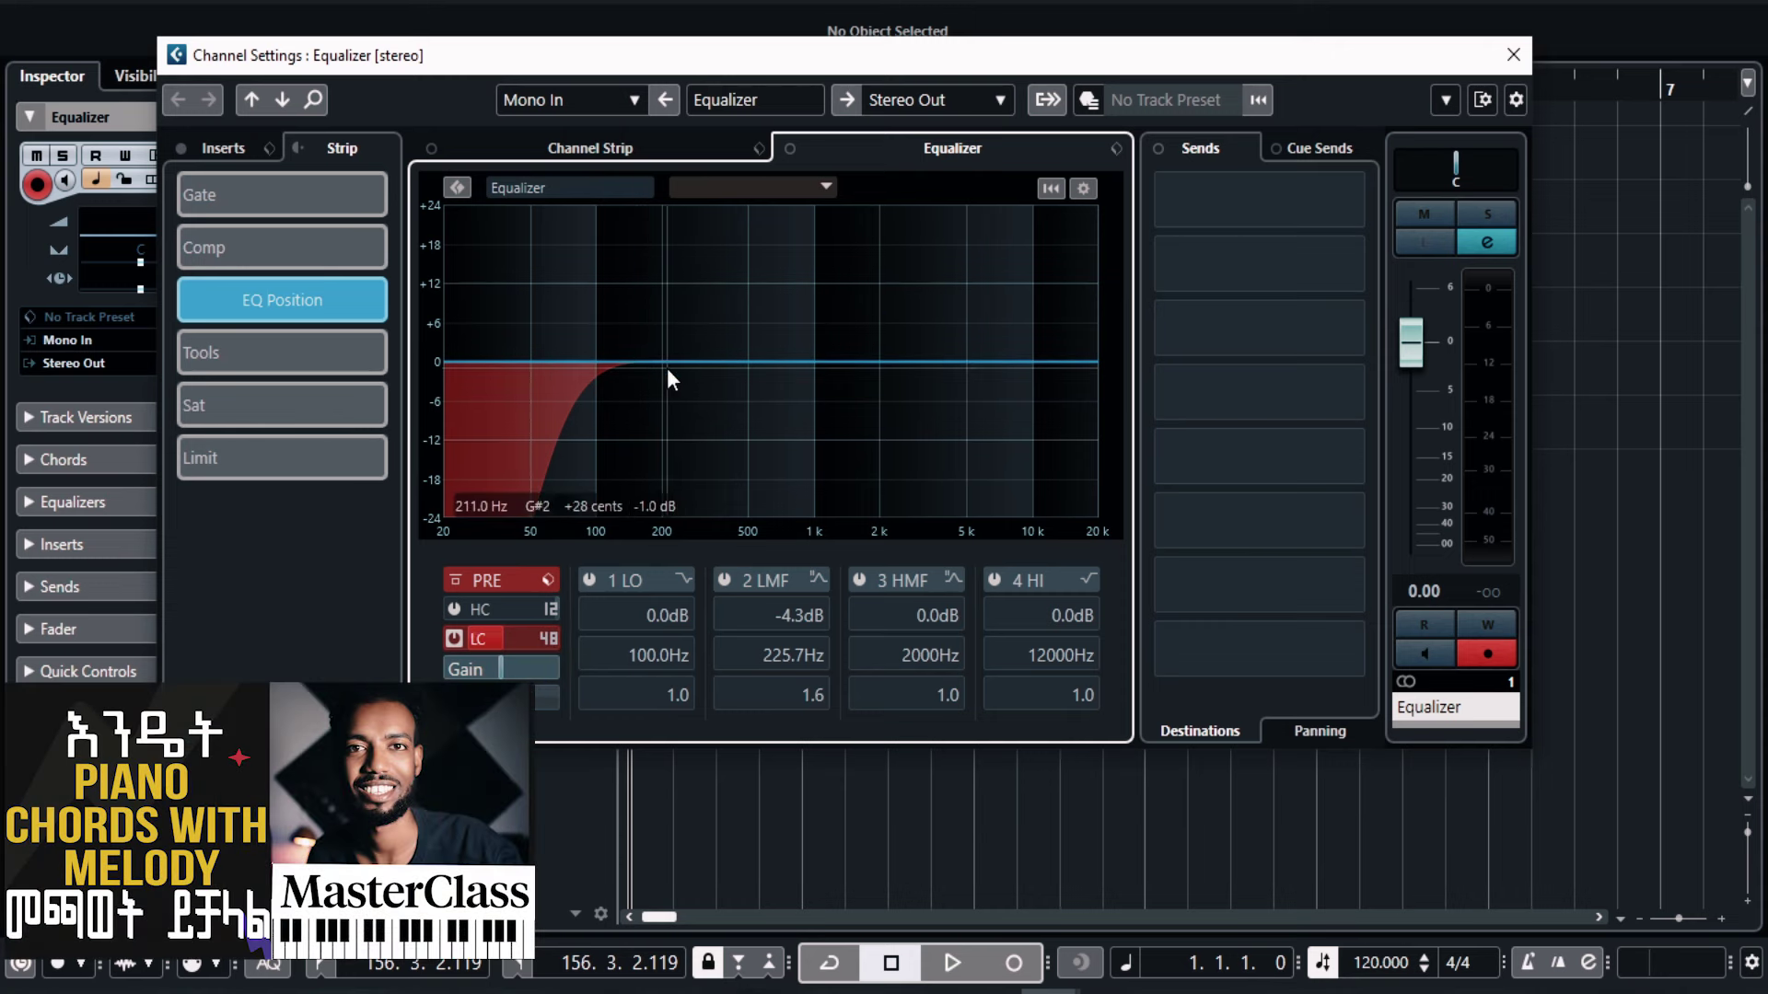
Cut the LMF band to -10.0 dB at 185.8 Hz, narrow its Q to 9.7, and switch the band off.
left_click_drag(672, 367, 655, 427)
scroll(656, 421, "up", 10)
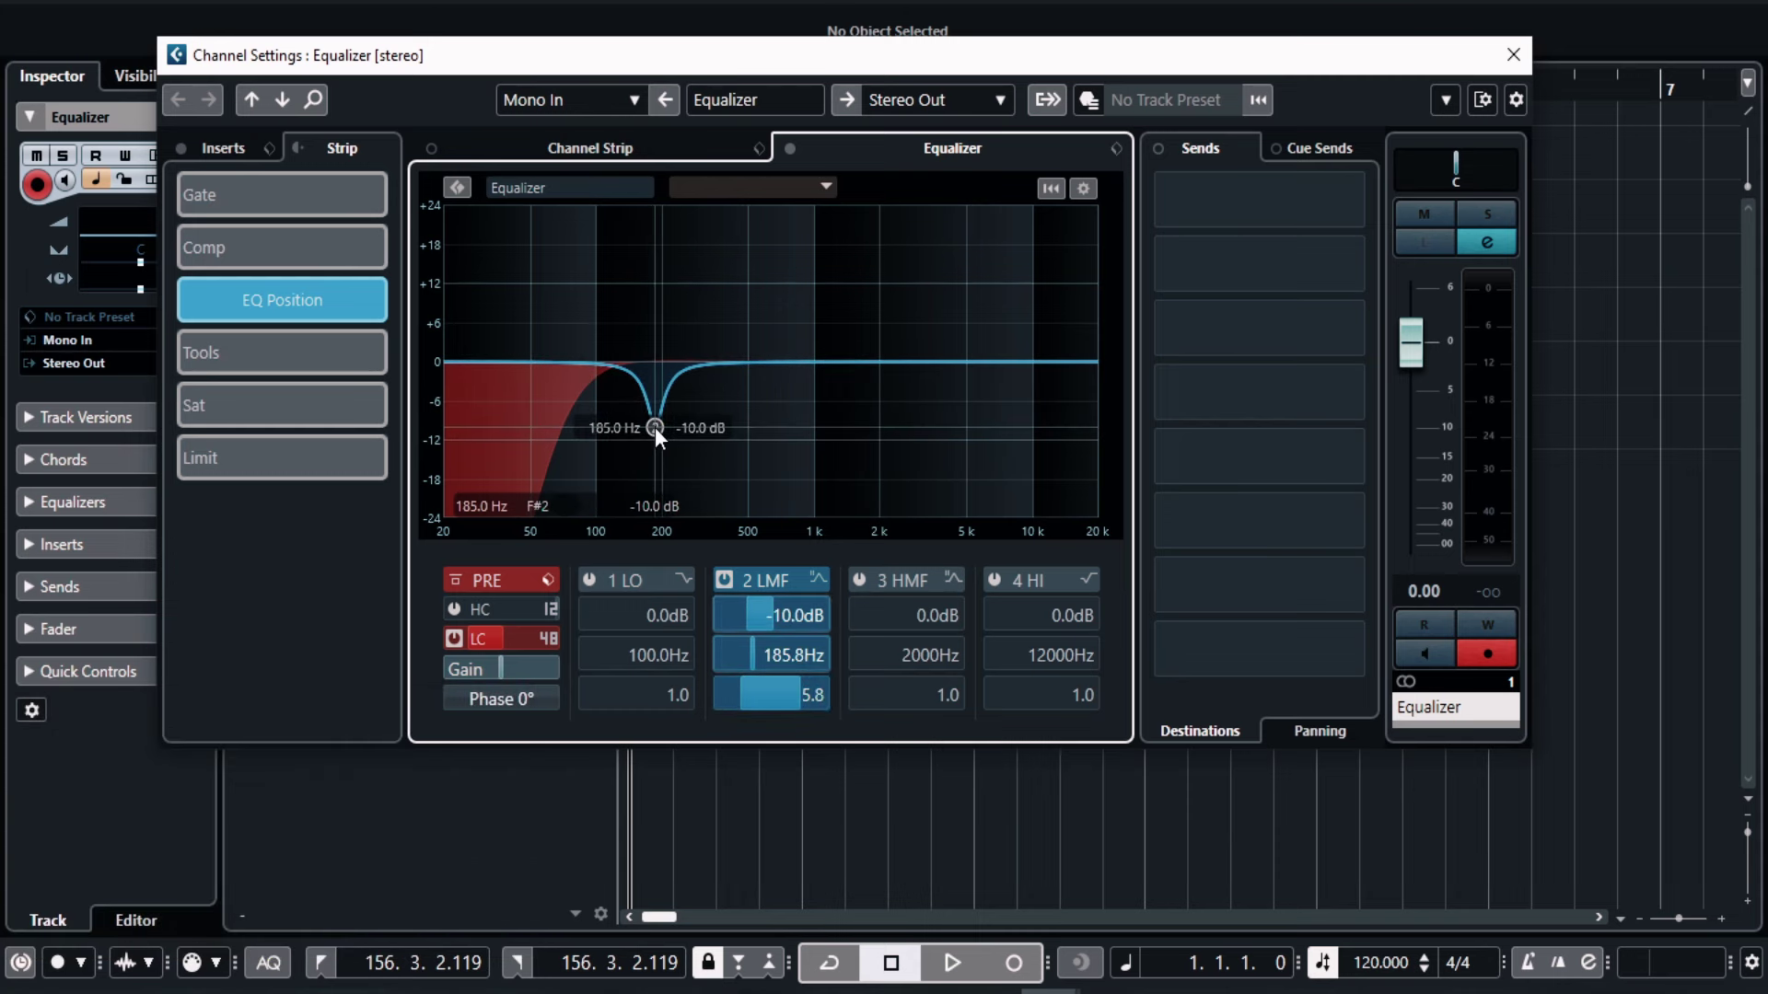
scroll(655, 428, "up", 5)
scroll(655, 427, "up", 7)
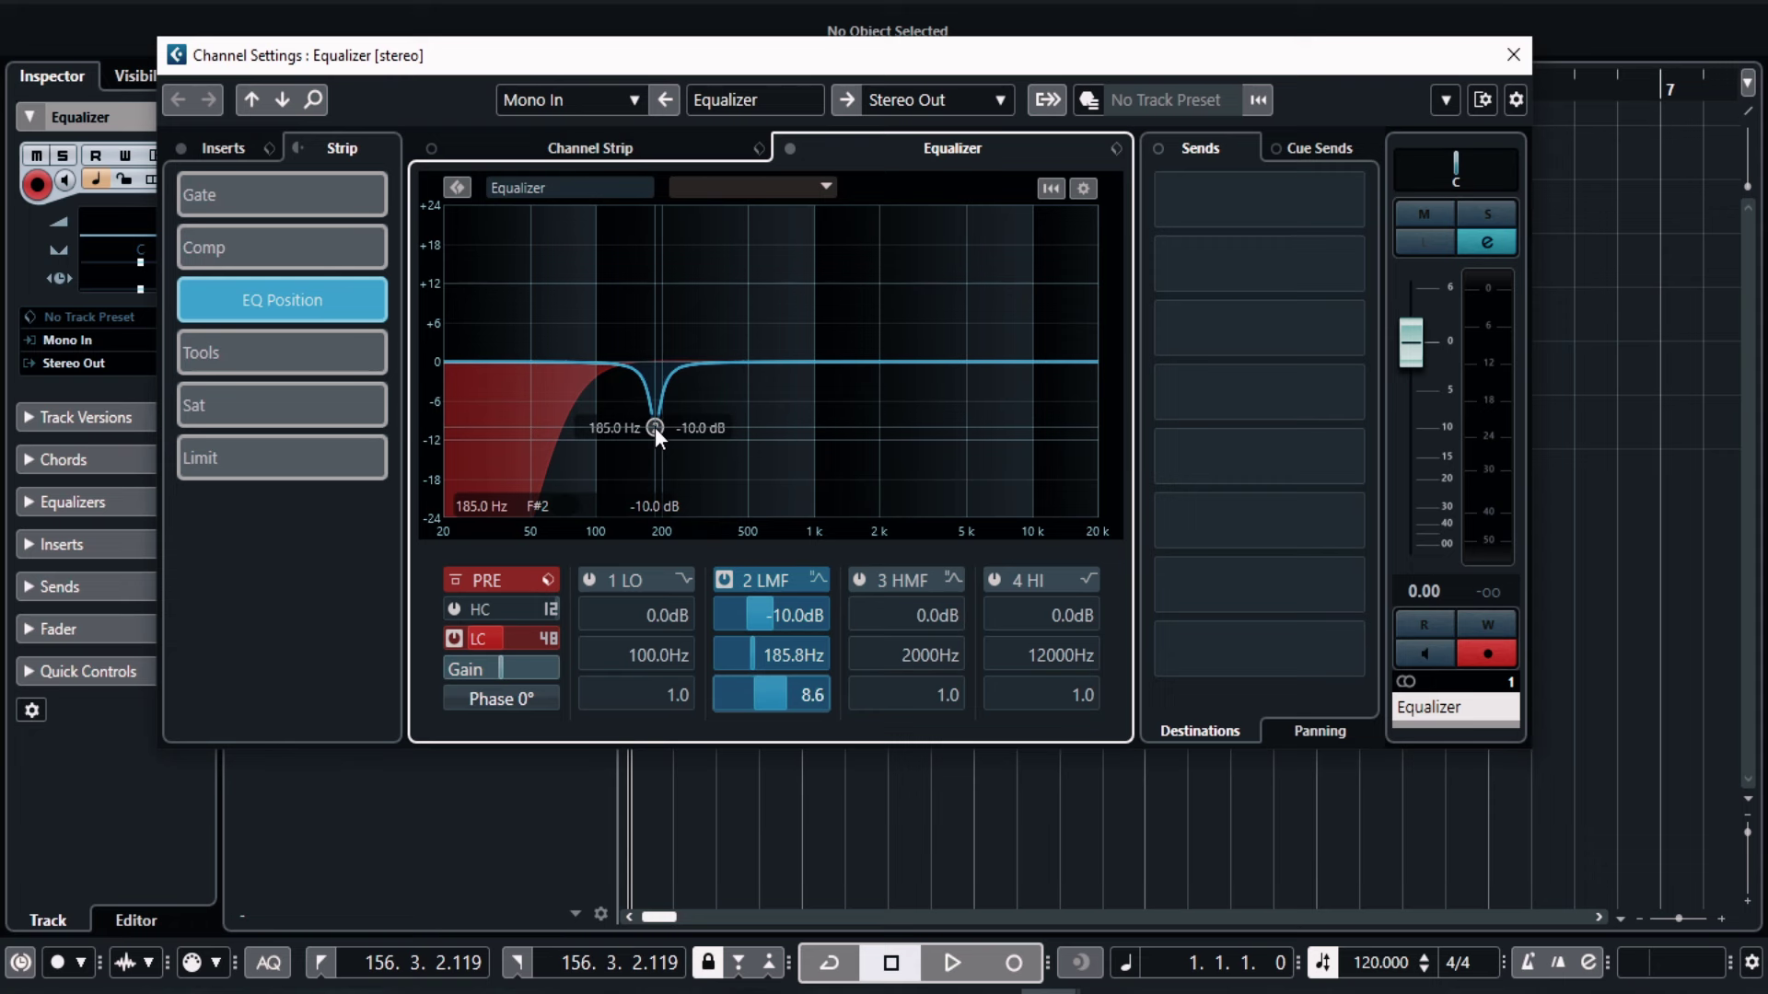
scroll(655, 427, "up", 1)
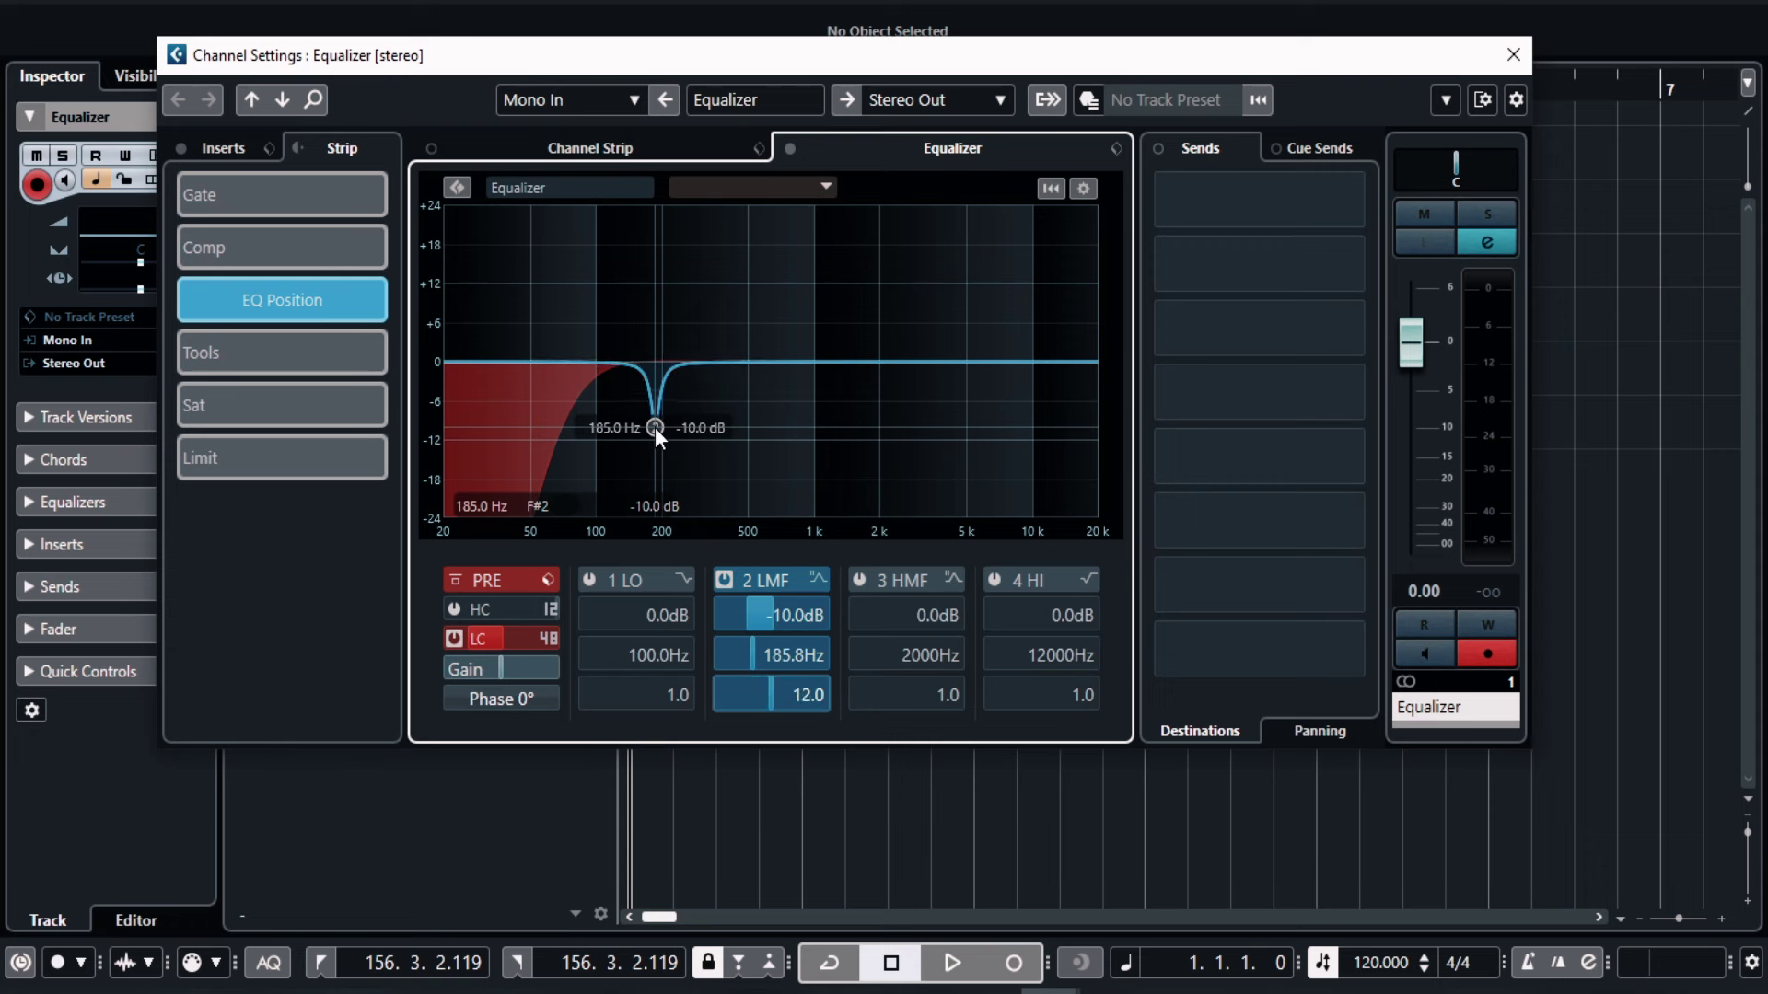
scroll(655, 427, "down", 5)
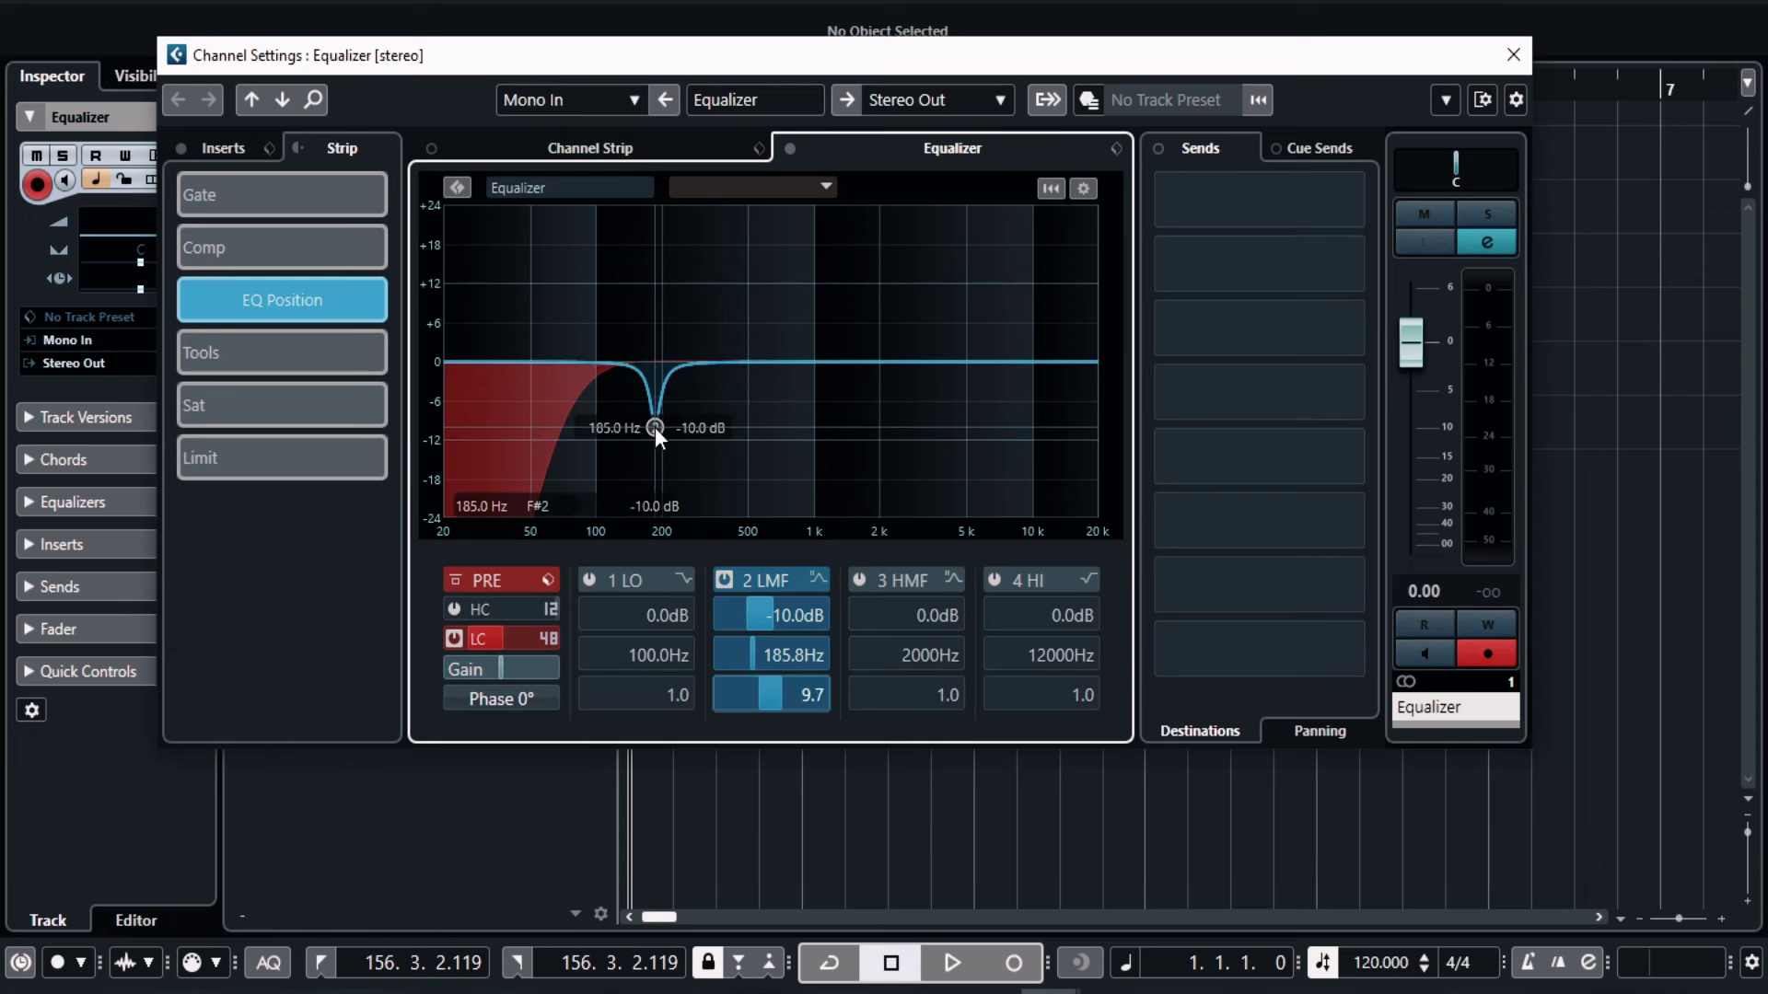
double_click(654, 428)
Try a HI band cut of -3.0 dB at 5063 Hz, and close the channel settings with that band off.
left_click_drag(1024, 363, 968, 379)
double_click(968, 379)
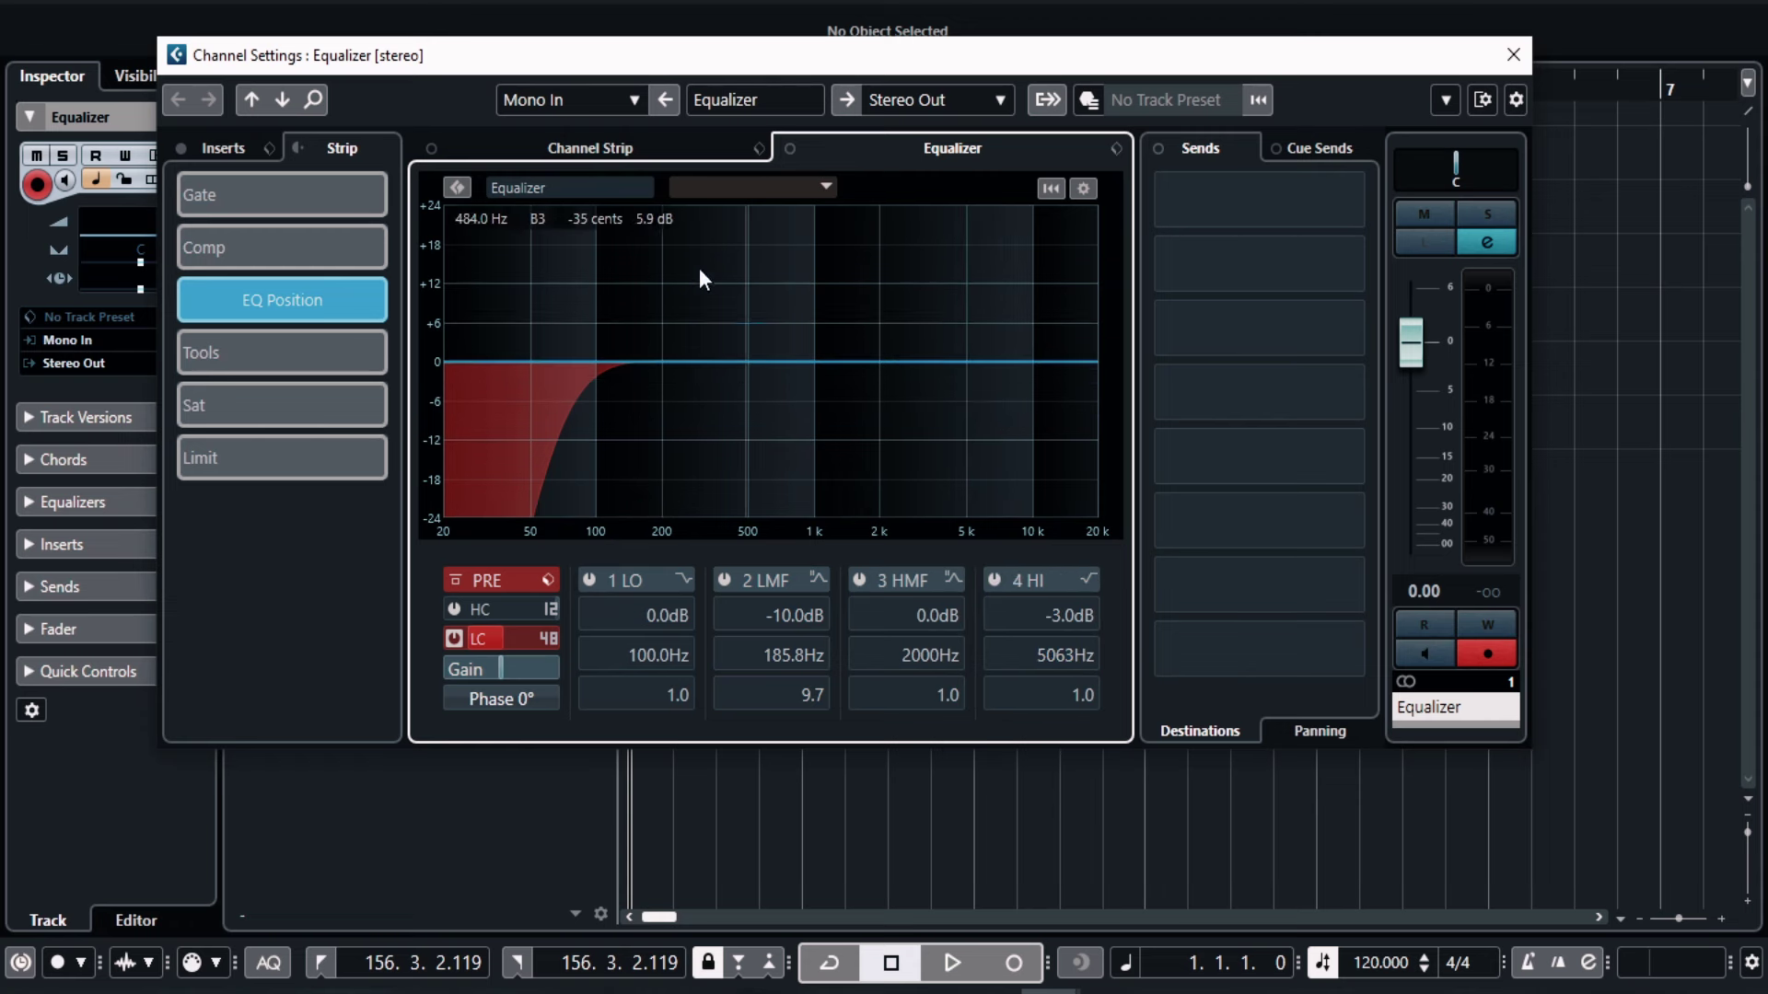
left_click(1513, 54)
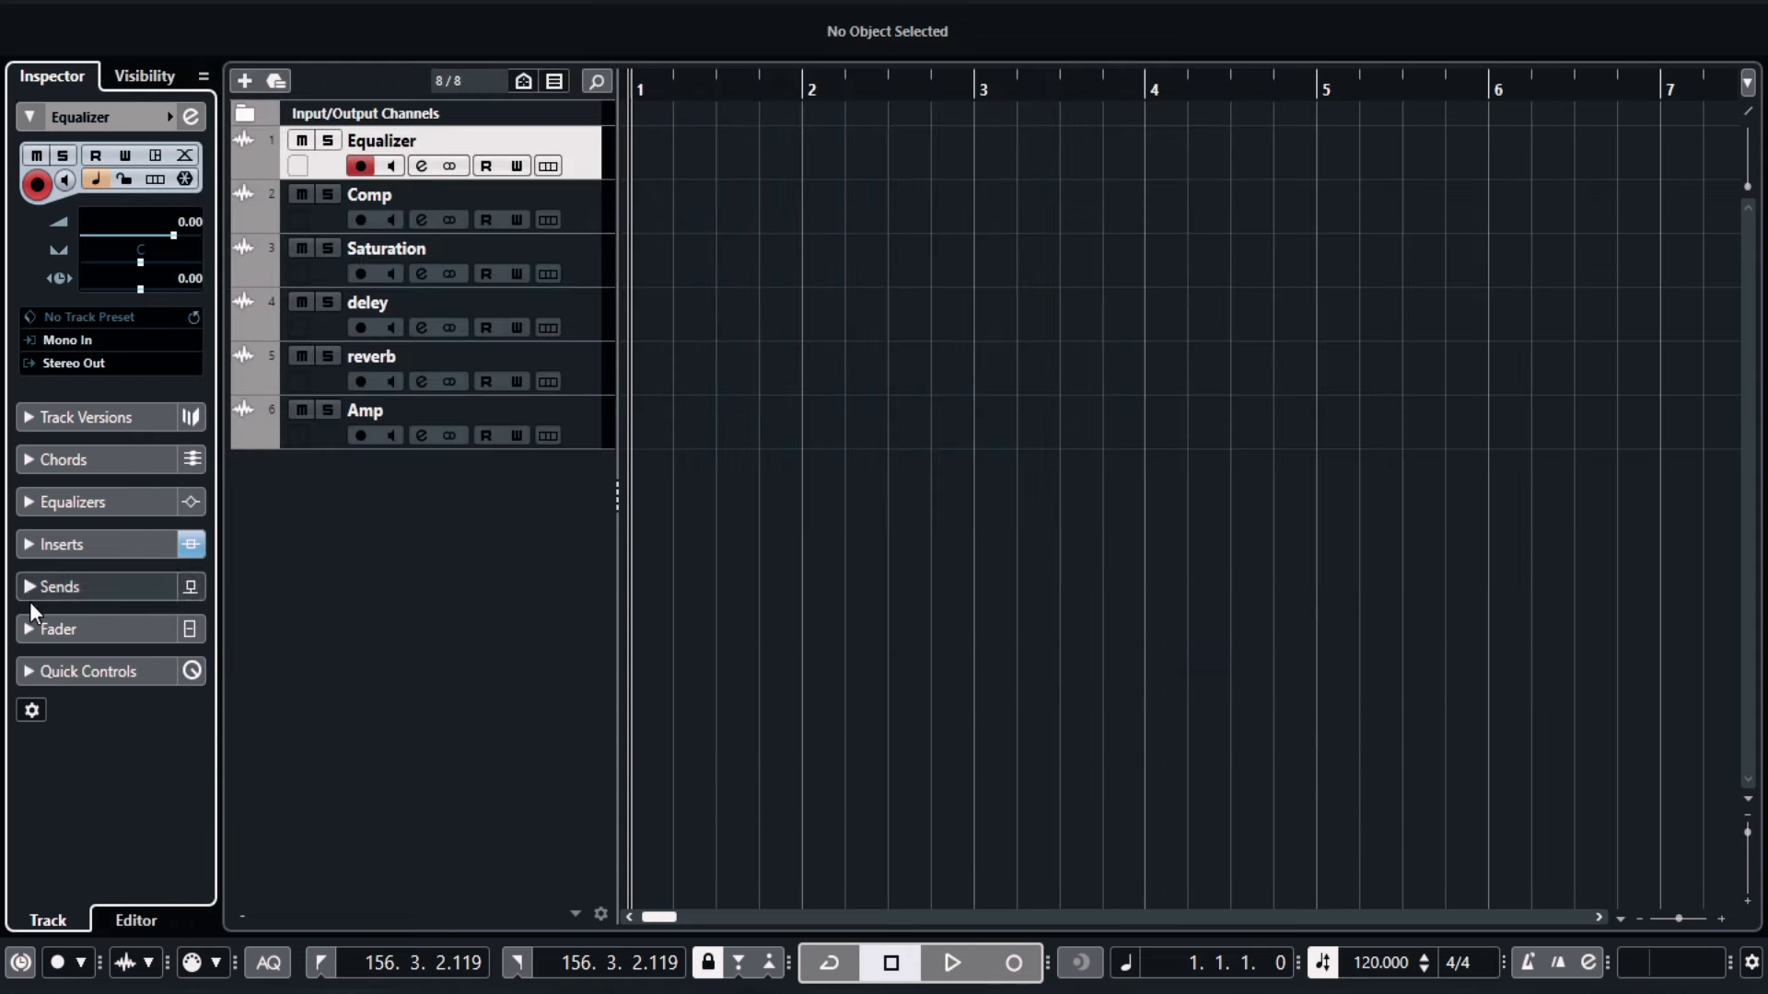
Open the SSL channel strip plug-in from the Equalizer track's first insert and restore the track's basic settings view.
left_click(109, 544)
scroll(101, 396, "down", 1)
left_click(106, 315)
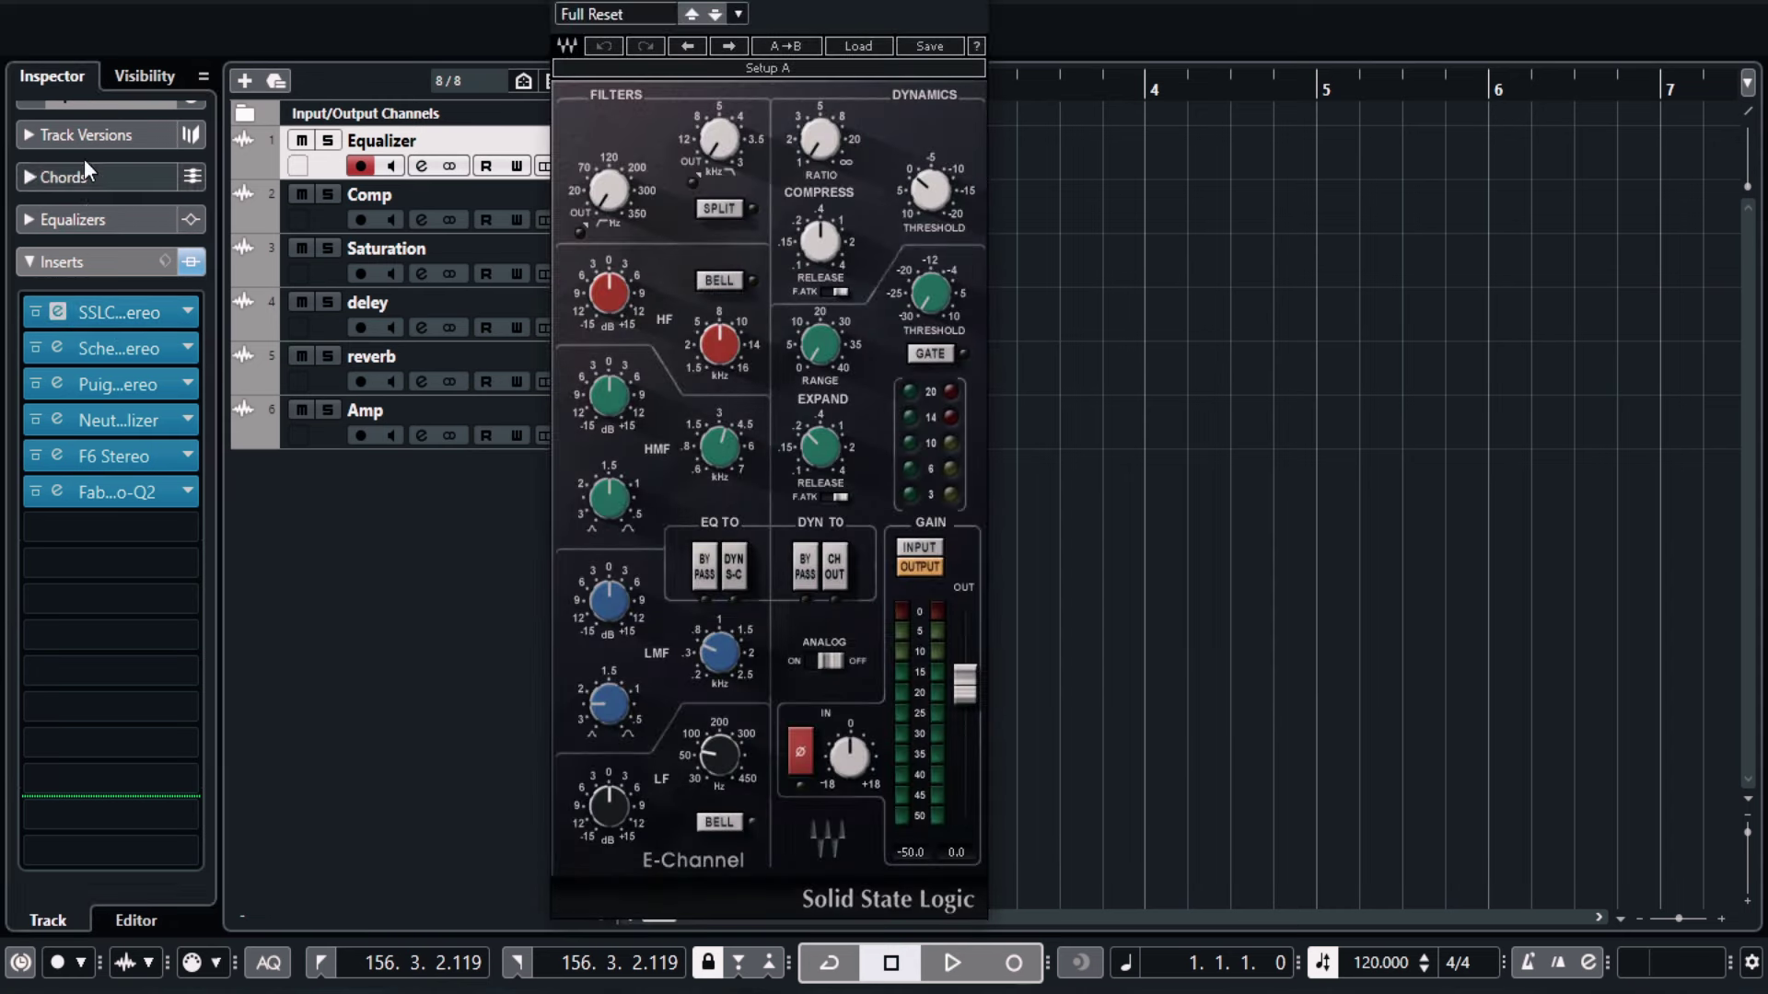
scroll(87, 147, "up", 1)
left_click(92, 118)
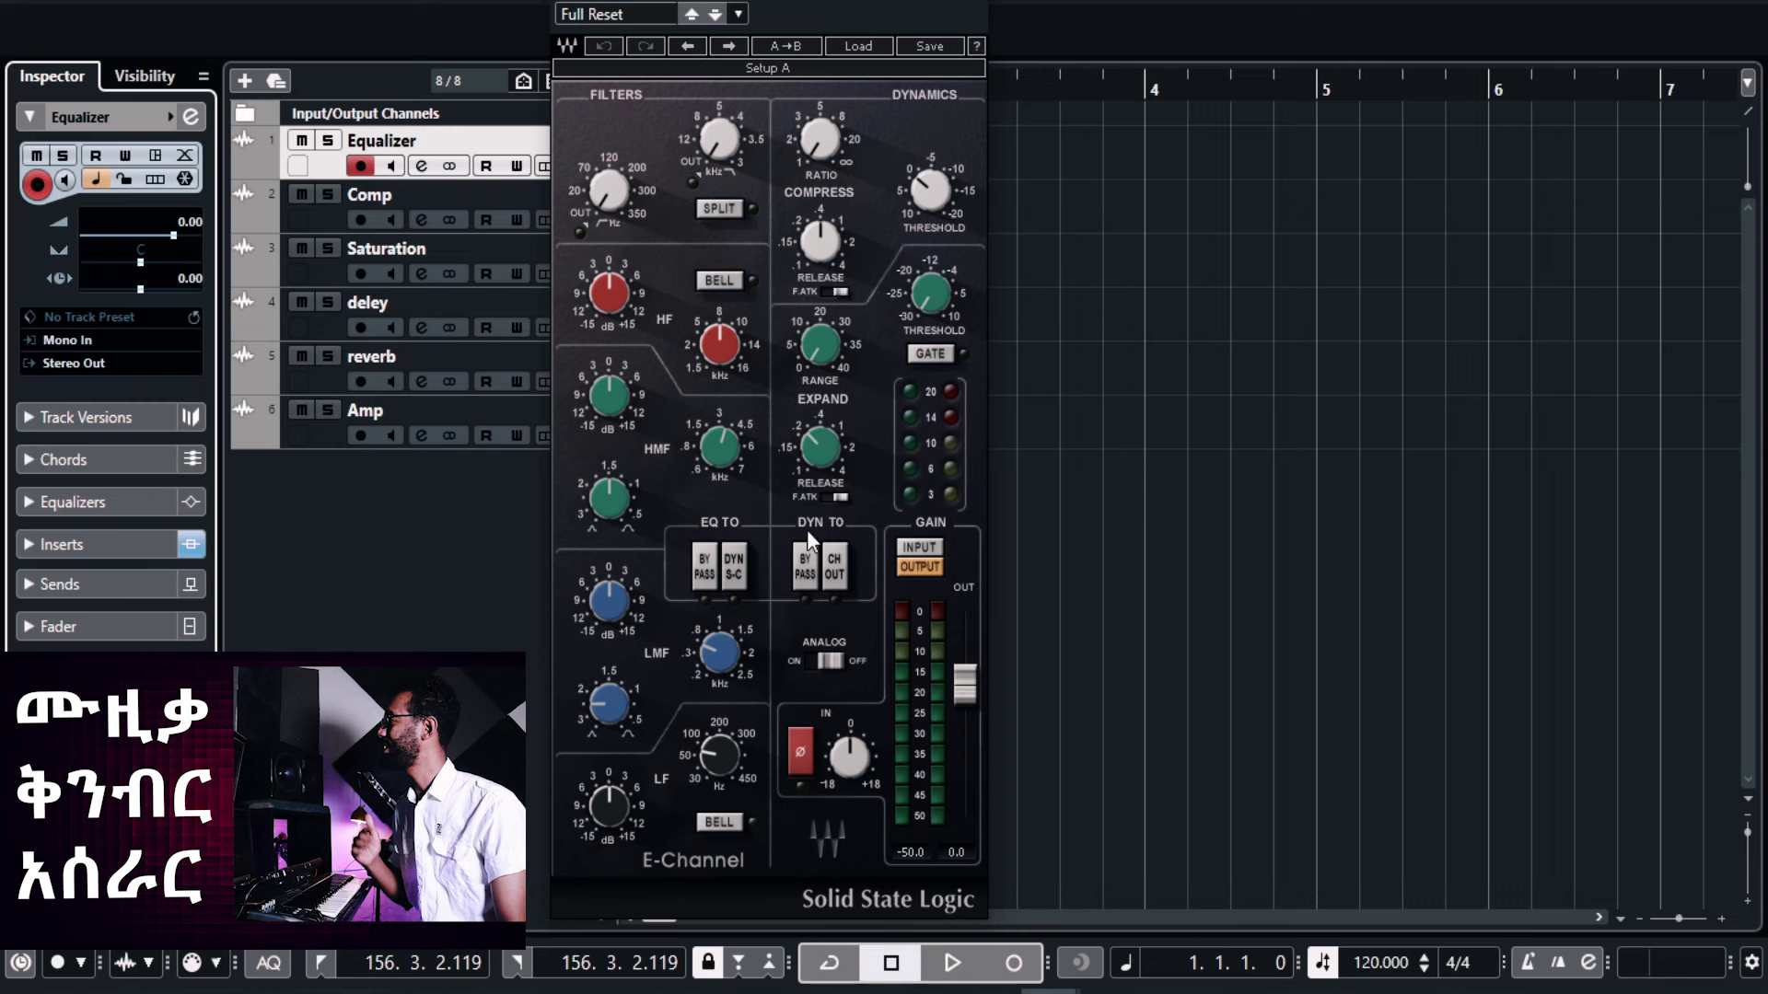
Add the SSLEQ Stereo plug-in from the EQ category to the Equalizer track's seventh insert slot.
left_click(91, 548)
left_click(186, 525)
scroll(136, 672, "down", 3)
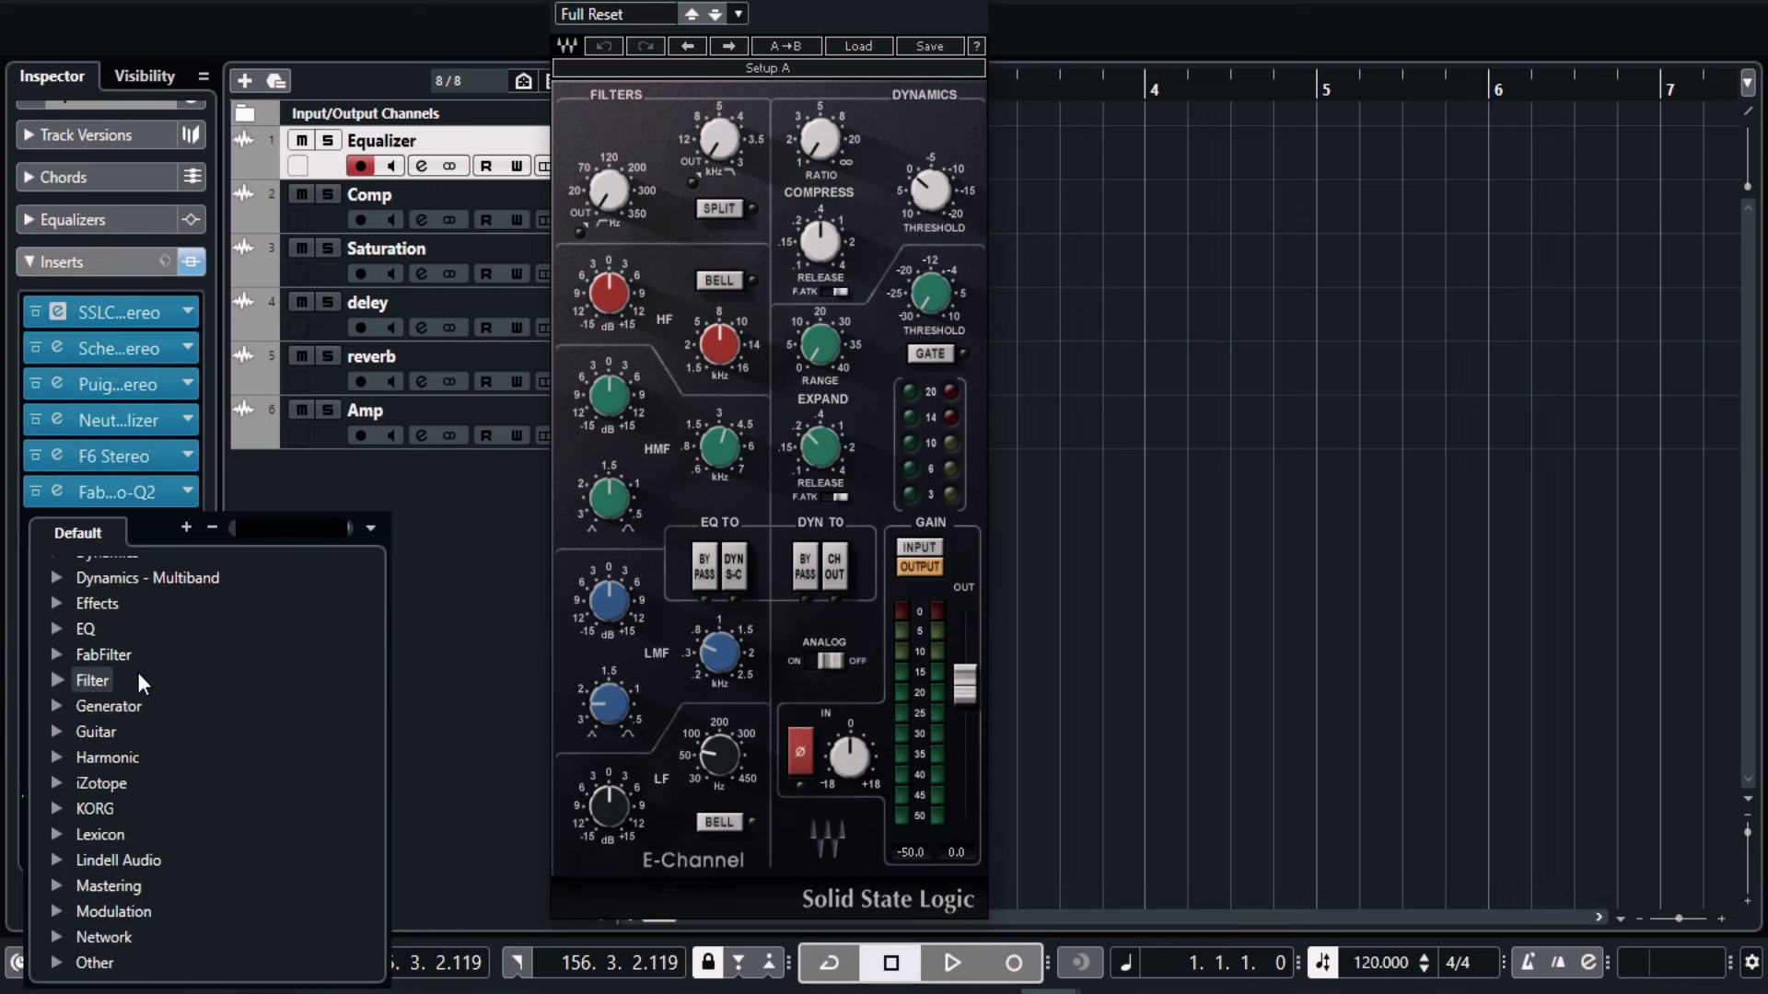
left_click(64, 630)
scroll(214, 720, "down", 7)
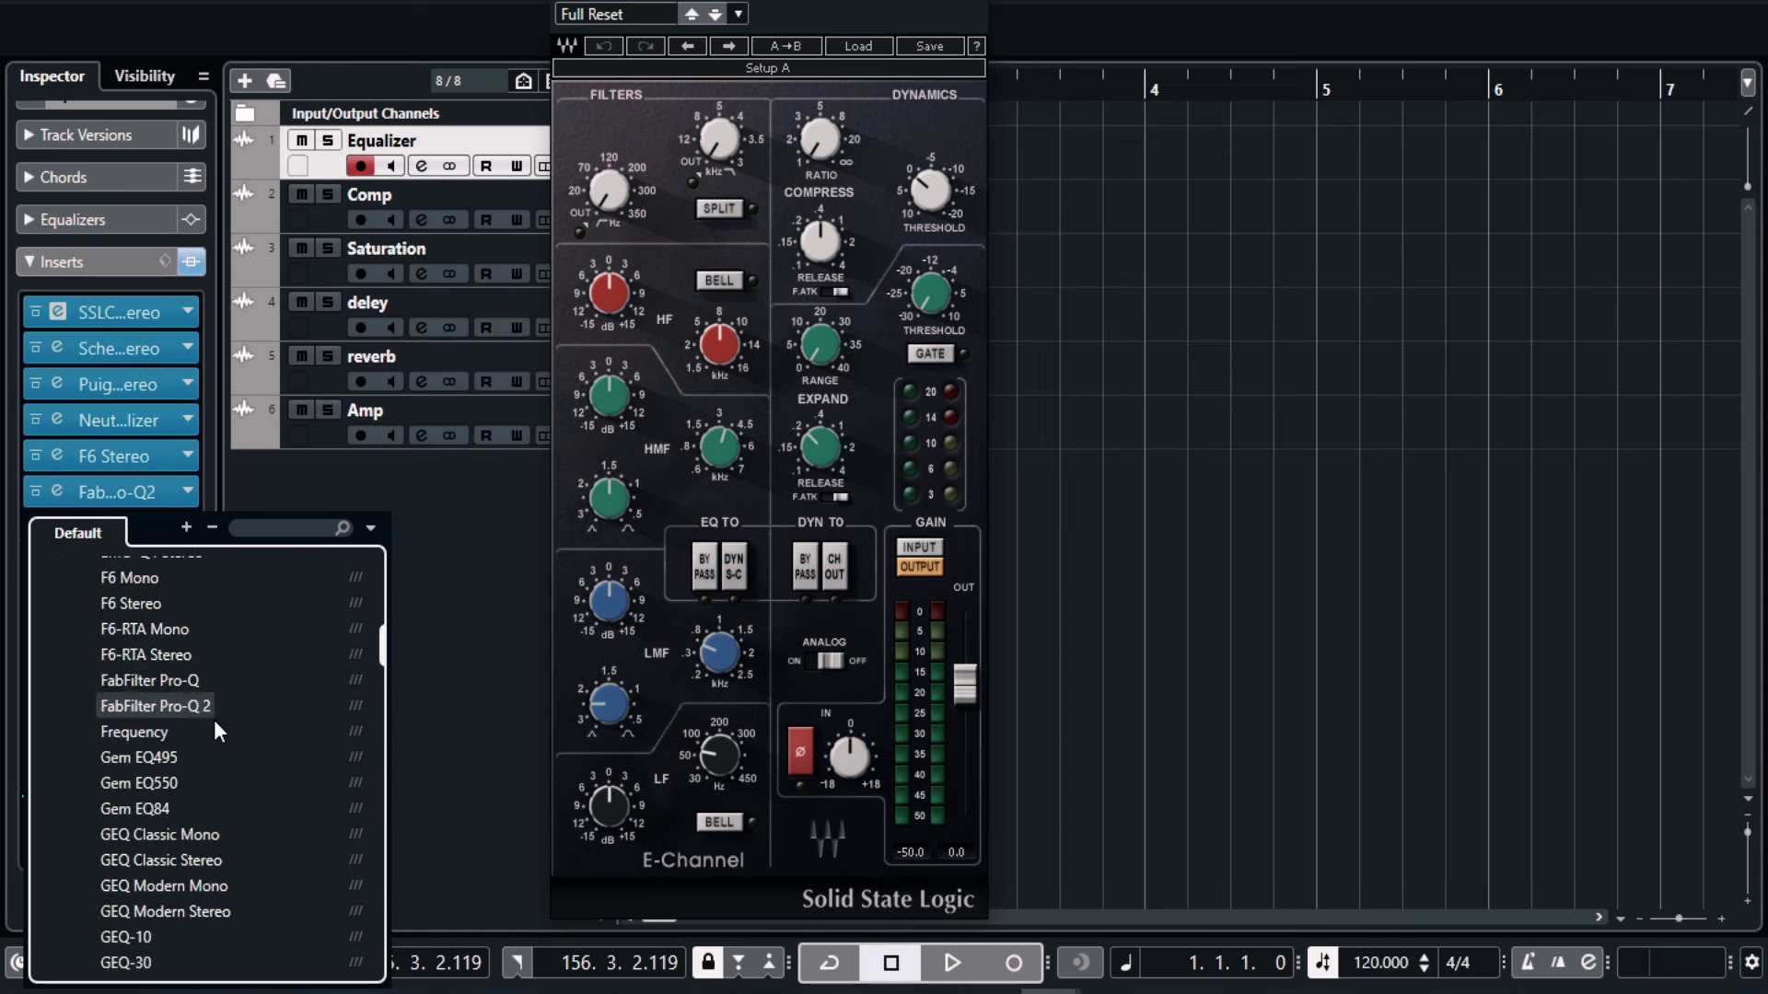
scroll(219, 728, "down", 15)
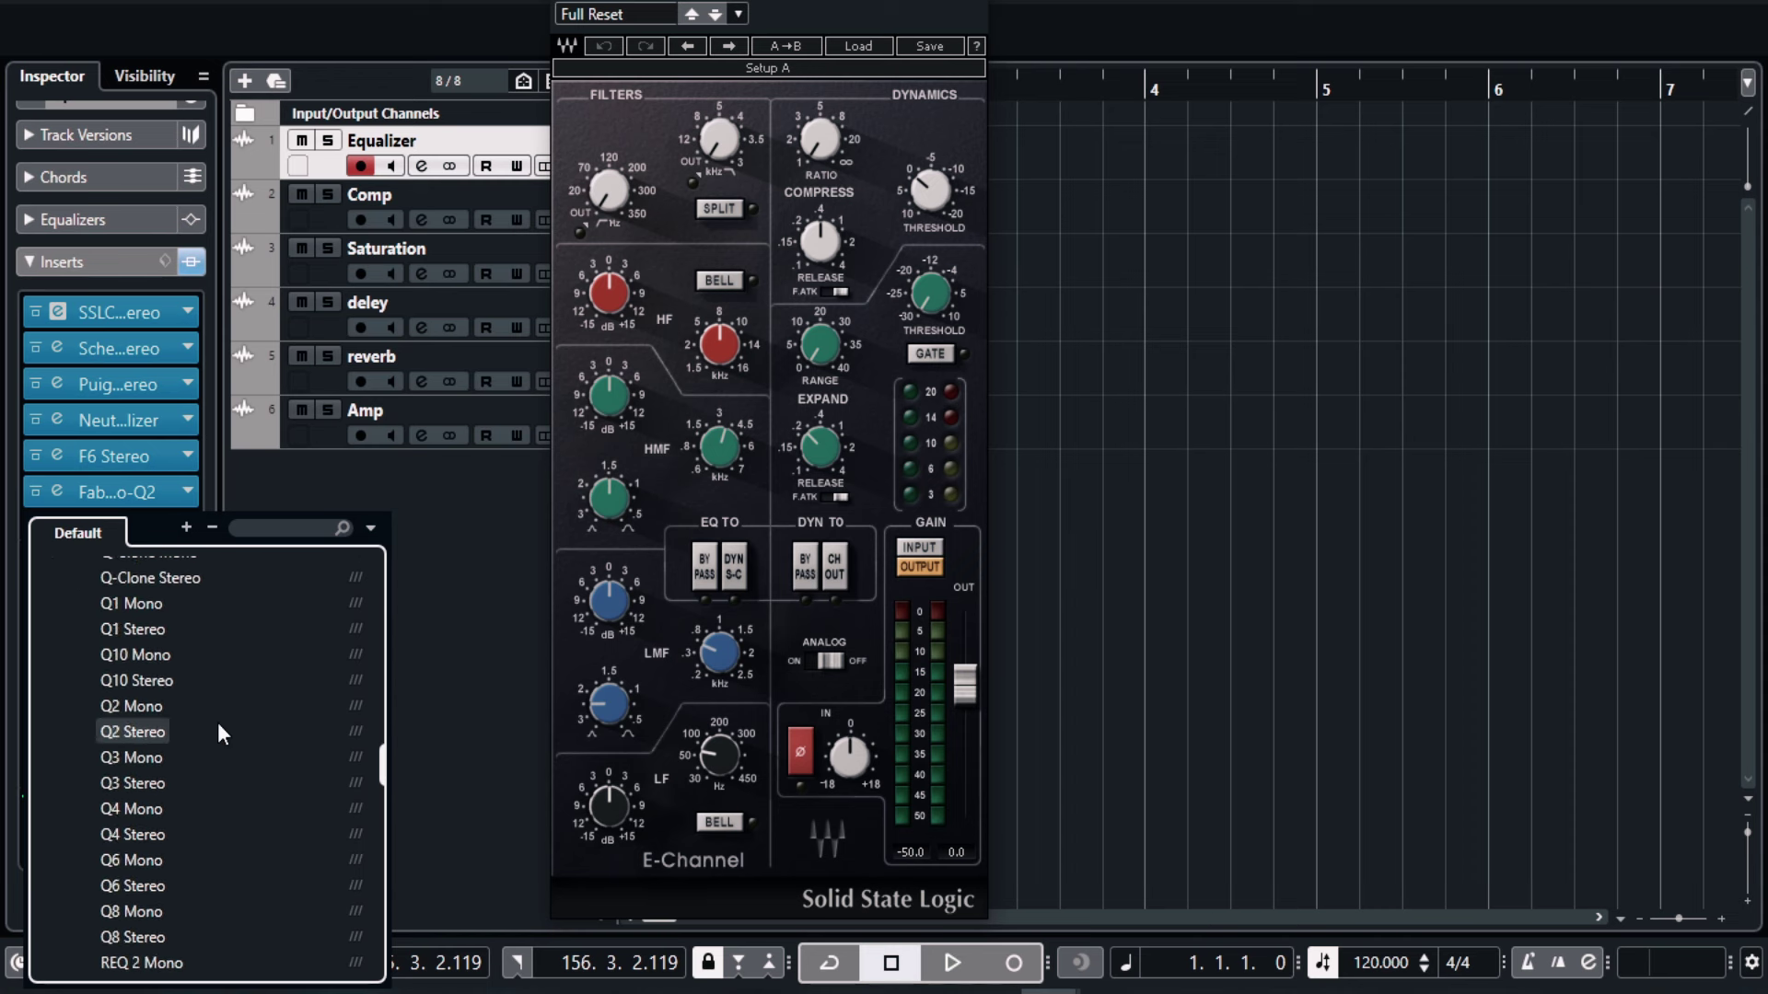
scroll(217, 722, "down", 5)
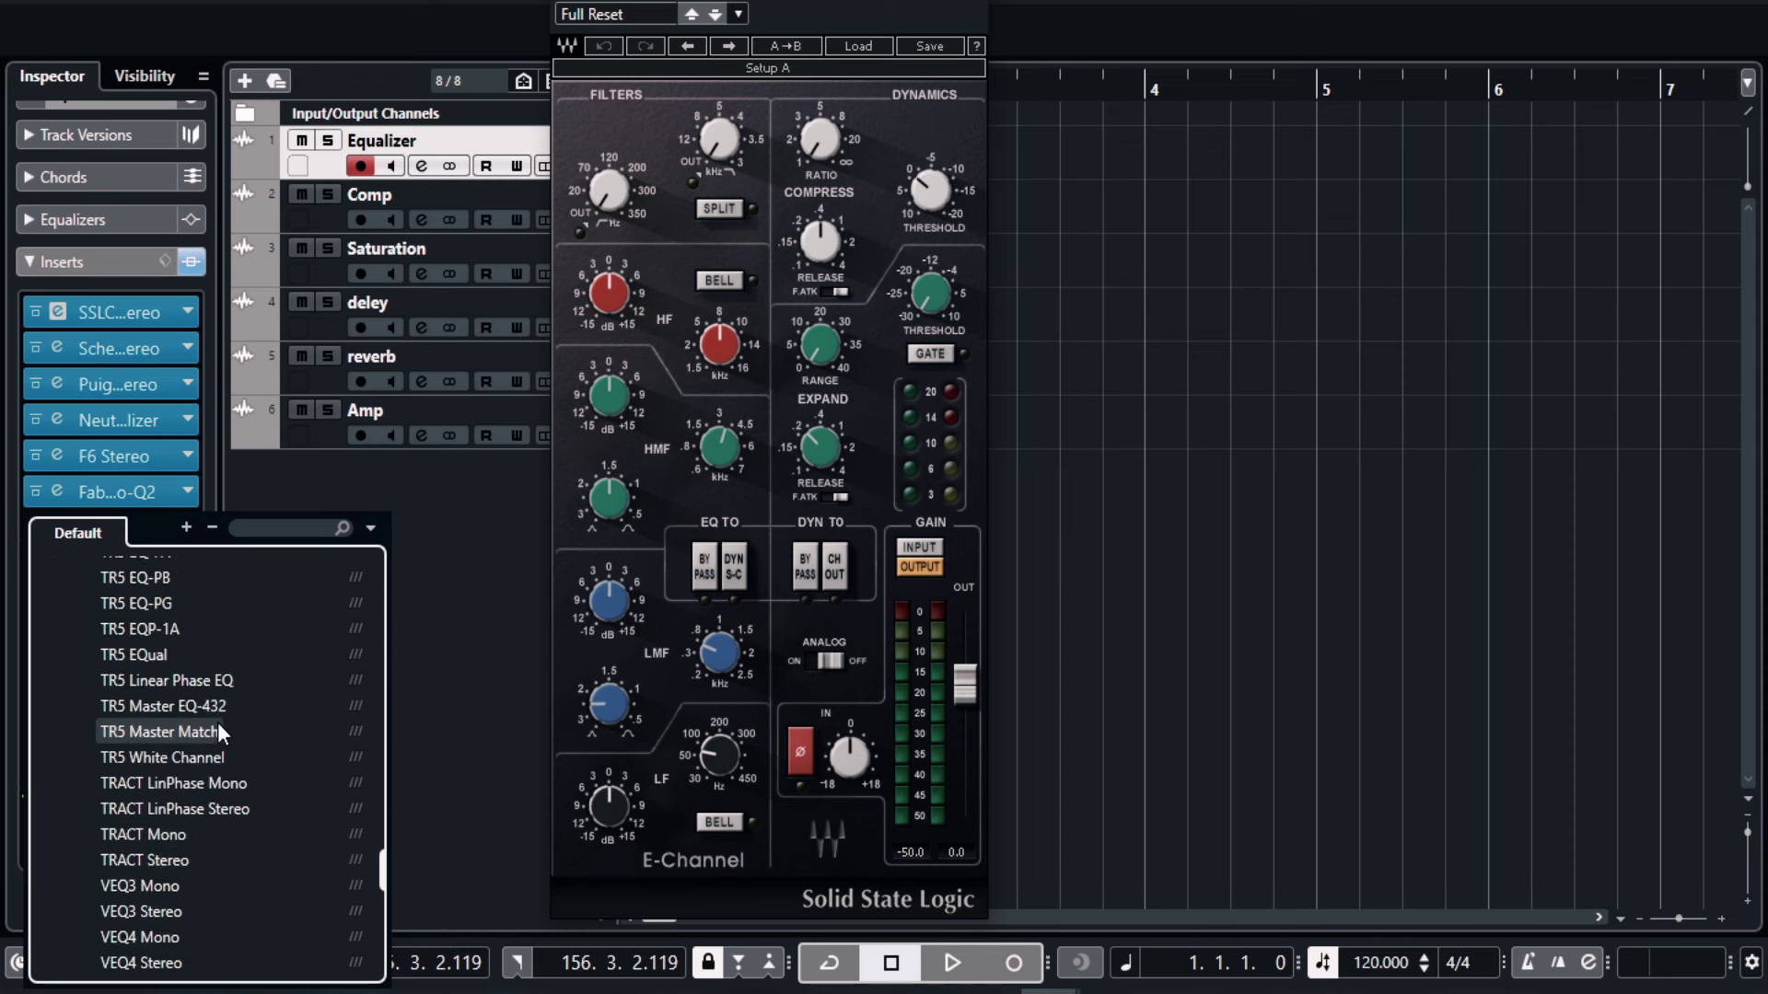
scroll(217, 721, "up", 2)
scroll(217, 722, "up", 5)
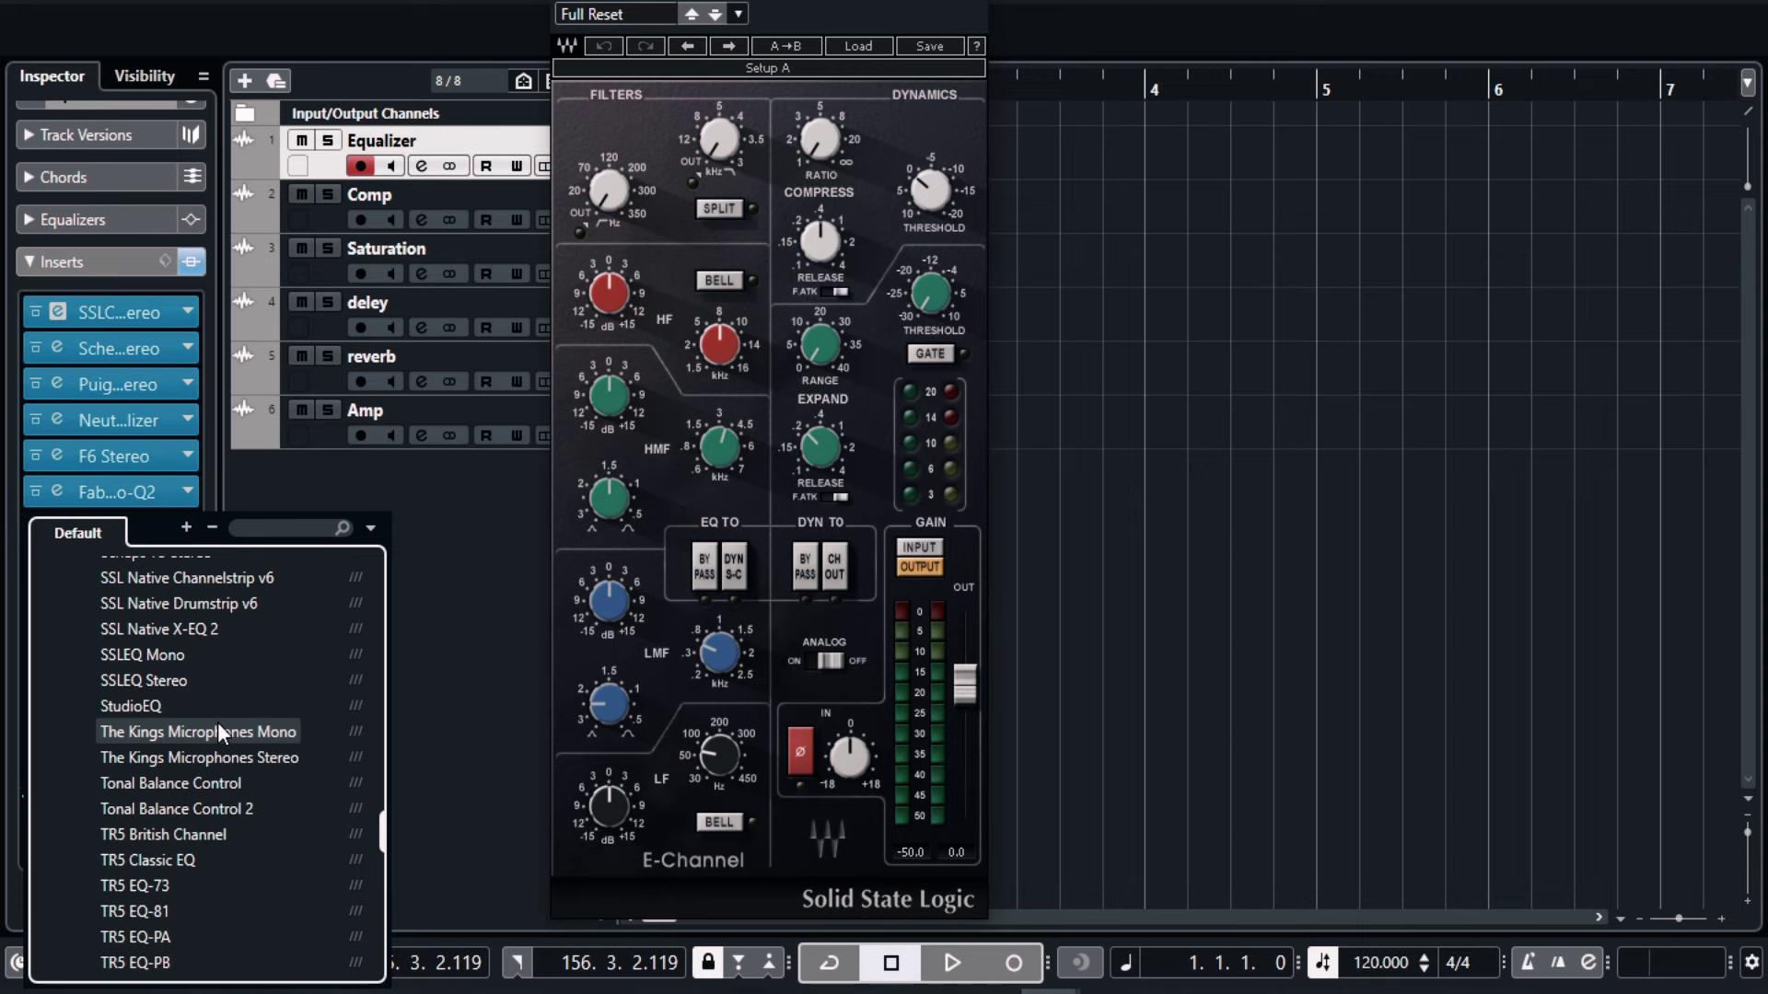
left_click(206, 682)
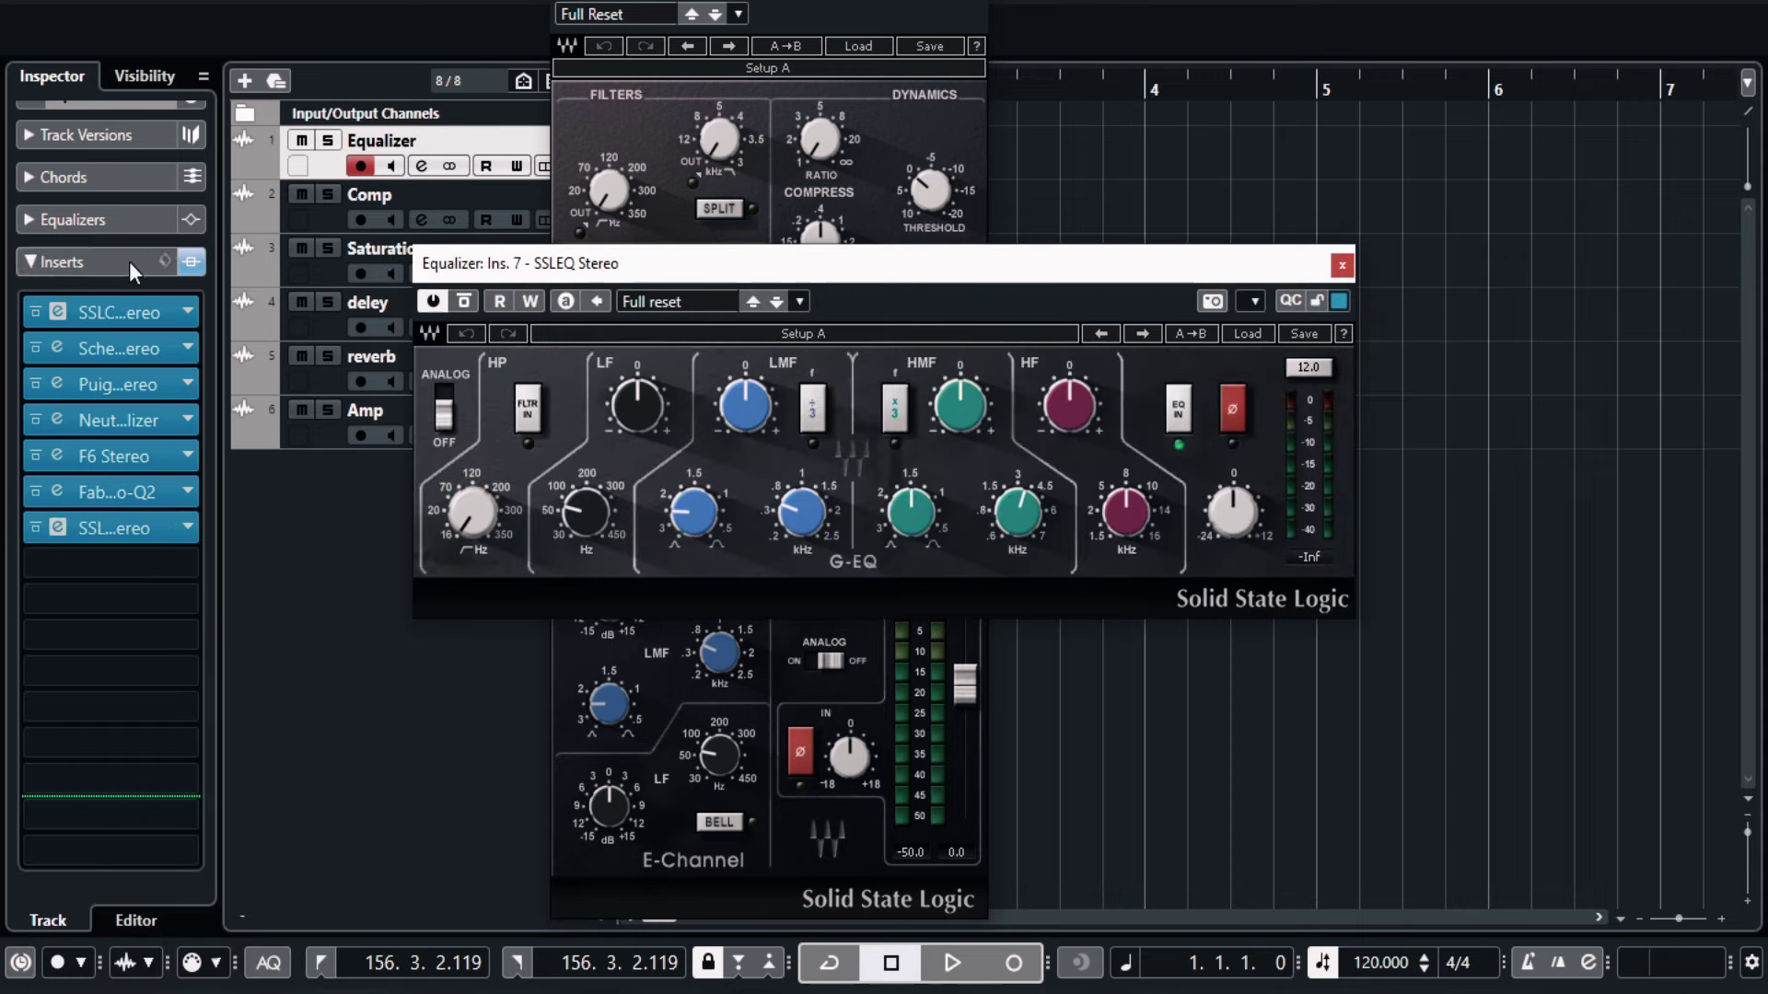
Return the track inspector to its basic settings and close the SSLEQ Stereo window.
left_click(128, 262)
left_click(123, 120)
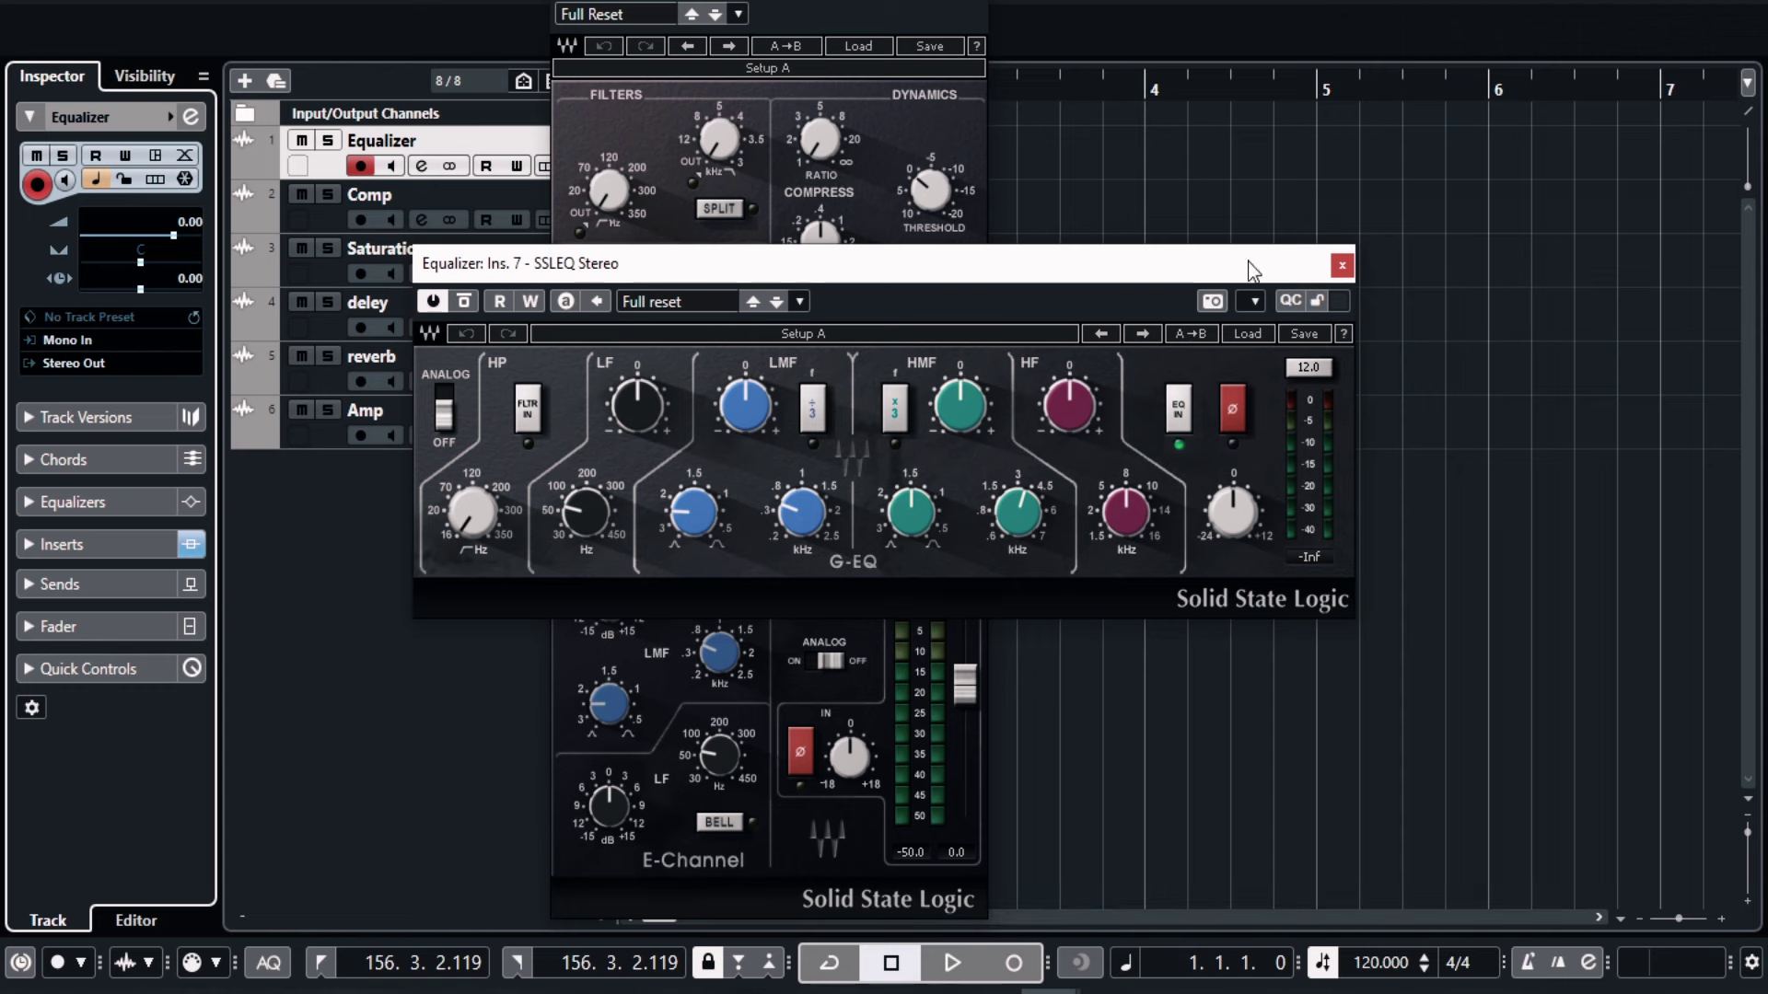
left_click(1346, 267)
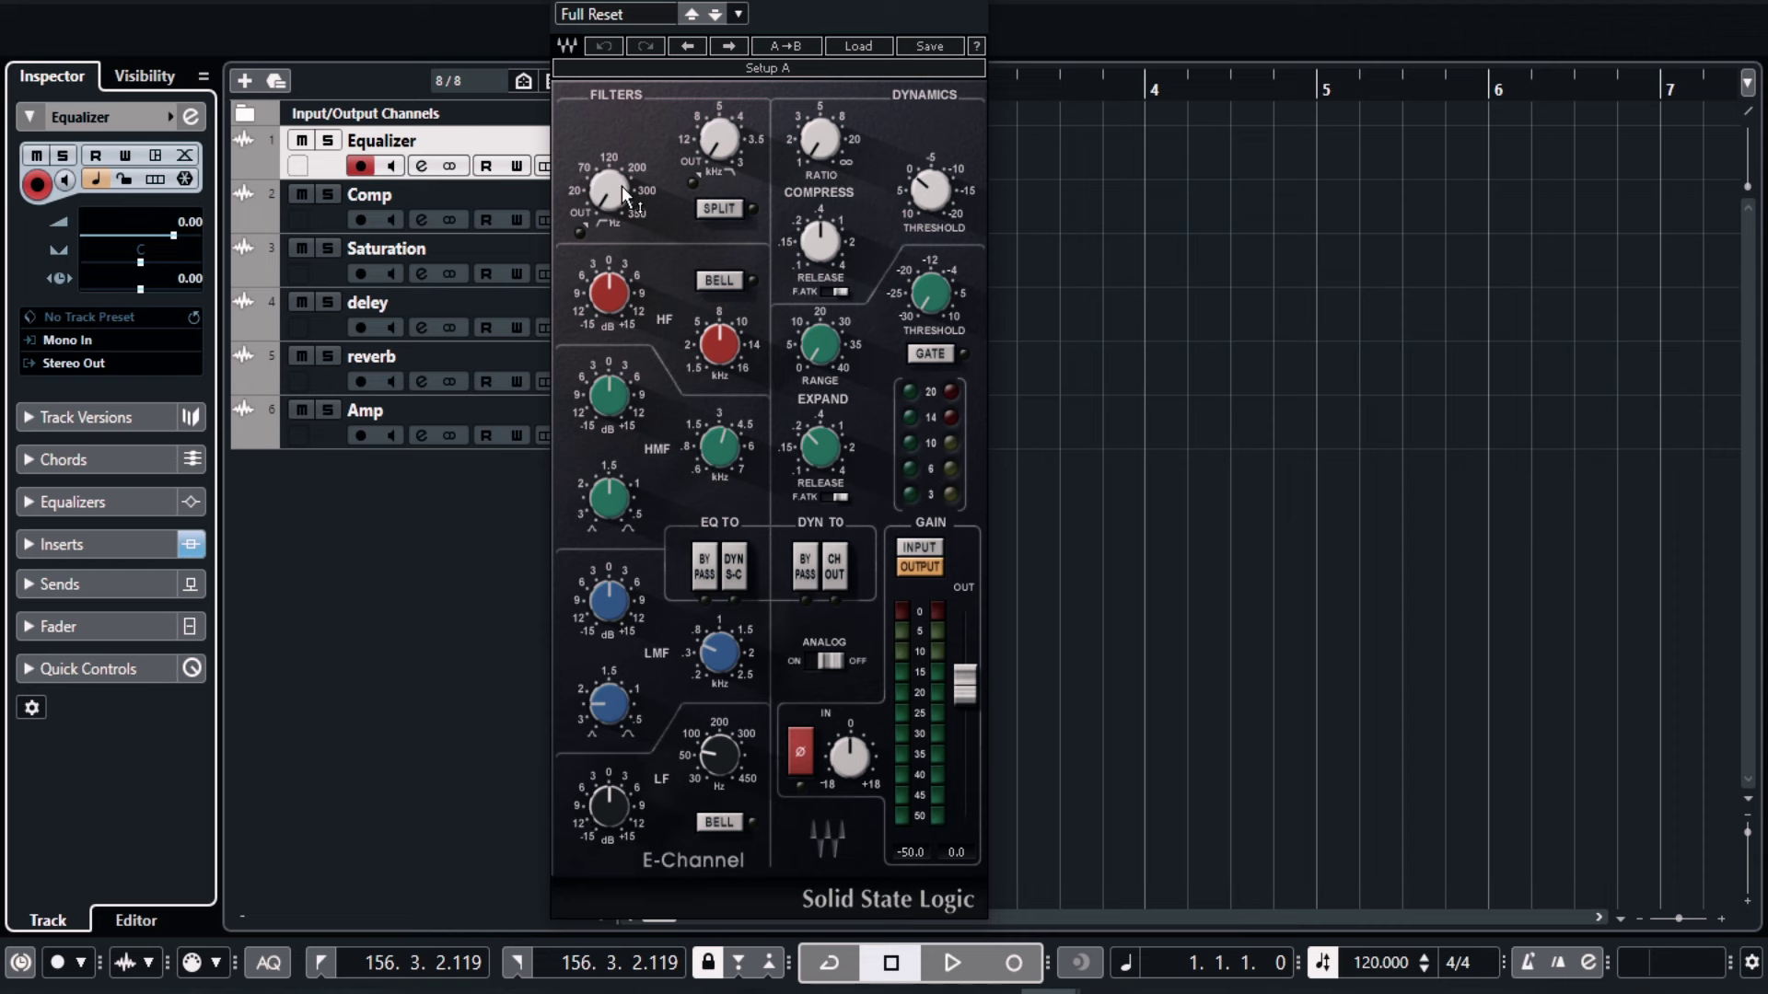
Try adjusting the high-pass filter on the SSL channel strip, and close and reopen the plug-in from the first insert.
left_click_drag(622, 186, 671, 181)
key("Escape")
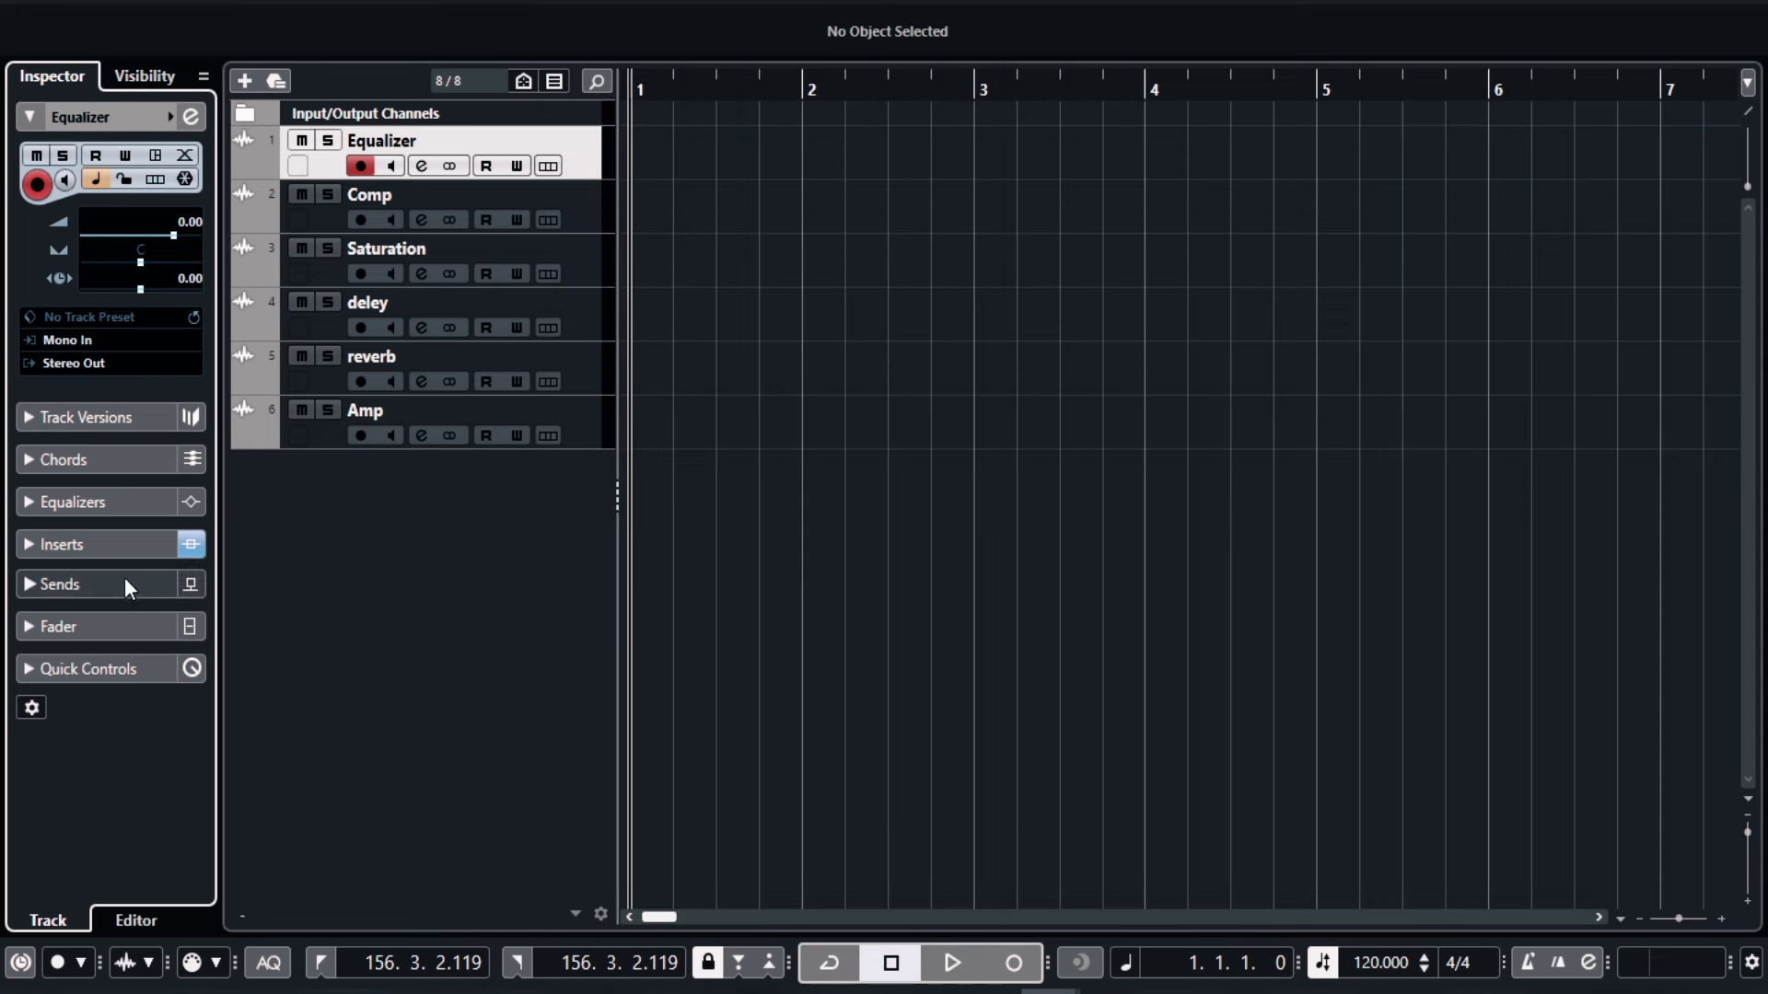
left_click(92, 544)
left_click(110, 313)
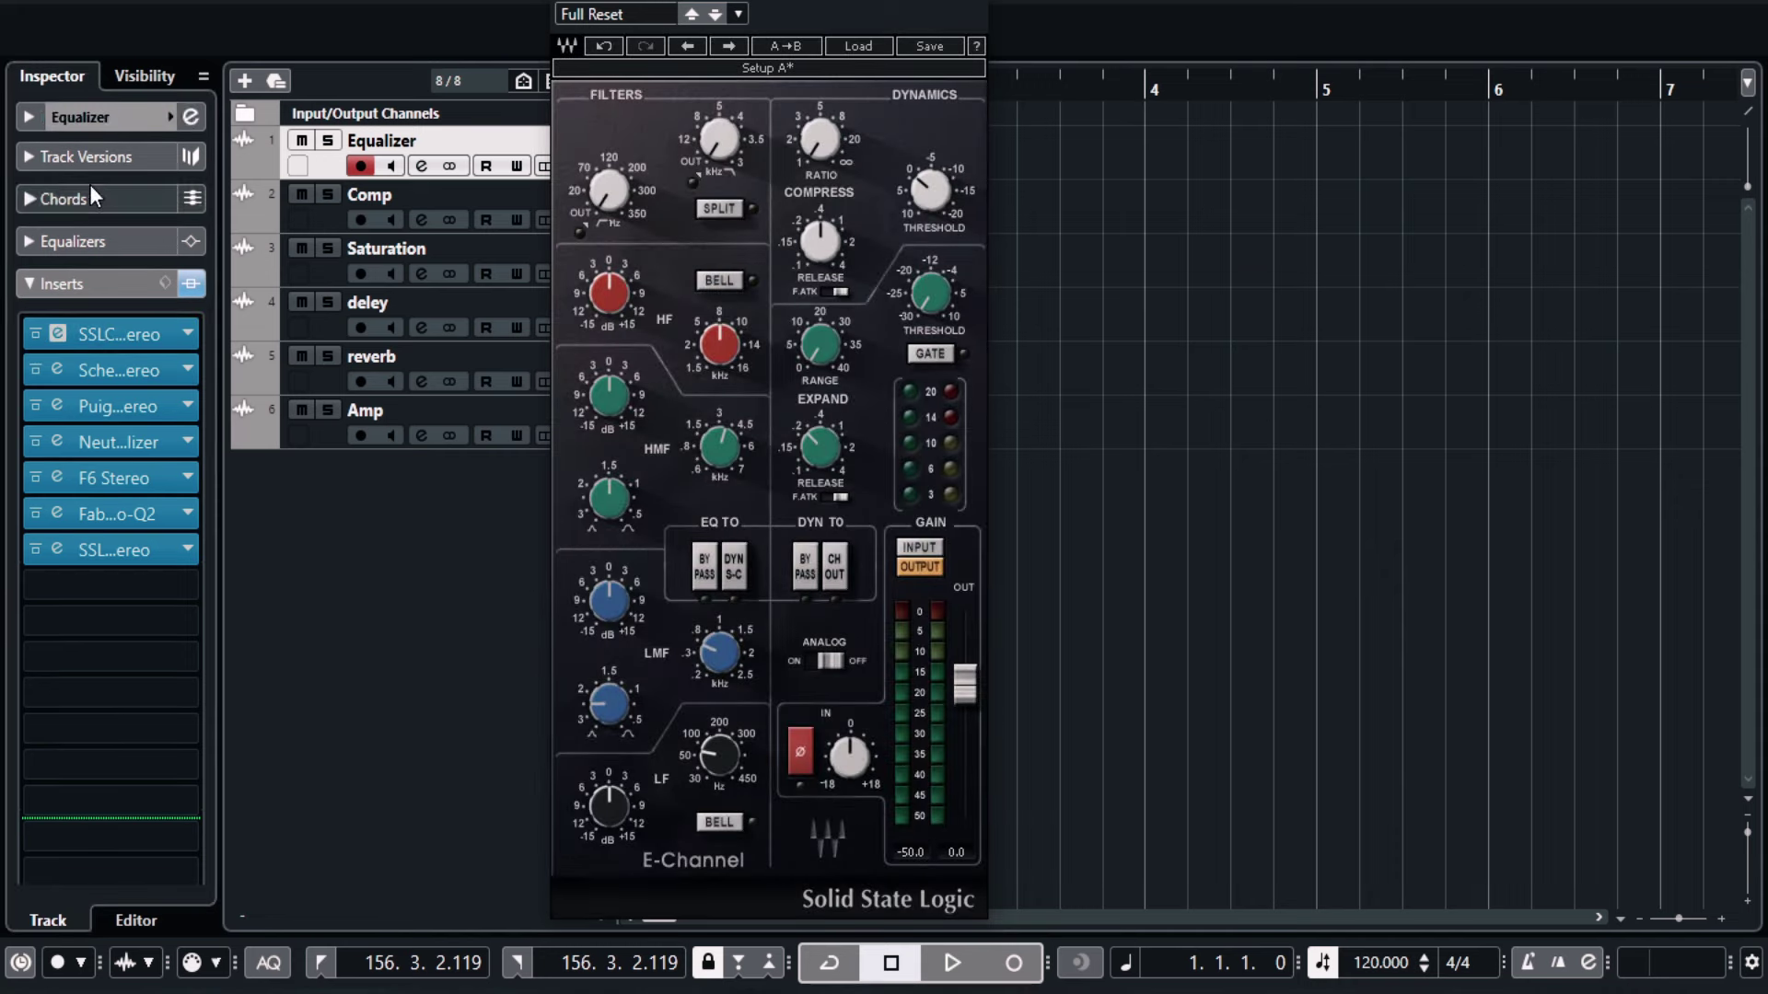
left_click(114, 120)
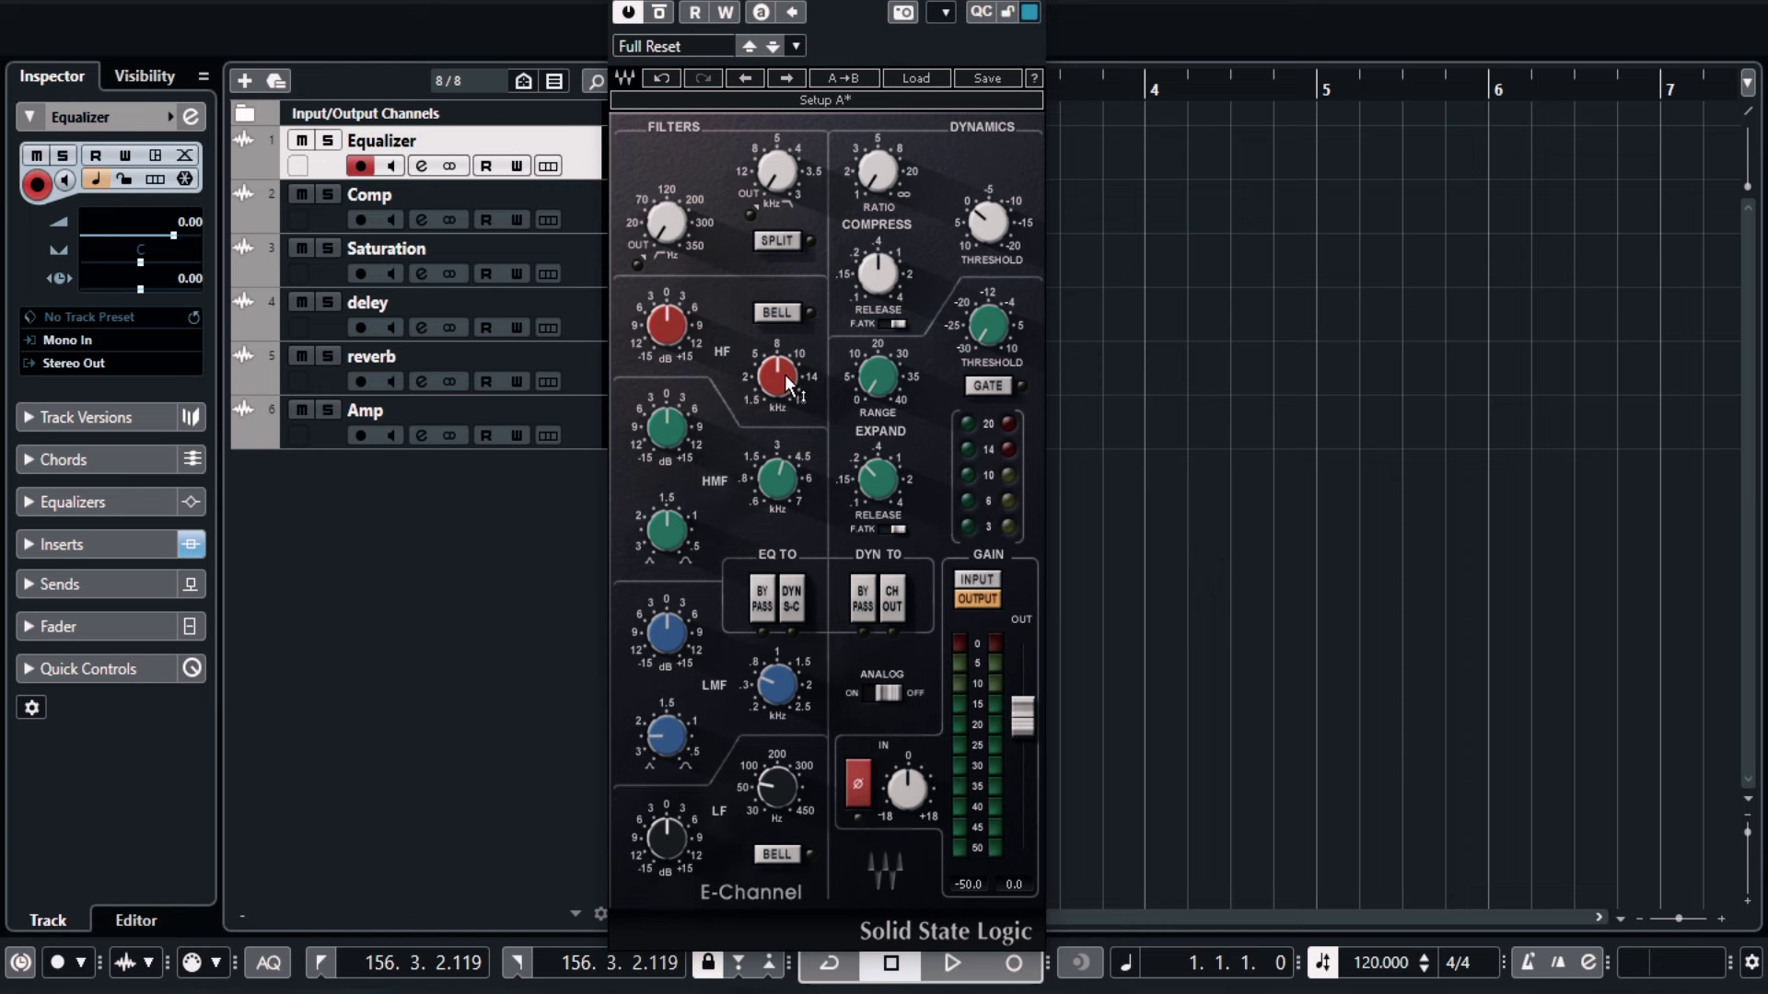
Adjust the HF band's frequency and gain on the SSL channel strip.
left_click_drag(784, 373, 785, 359)
mouse_move(667, 324)
left_mouse_down()
mouse_move(667, 287)
mouse_move(669, 336)
left_mouse_up()
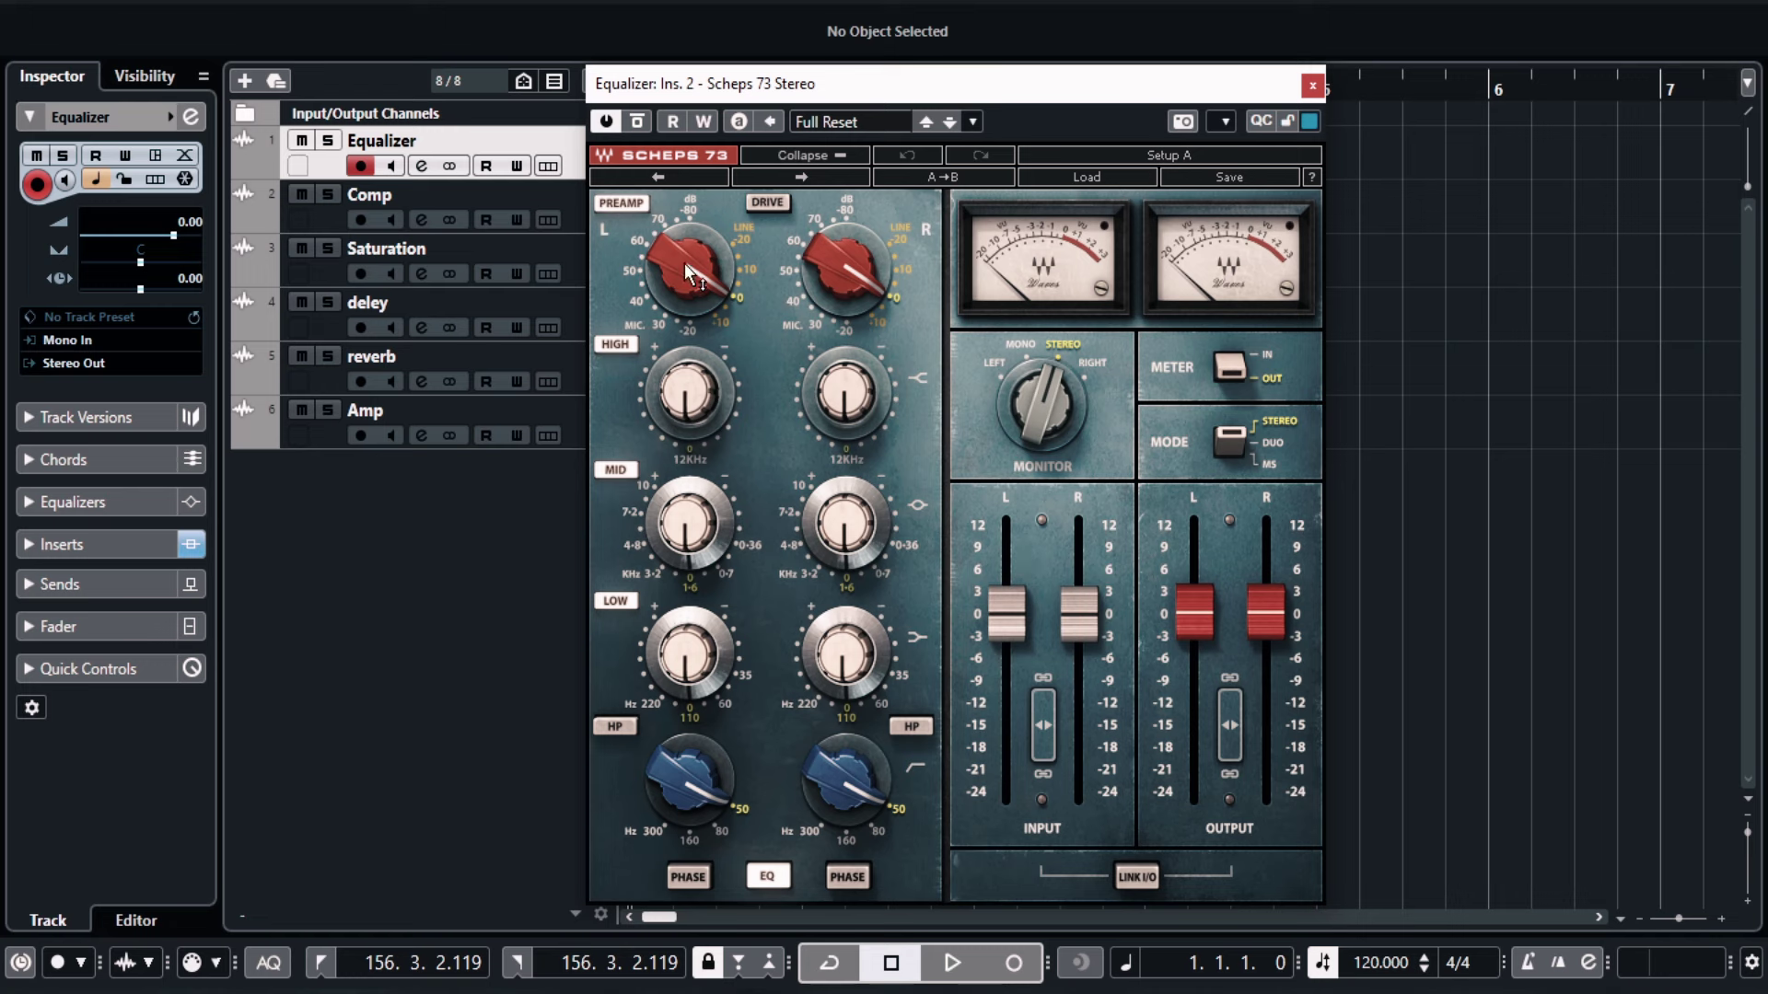
Close the Scheps 73 Stereo window and open PuigTec EQP1A Stereo from the Equalizer track's third insert.
left_click(1314, 86)
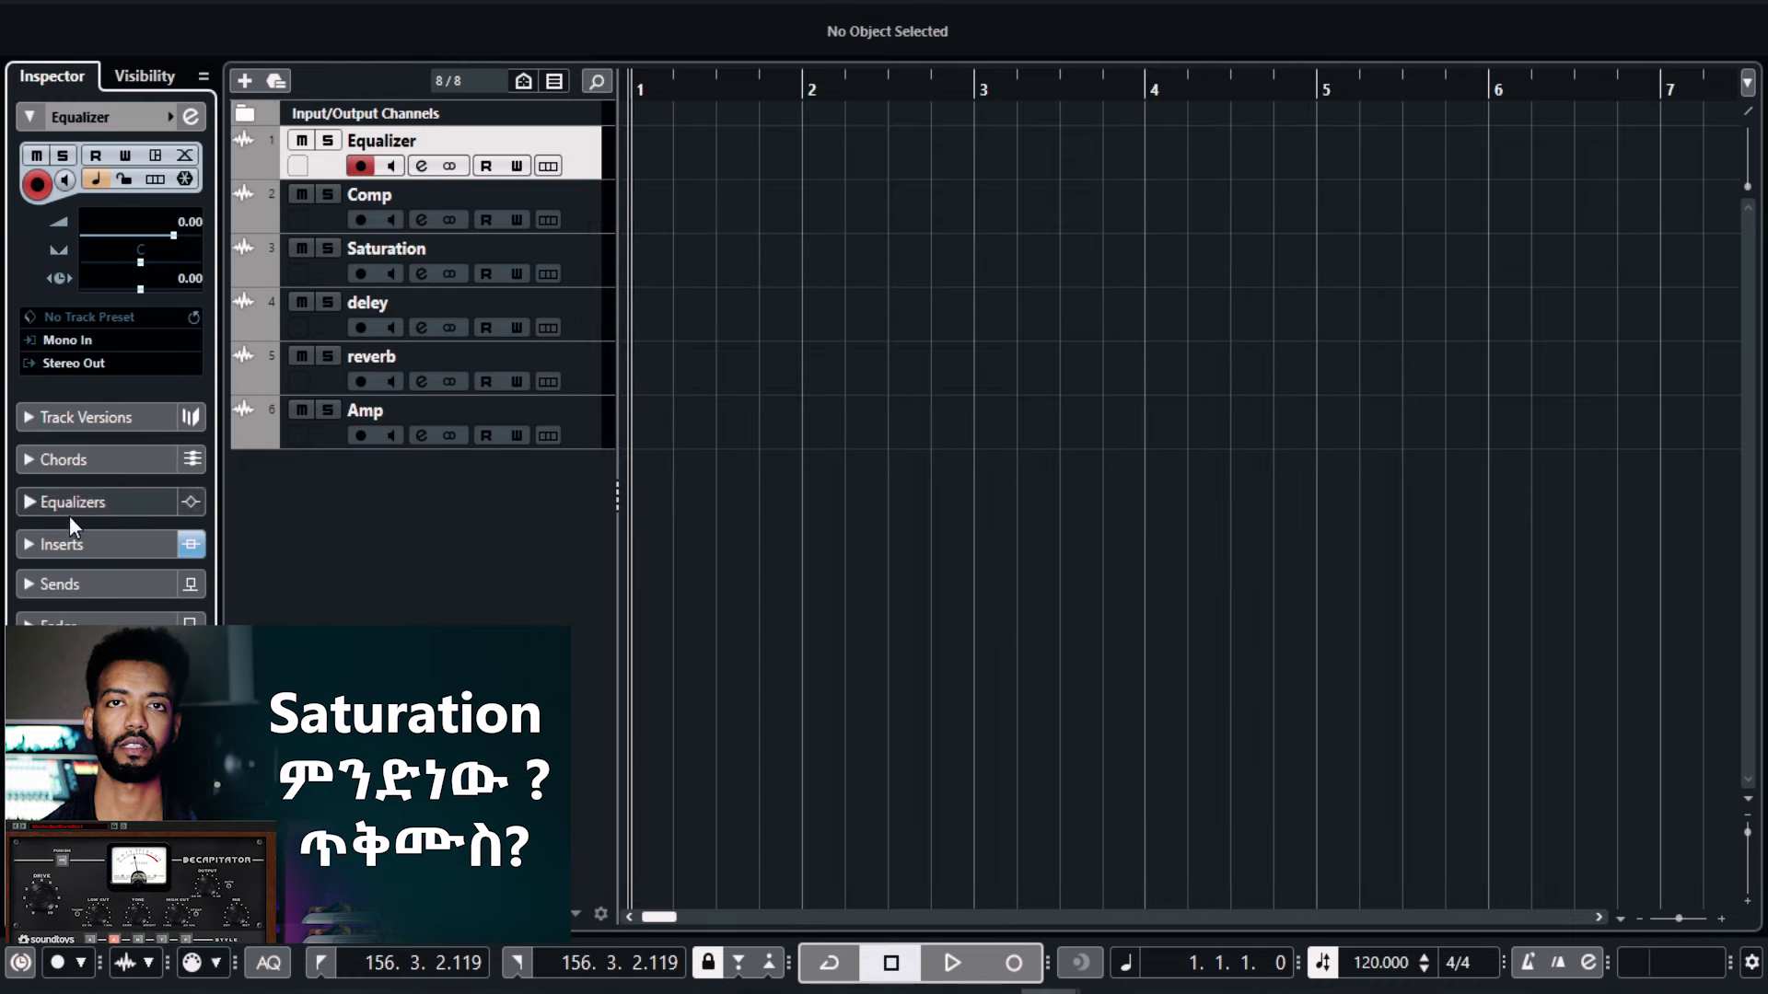
left_click(62, 543)
left_click(119, 383)
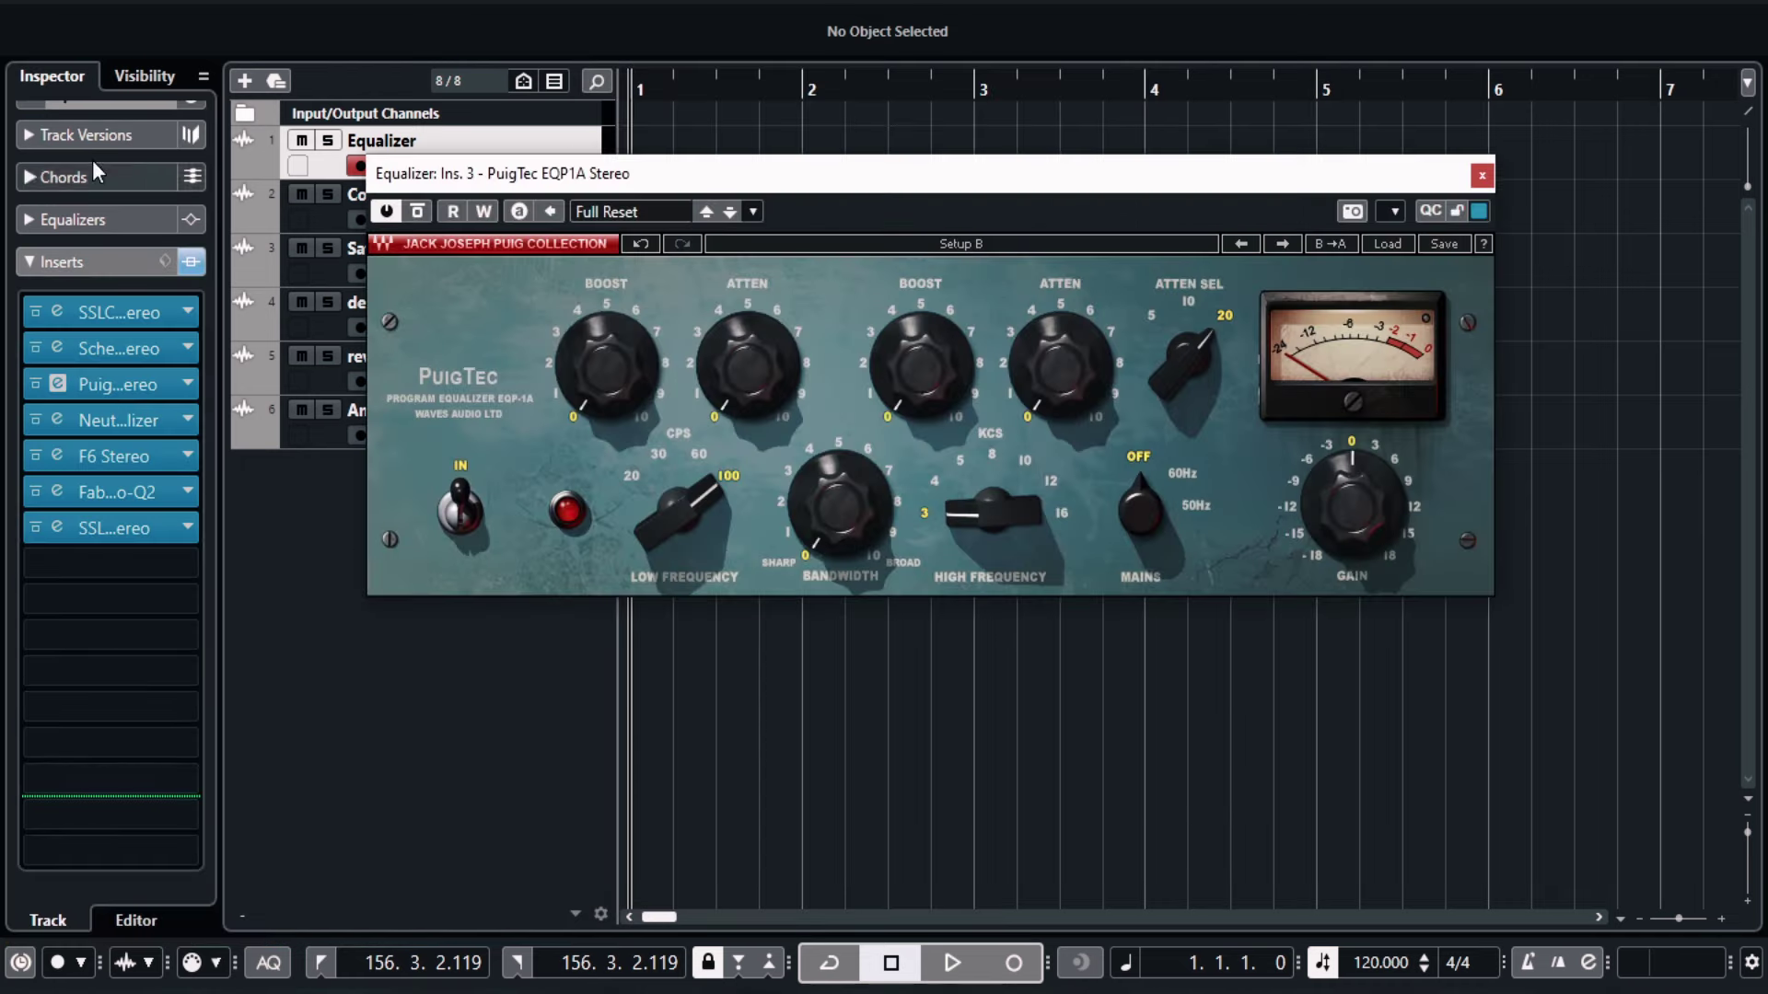
scroll(92, 159, "up", 1)
left_click(114, 125)
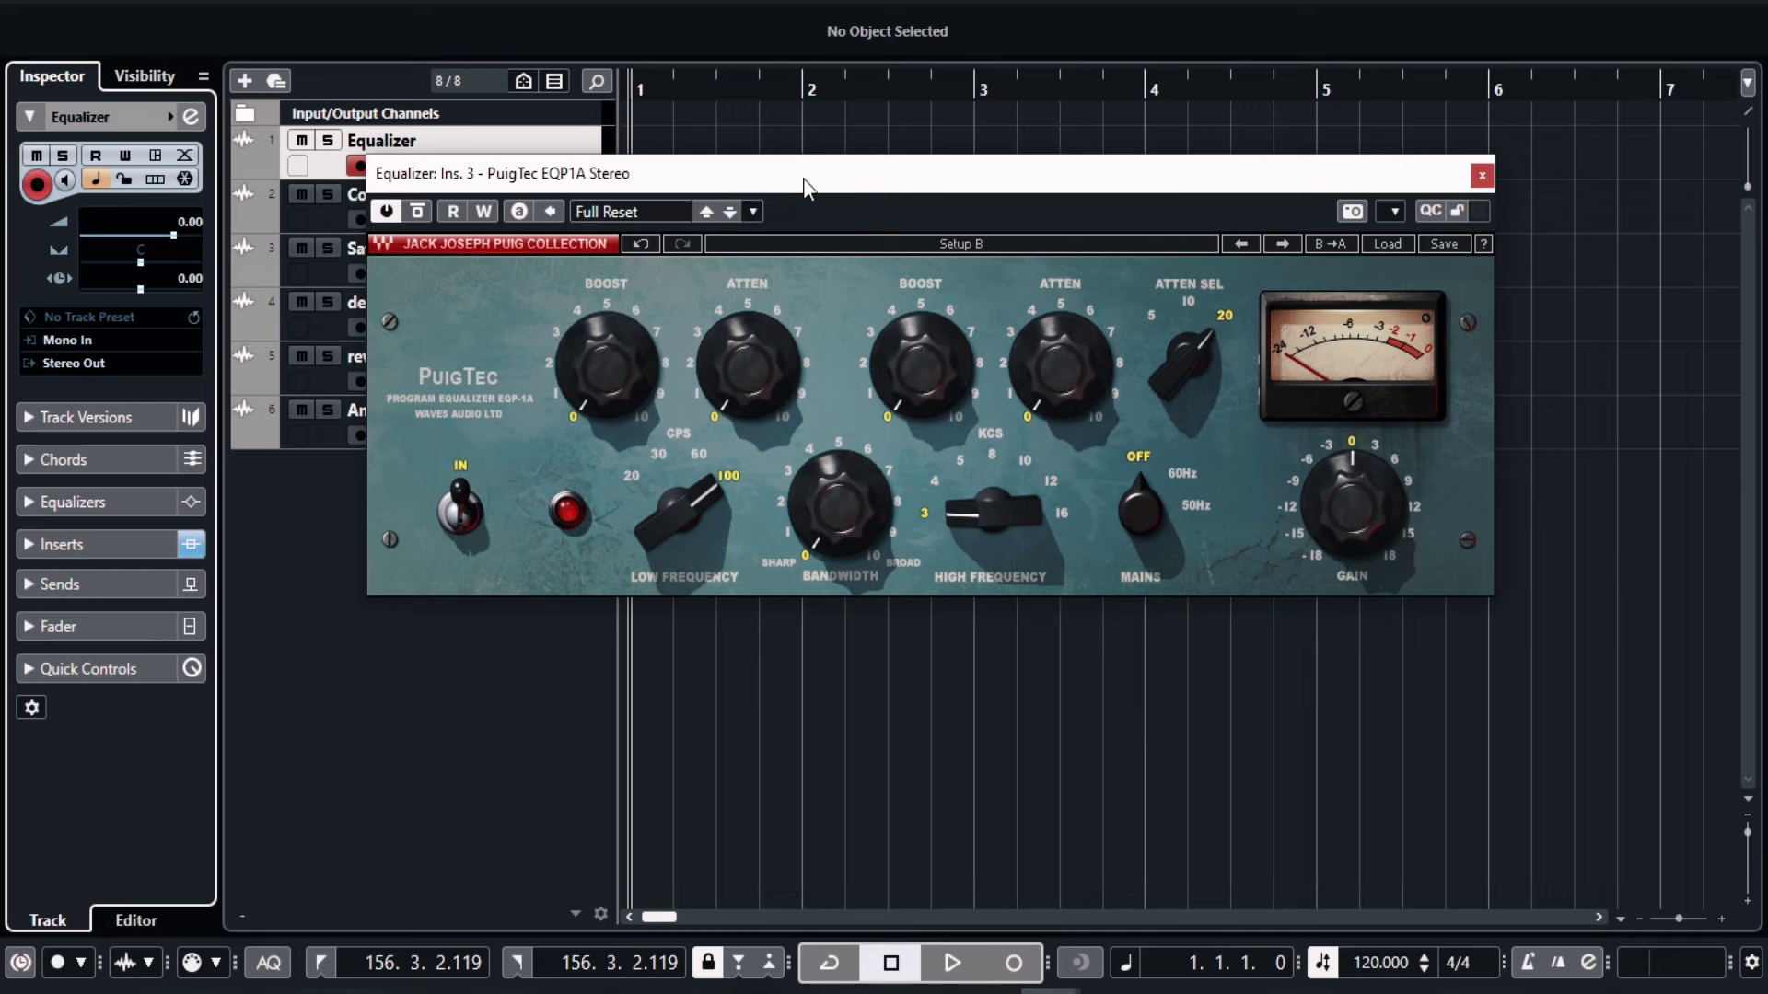
Reposition the PuigTec EQP1A window and raise the low-frequency boost to 2.5.
left_click_drag(803, 187, 878, 215)
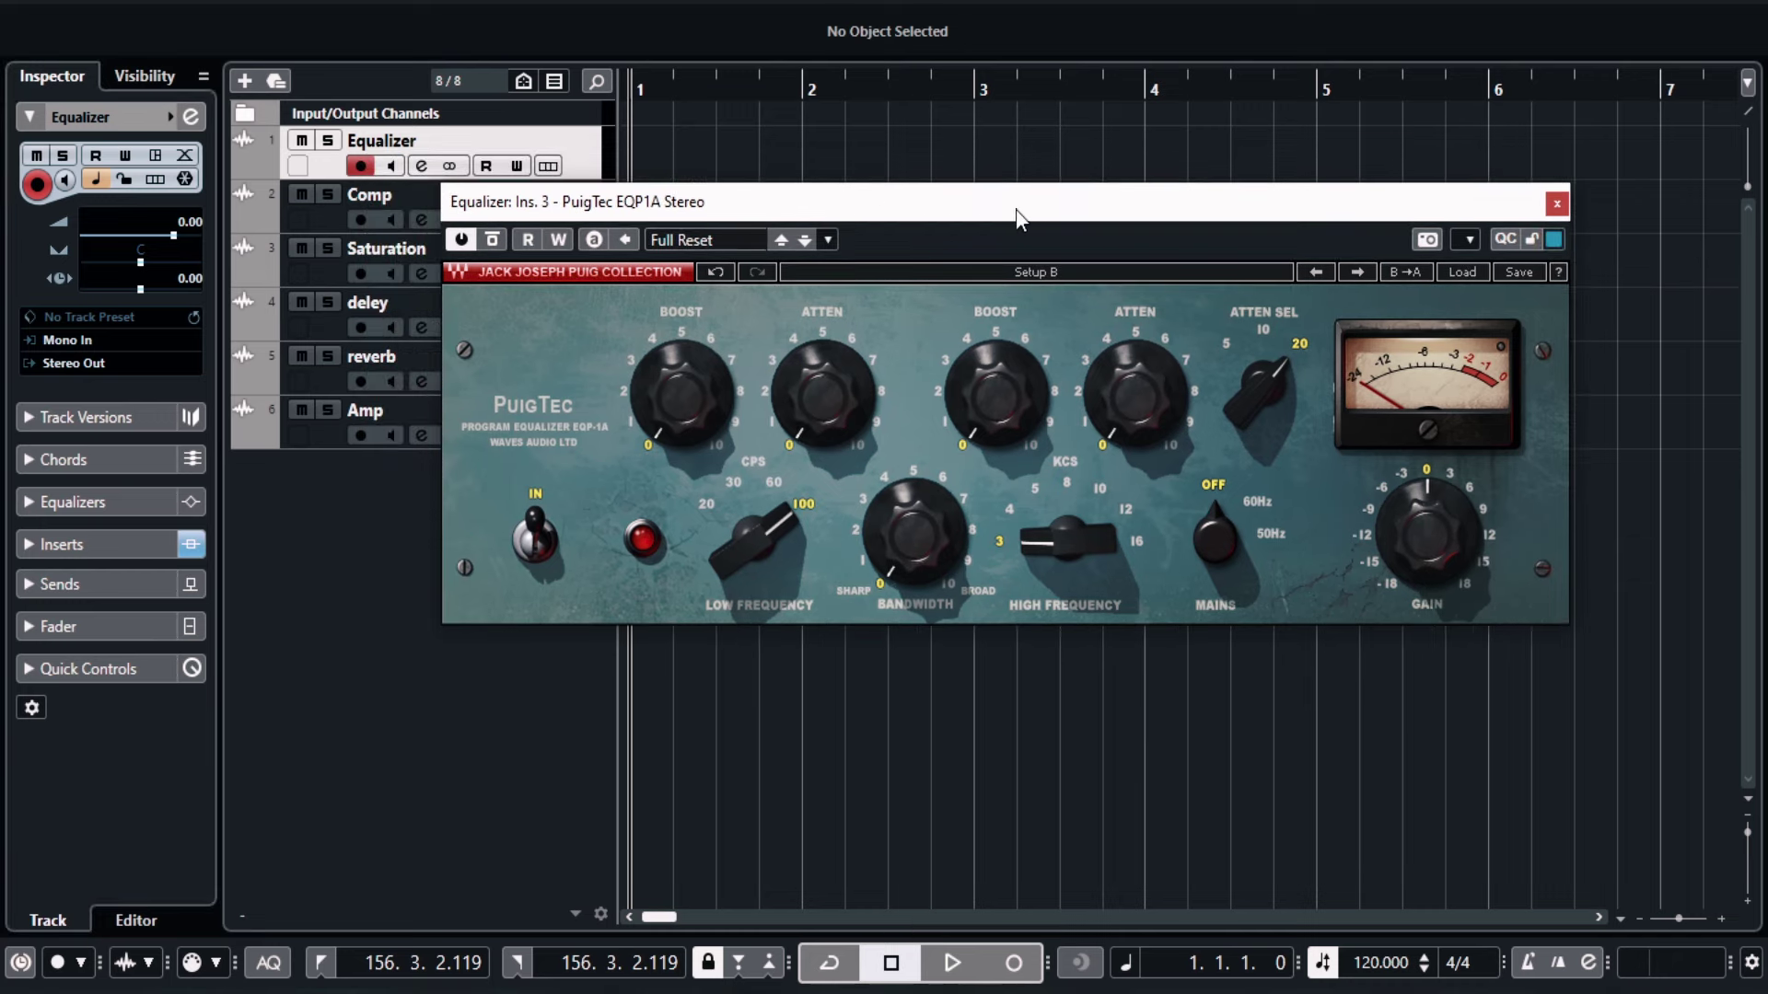
left_click_drag(1014, 208, 796, 249)
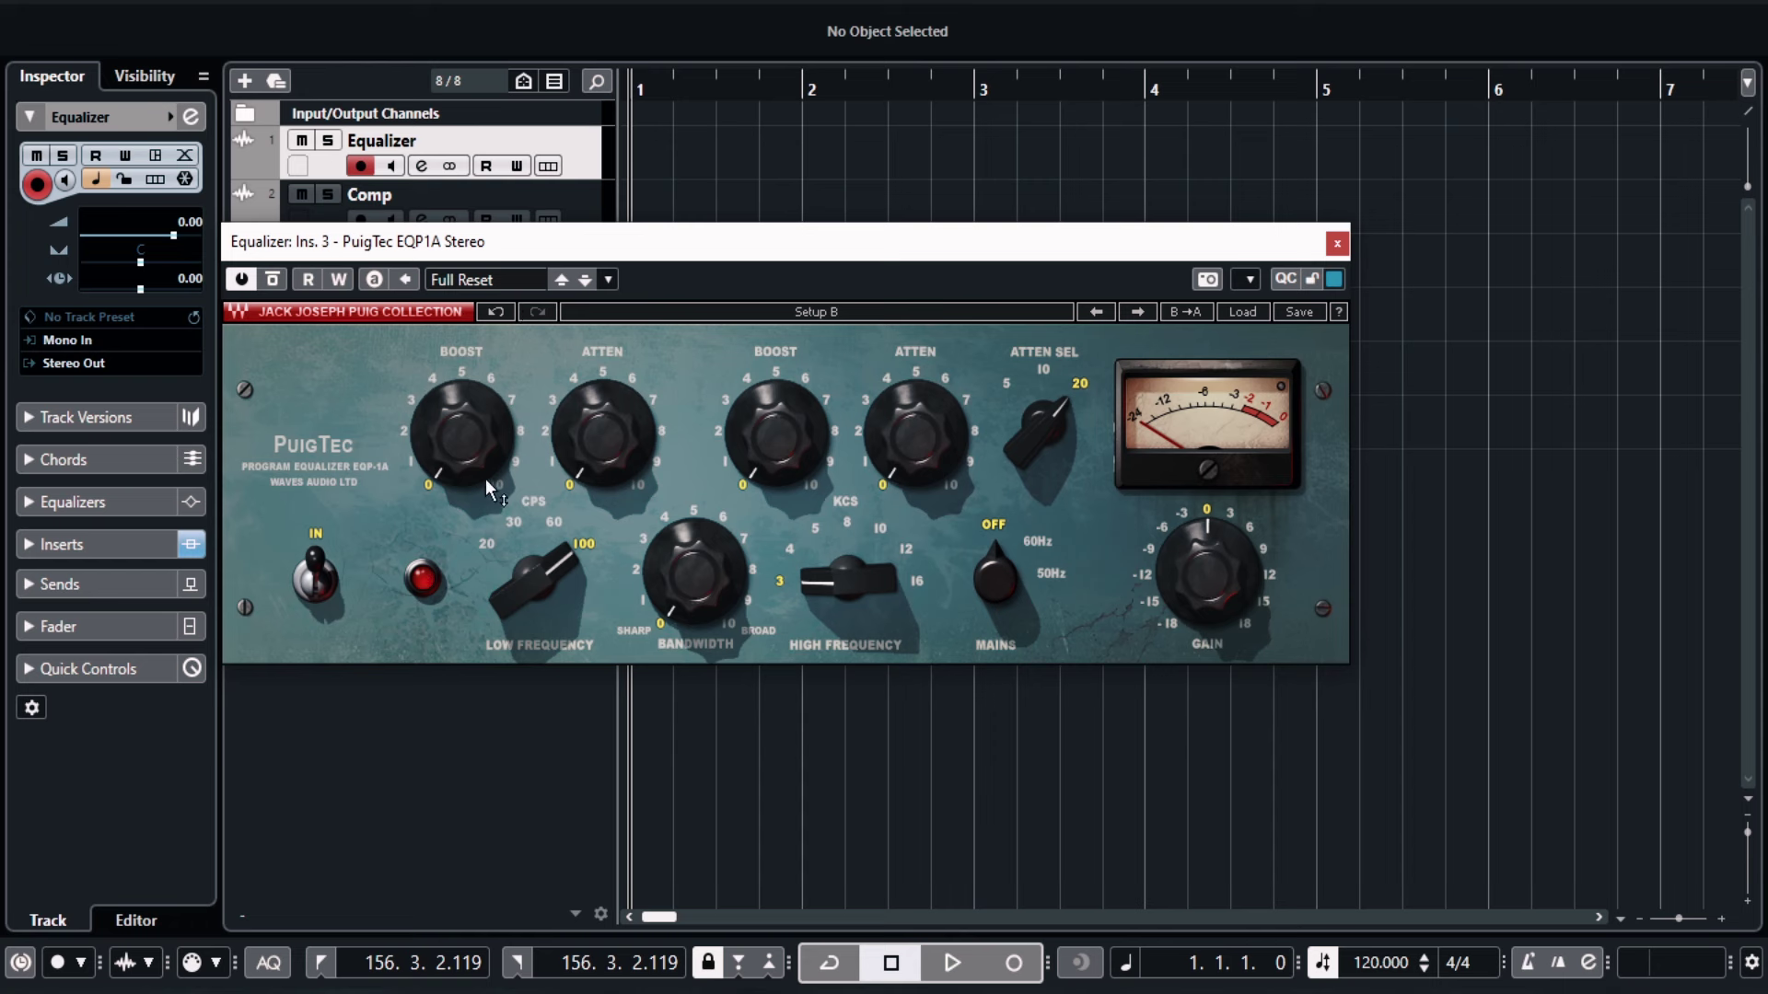
left_click_drag(486, 480, 444, 445)
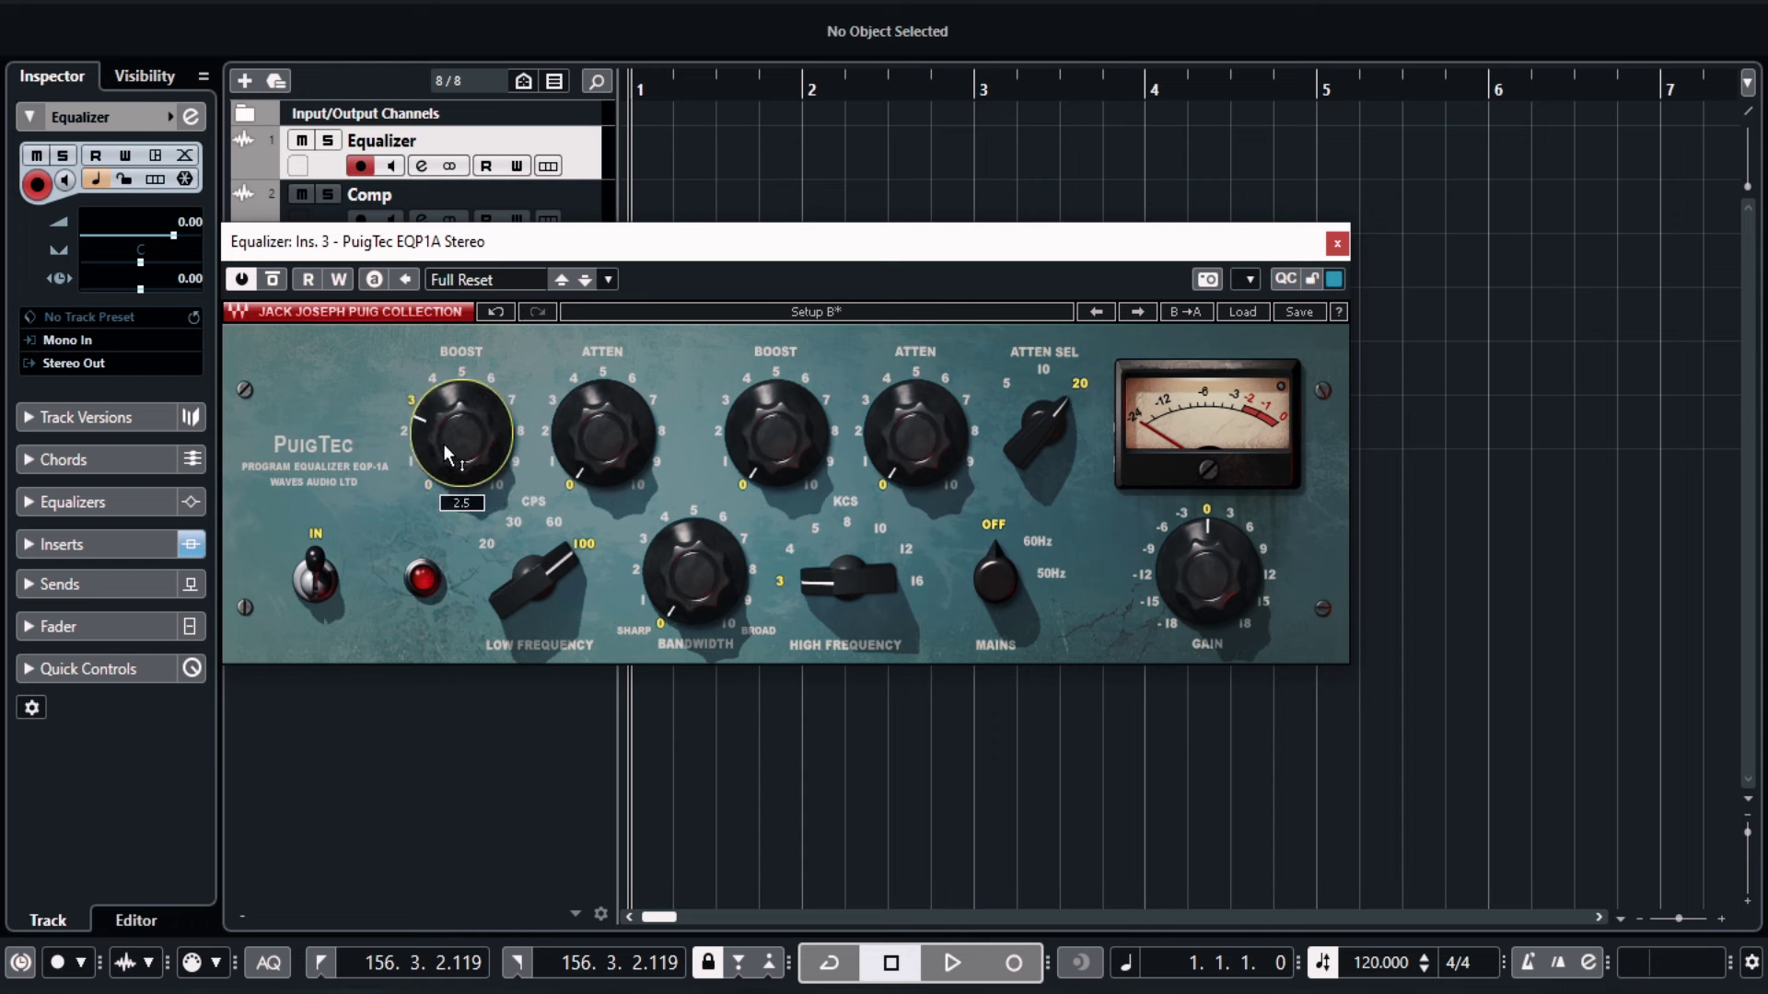
Reset the low-frequency boost on PuigTec EQP1A to 0 and close the plug-in window.
left_click(446, 444, "alt")
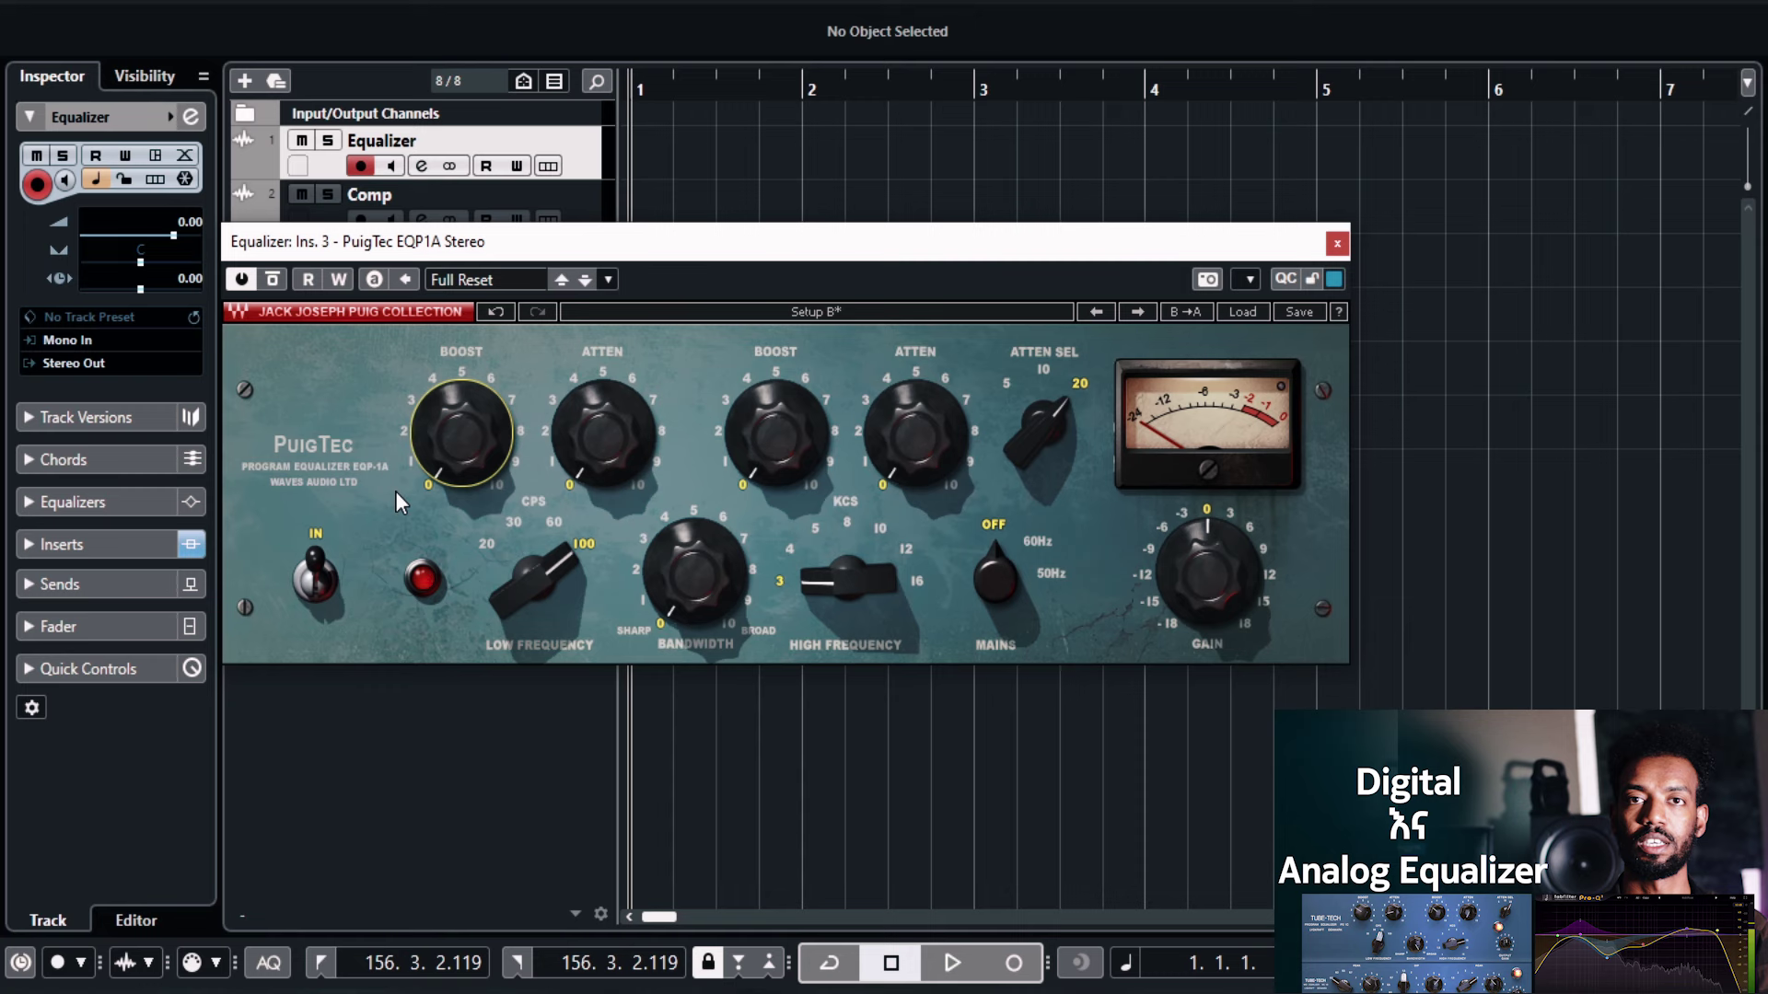
left_click(1337, 243)
Open Neutron 2 Equalizer from the Equalizer track's fourth insert and collapse the insert list.
left_click(112, 542)
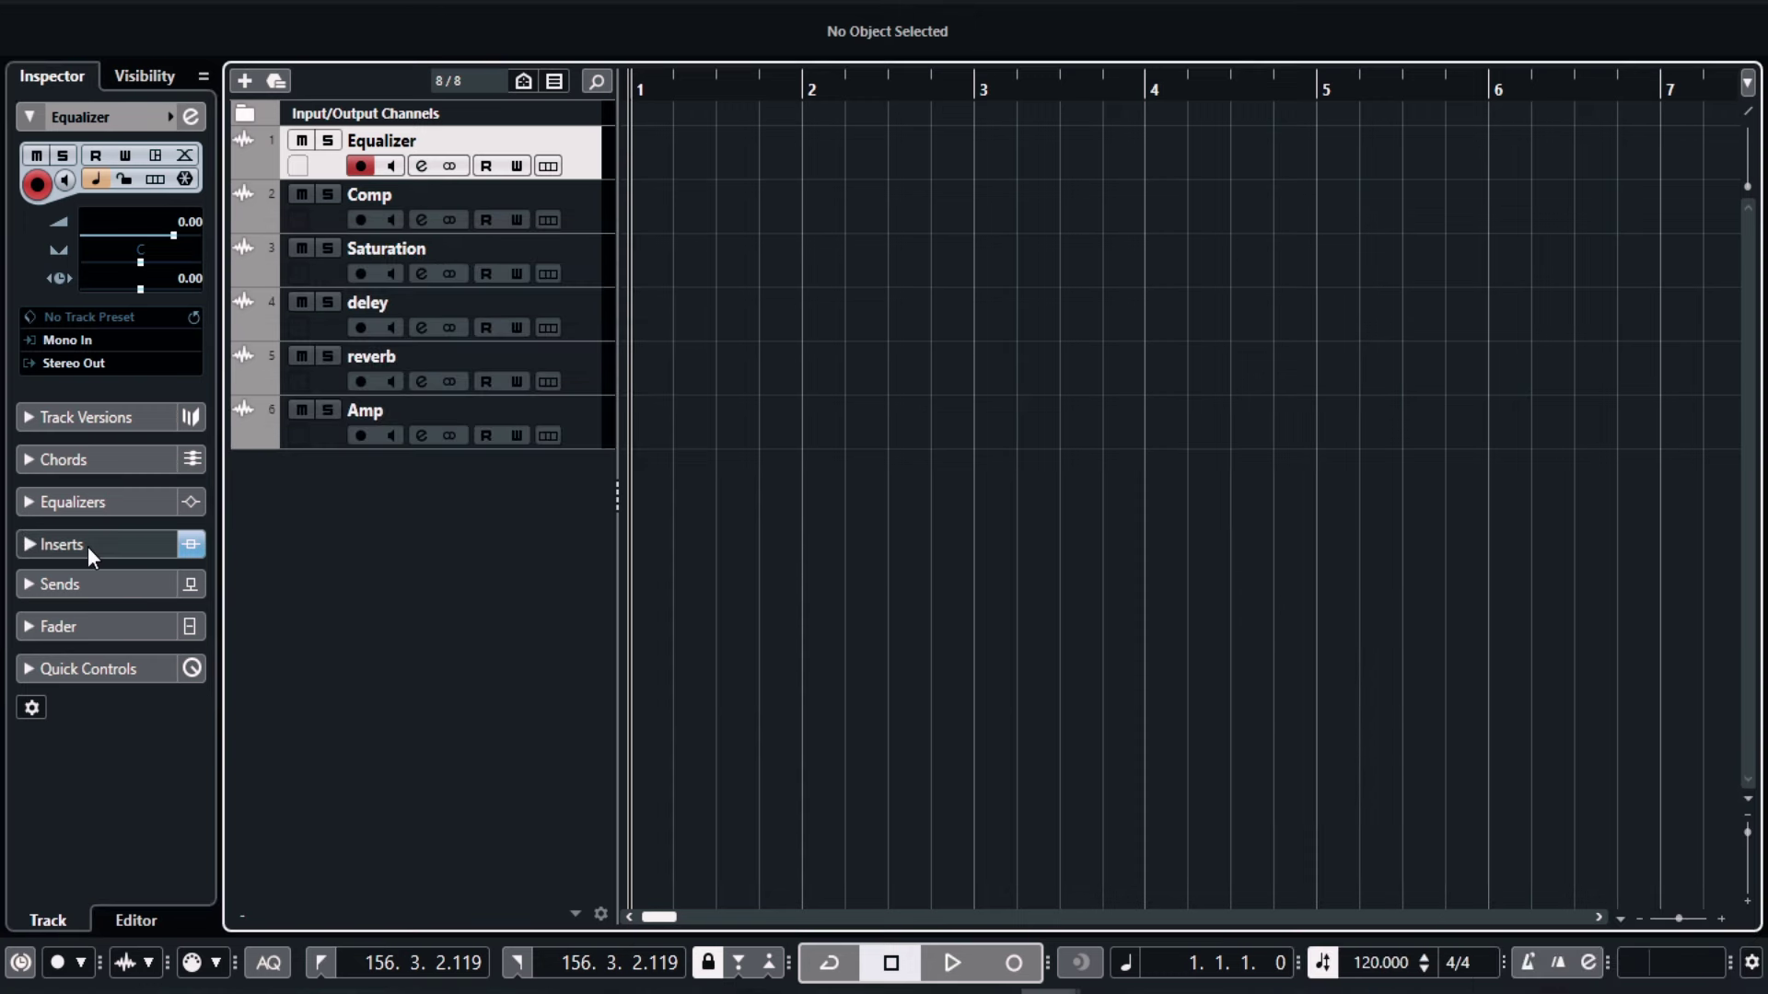
left_click(87, 545)
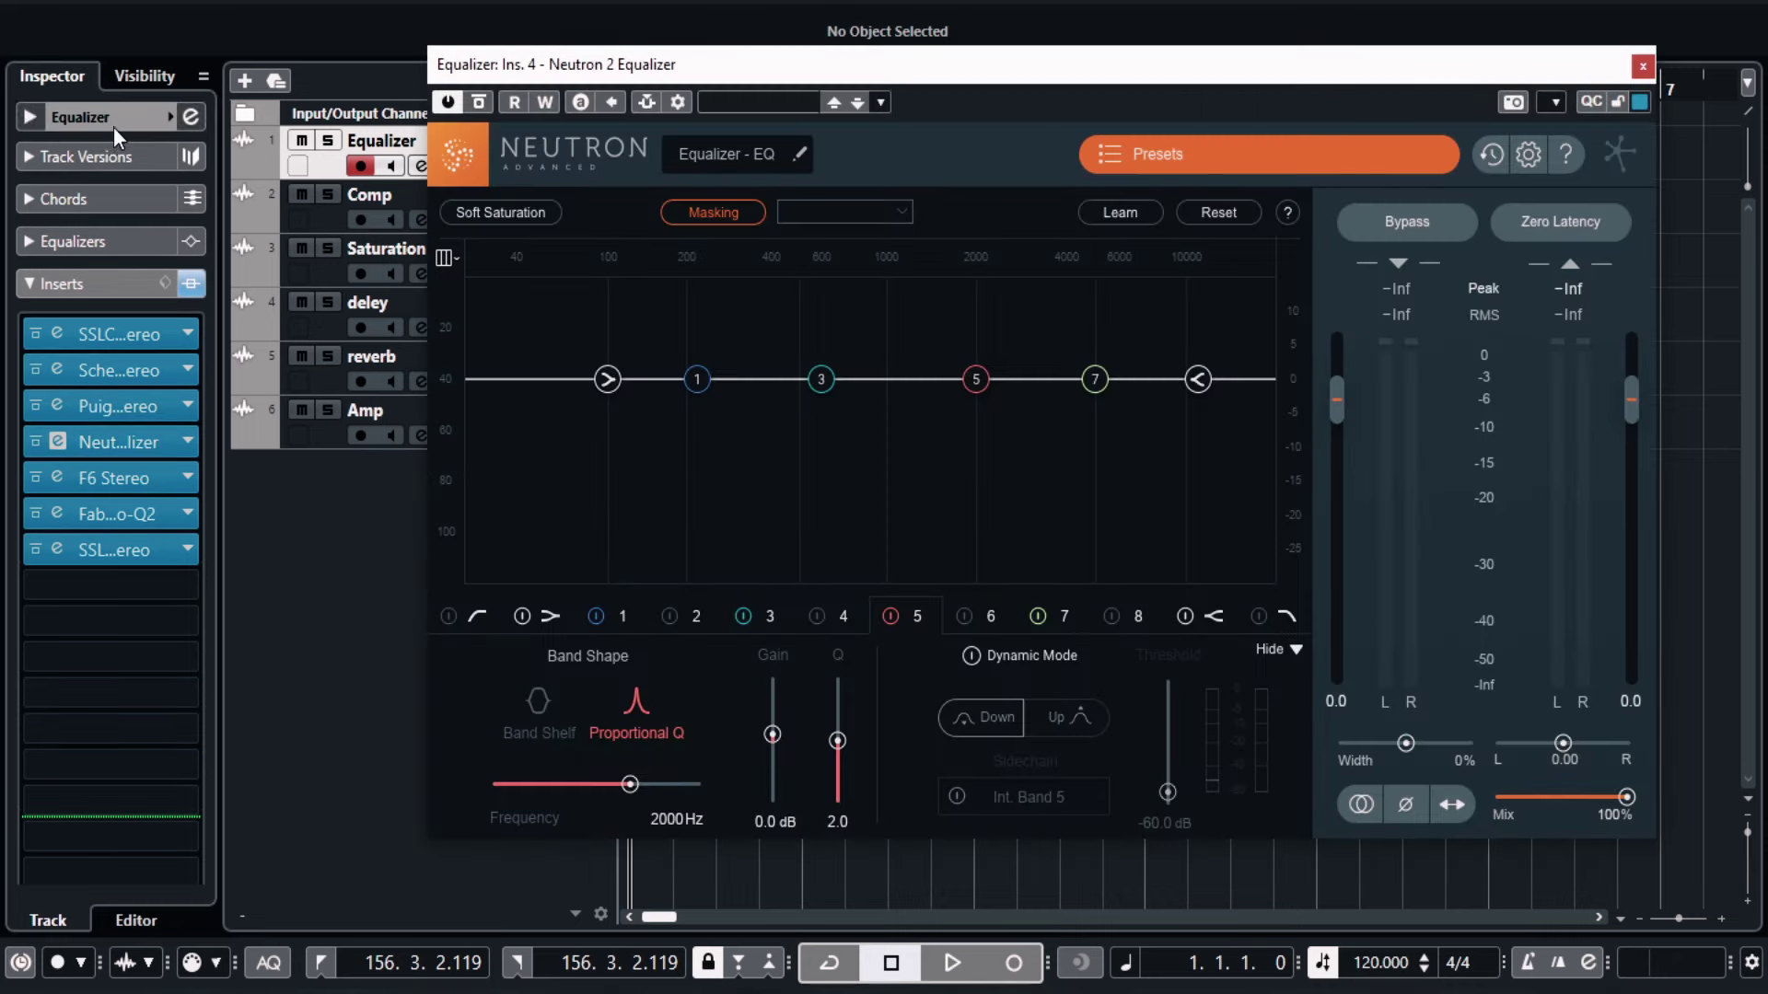
left_click(101, 120)
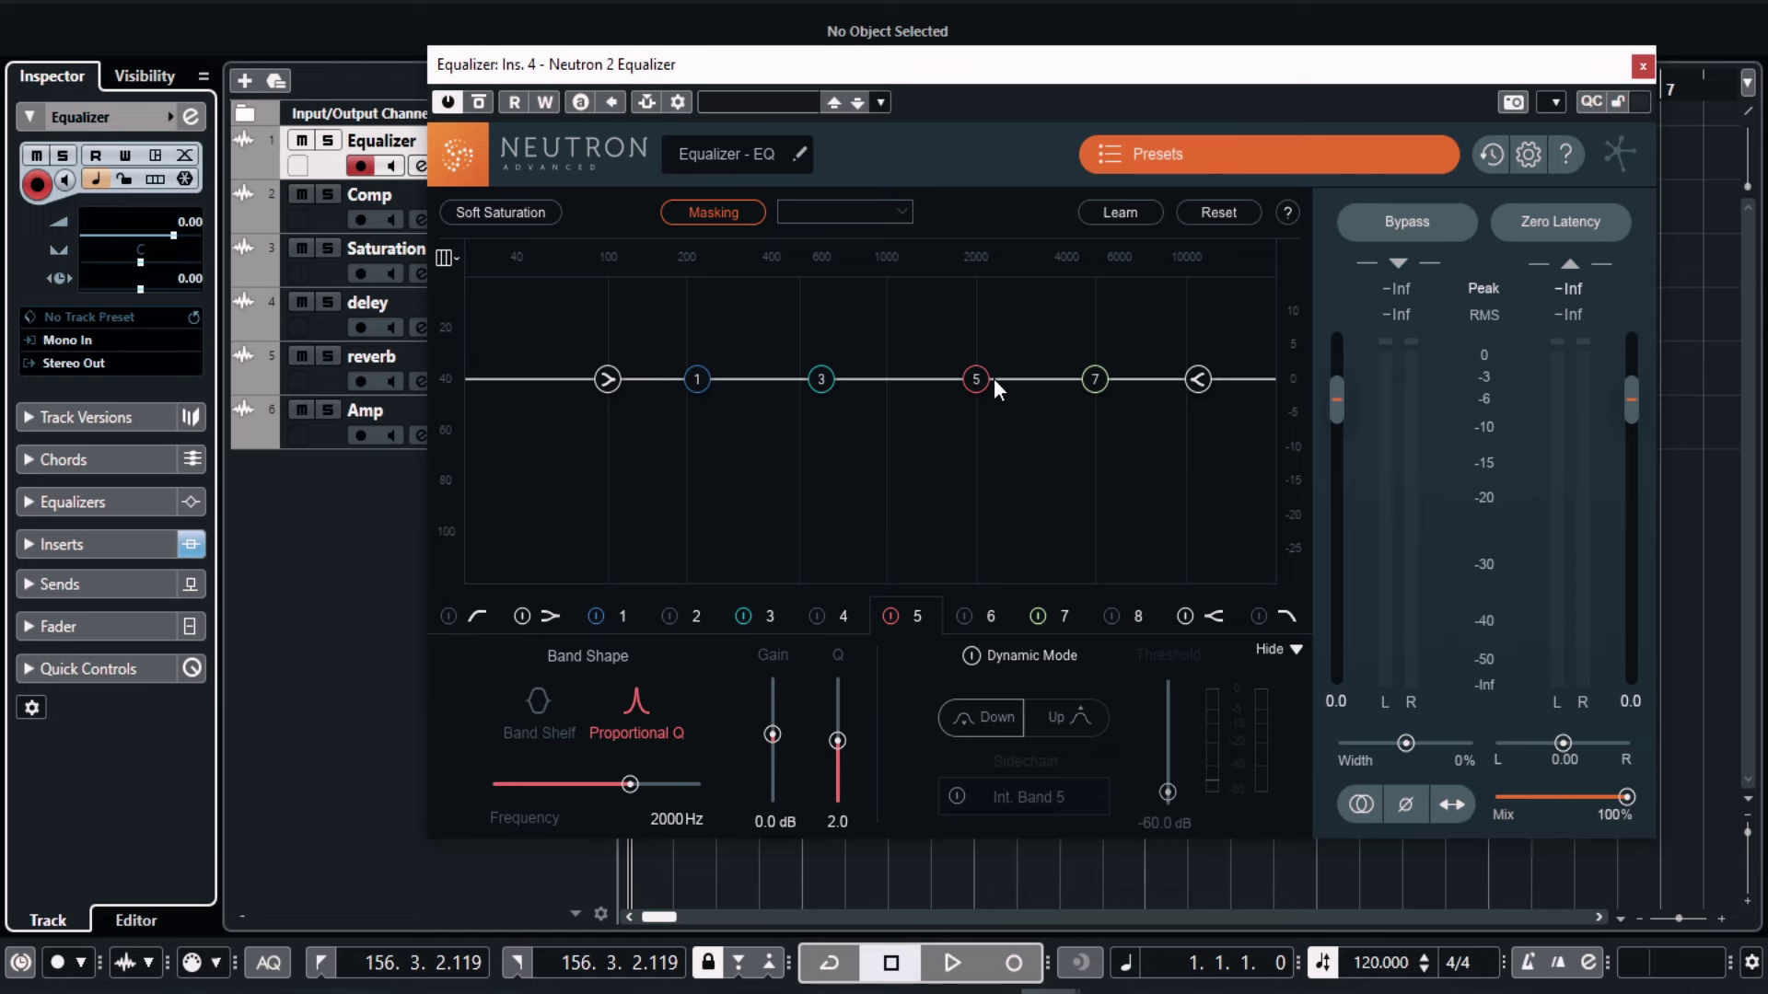
Add a new audio track below the Equalizer track.
right_click(322, 163)
mouse_move(628, 188)
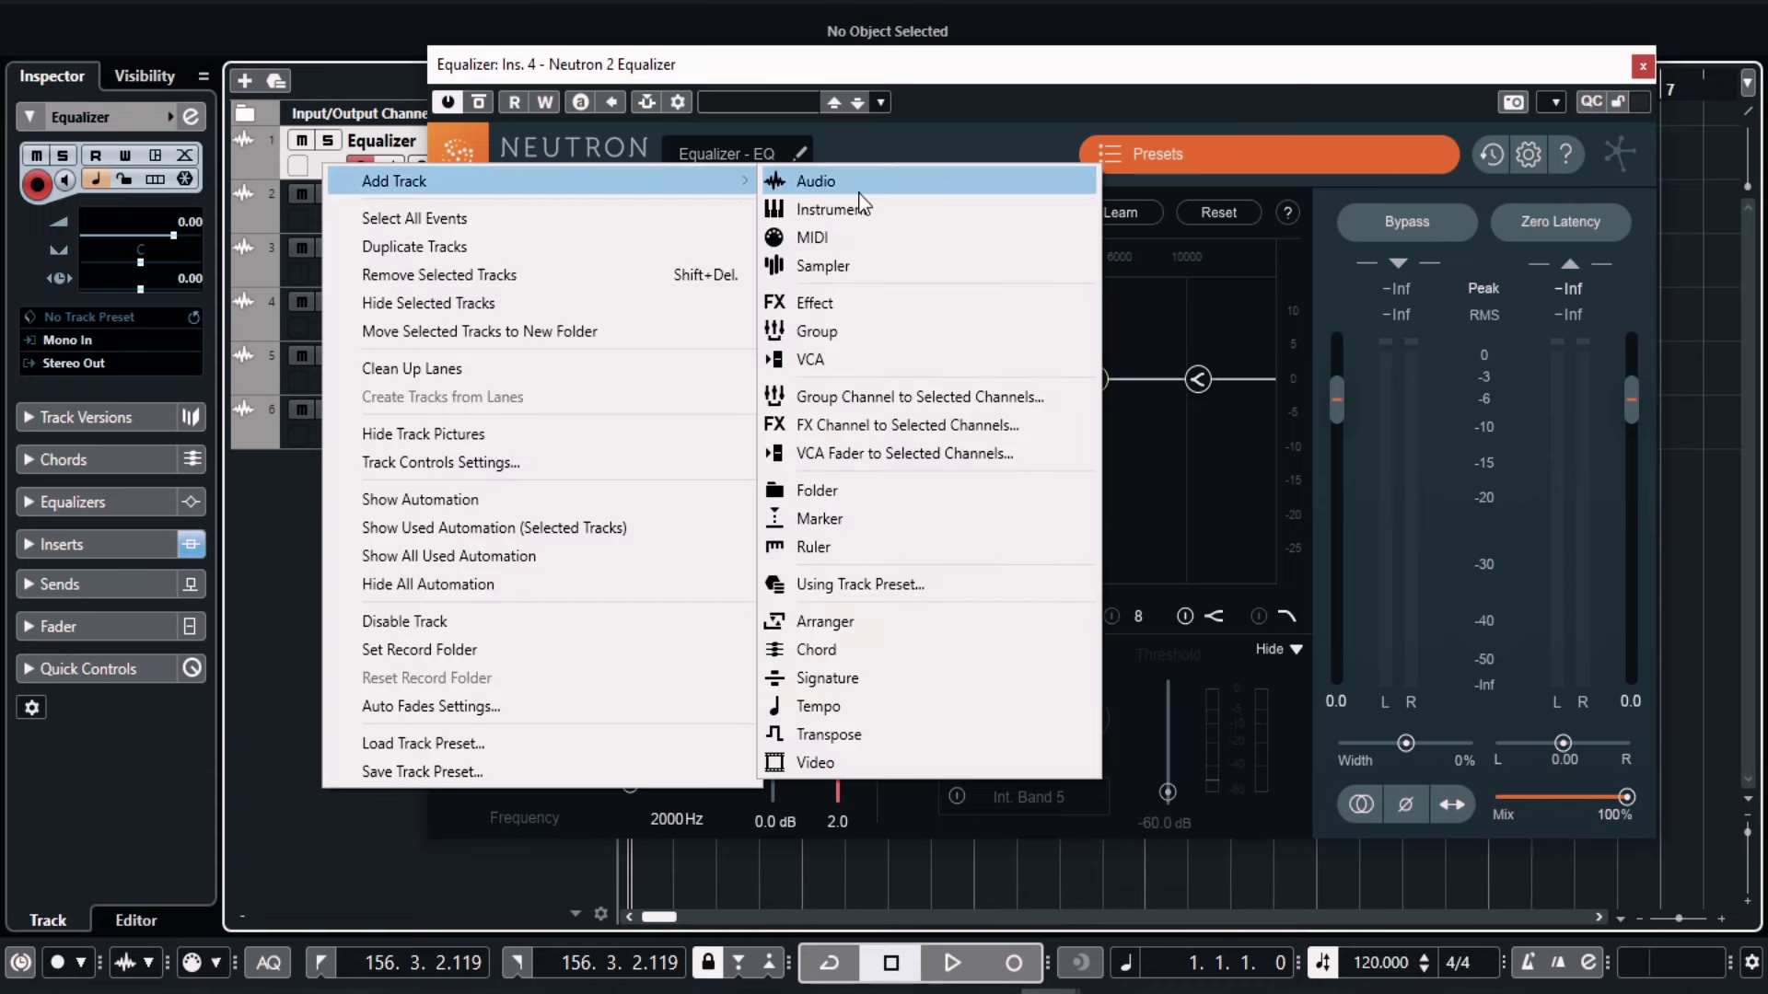
left_click(828, 180)
left_click(952, 487)
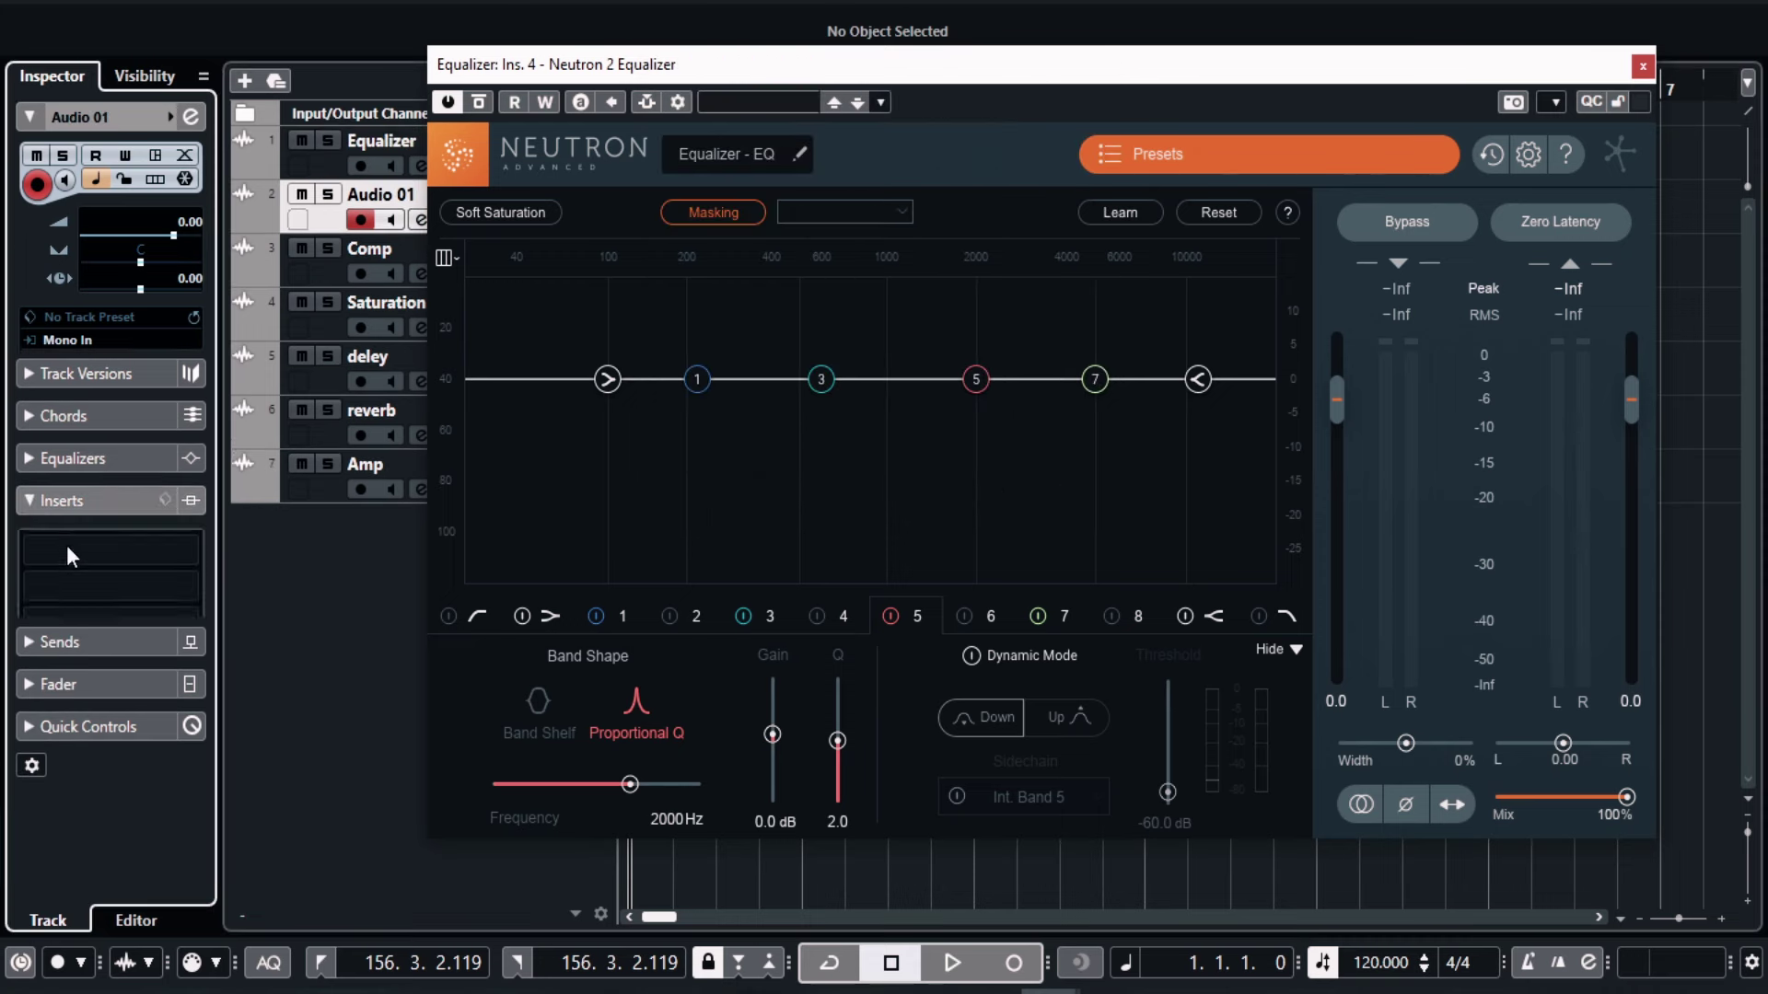
Load Neutron 2 Equalizer from the EQ category into the new audio track's first insert.
left_click(67, 544)
left_click(138, 308)
scroll(184, 542, "down", 2)
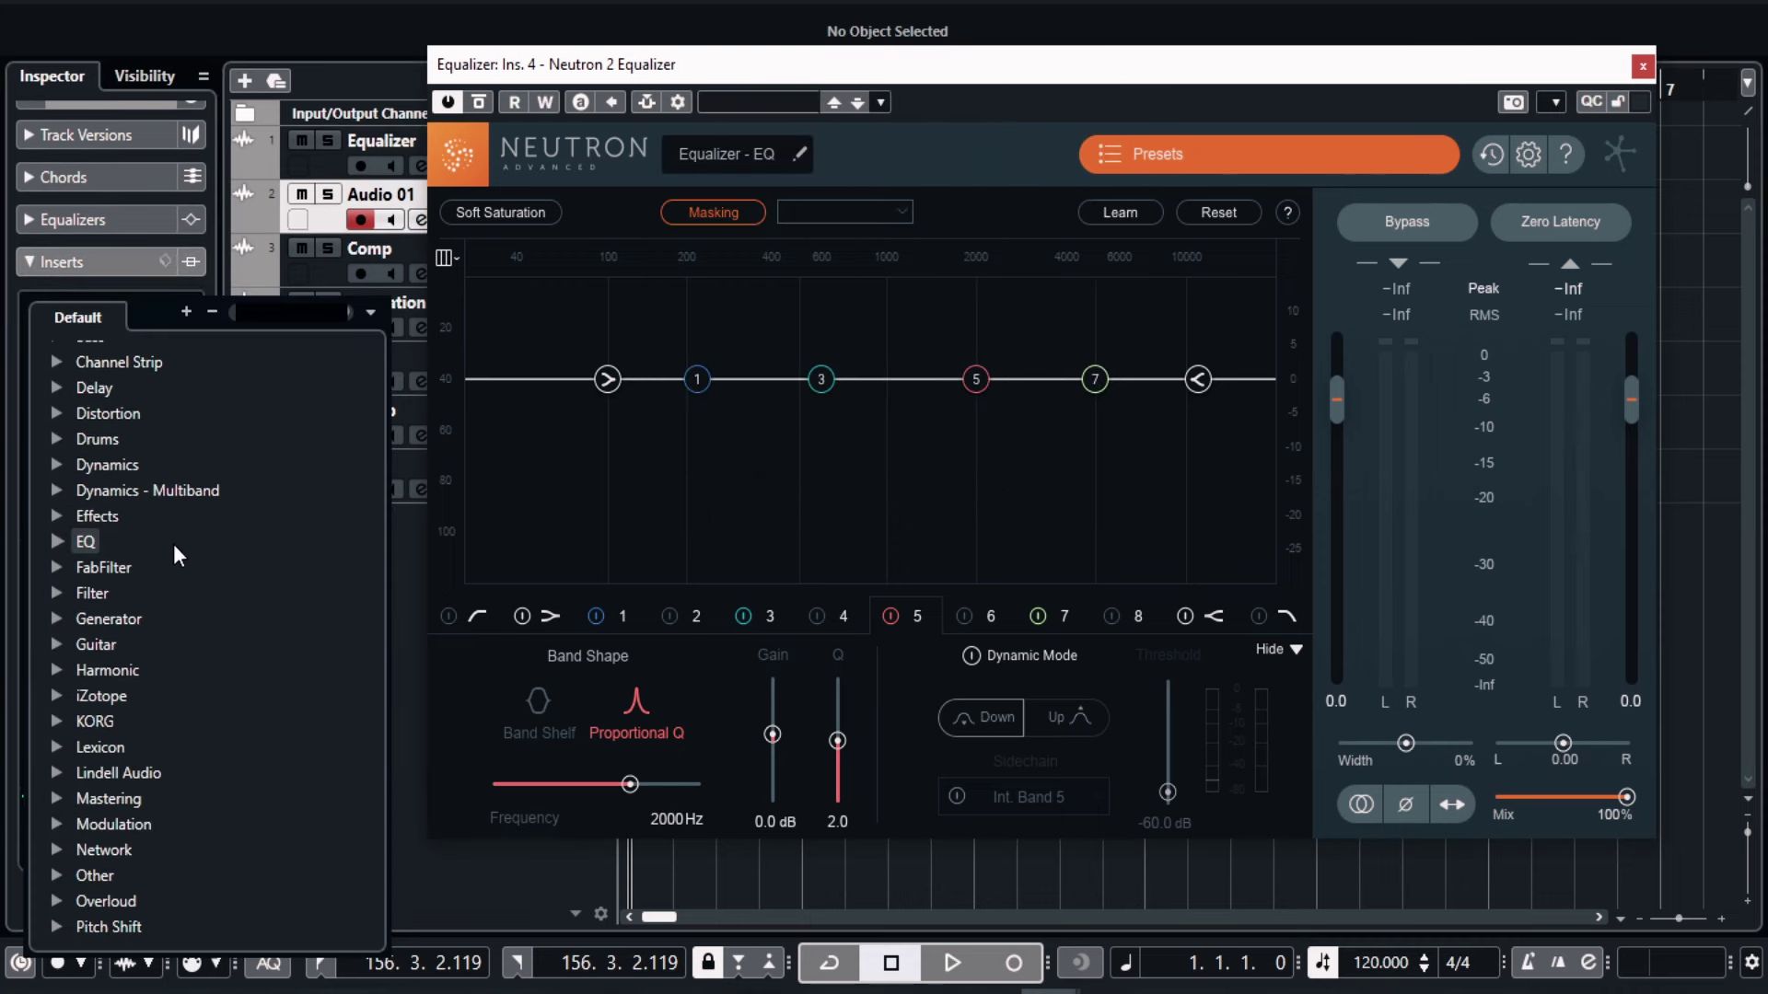
left_click(56, 540)
scroll(162, 647, "down", 7)
scroll(162, 646, "down", 5)
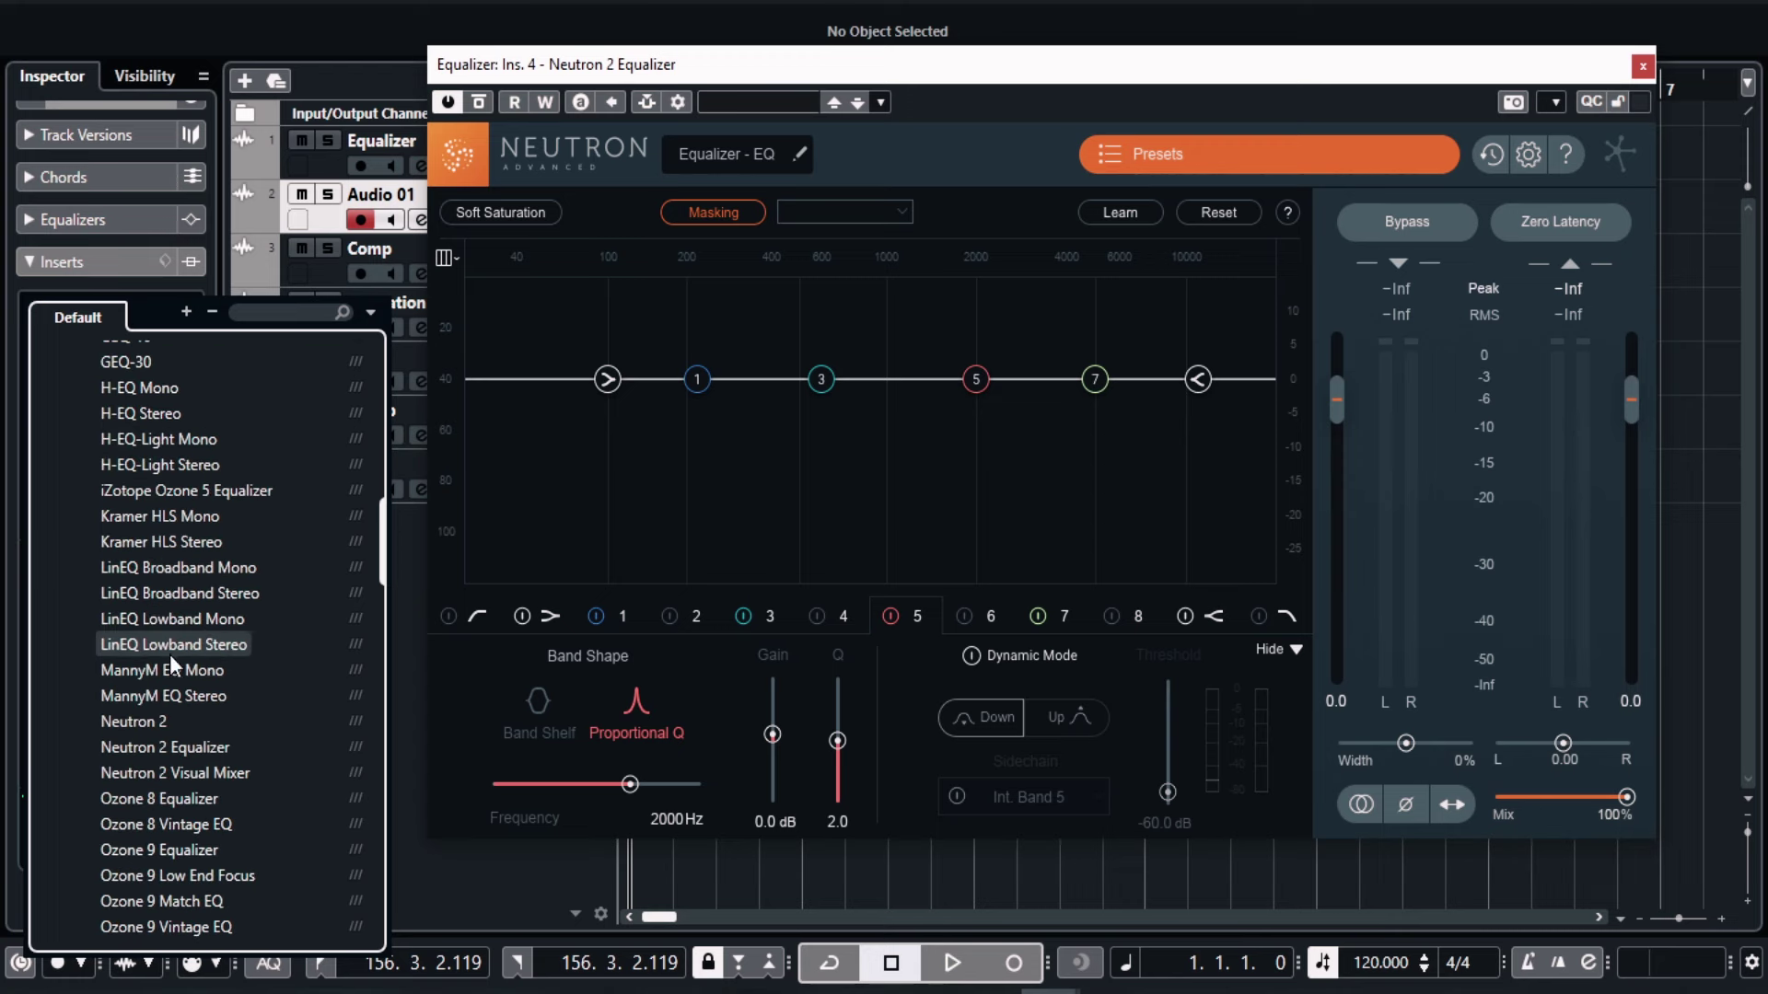
left_click(223, 750)
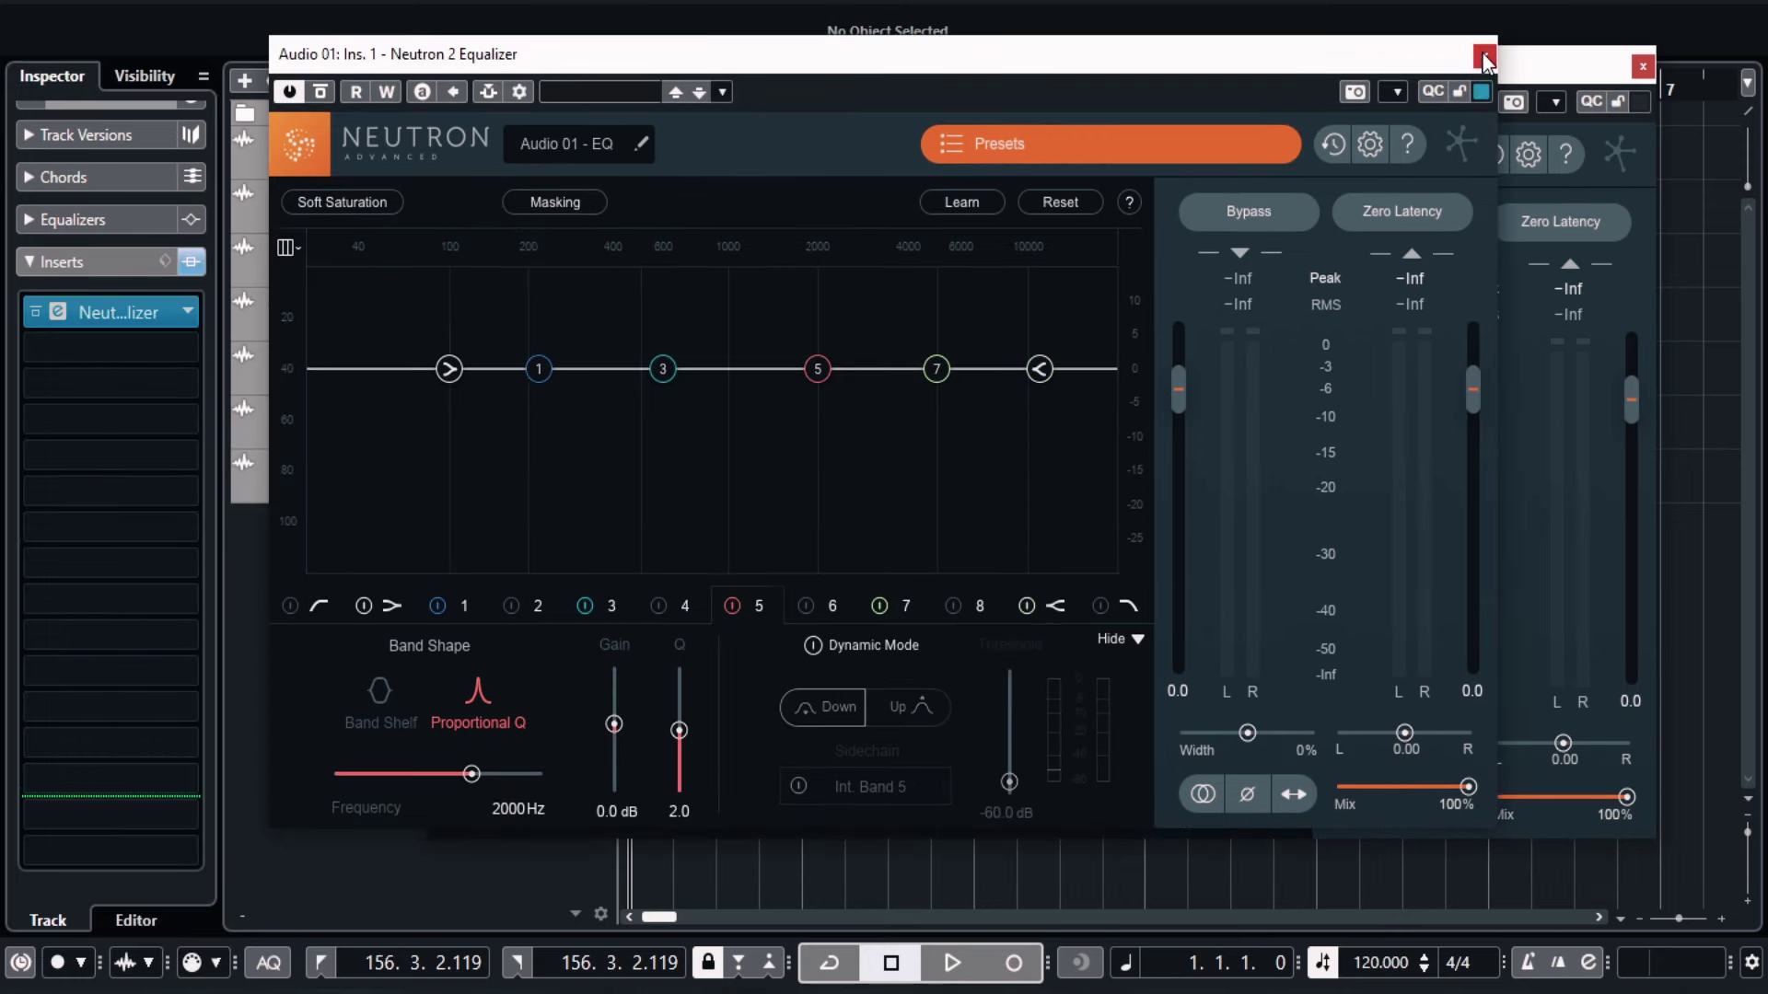
Close both open Neutron 2 Equalizer windows and collapse the new track's insert list.
left_click(1517, 52)
scroll(20, 161, "up", 1)
left_click(92, 118)
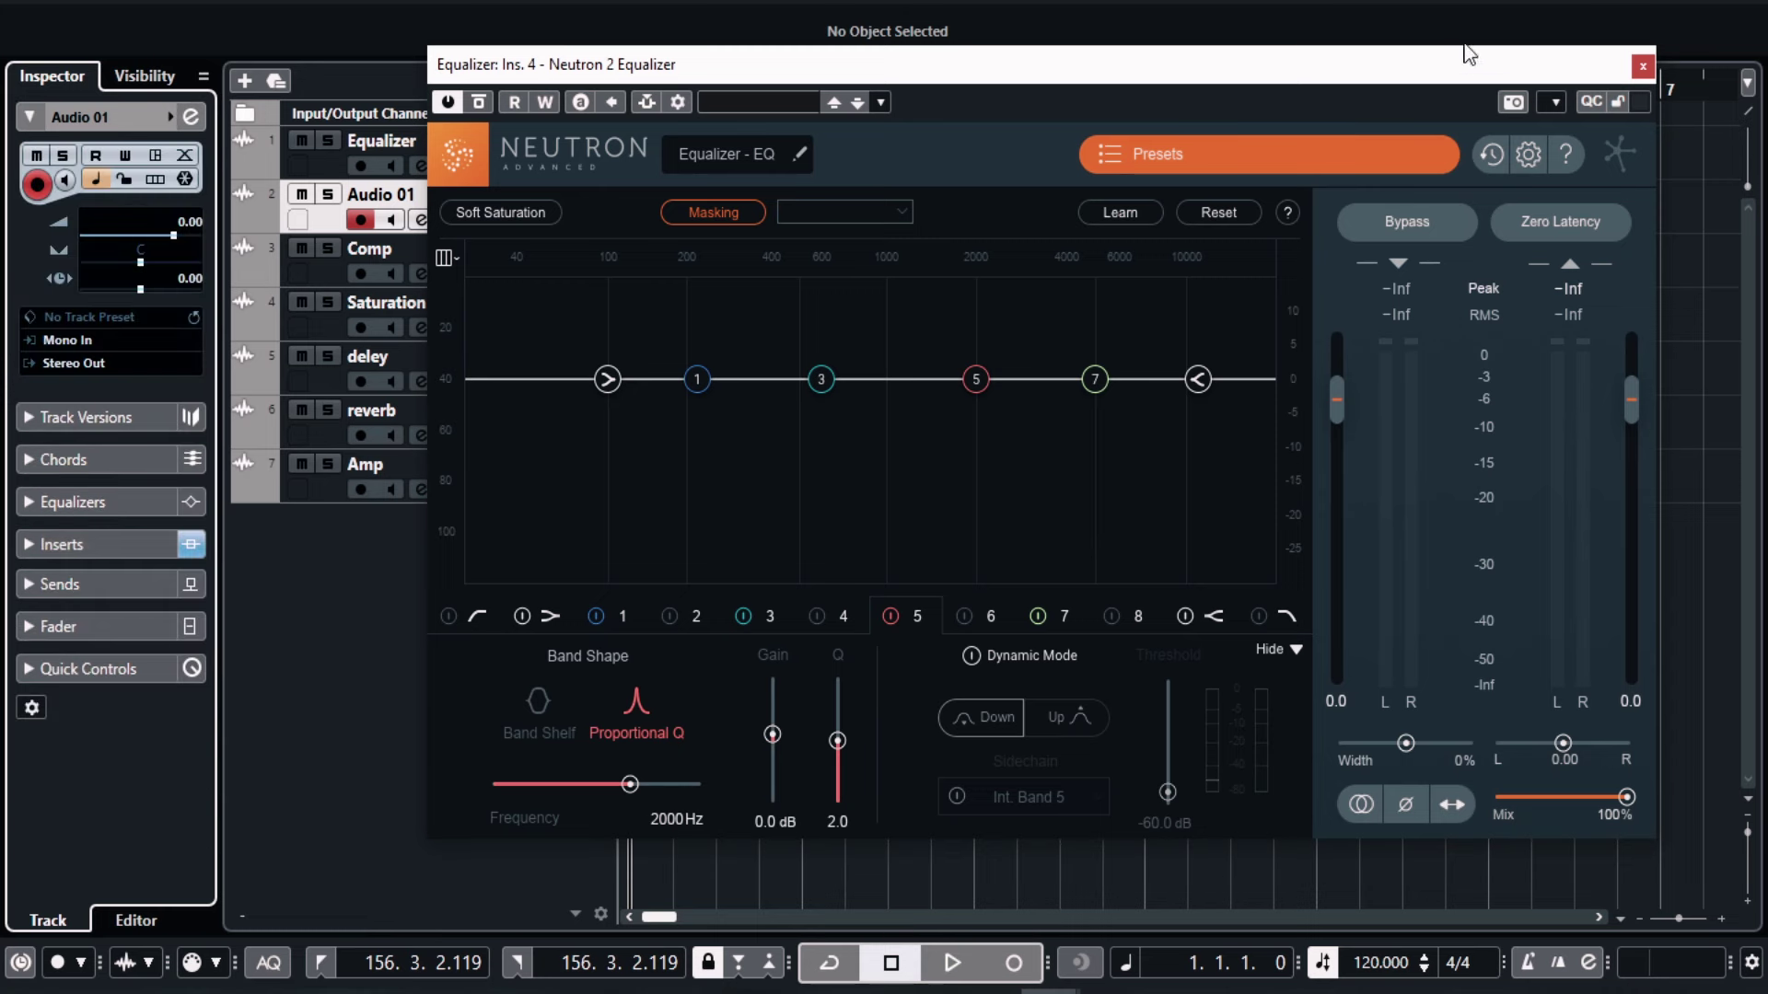
left_click(1643, 66)
Rename the new audio track to bass and the Equalizer track to kick.
double_click(390, 196)
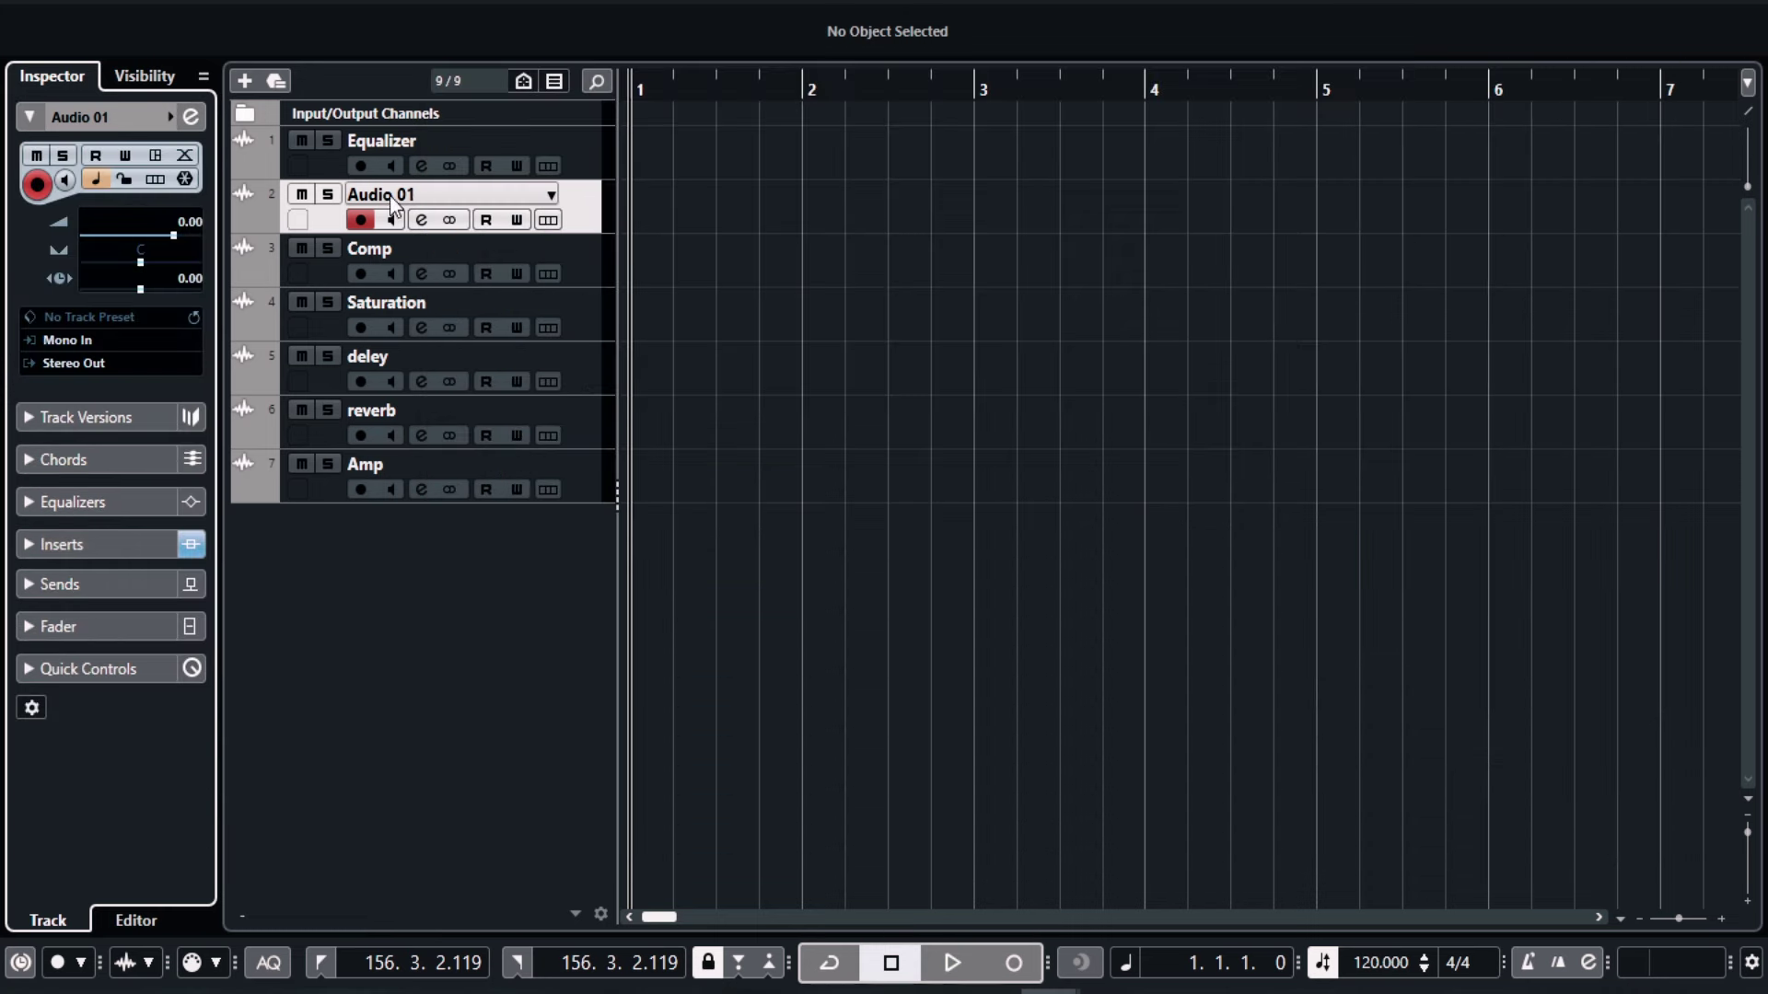
type("b")
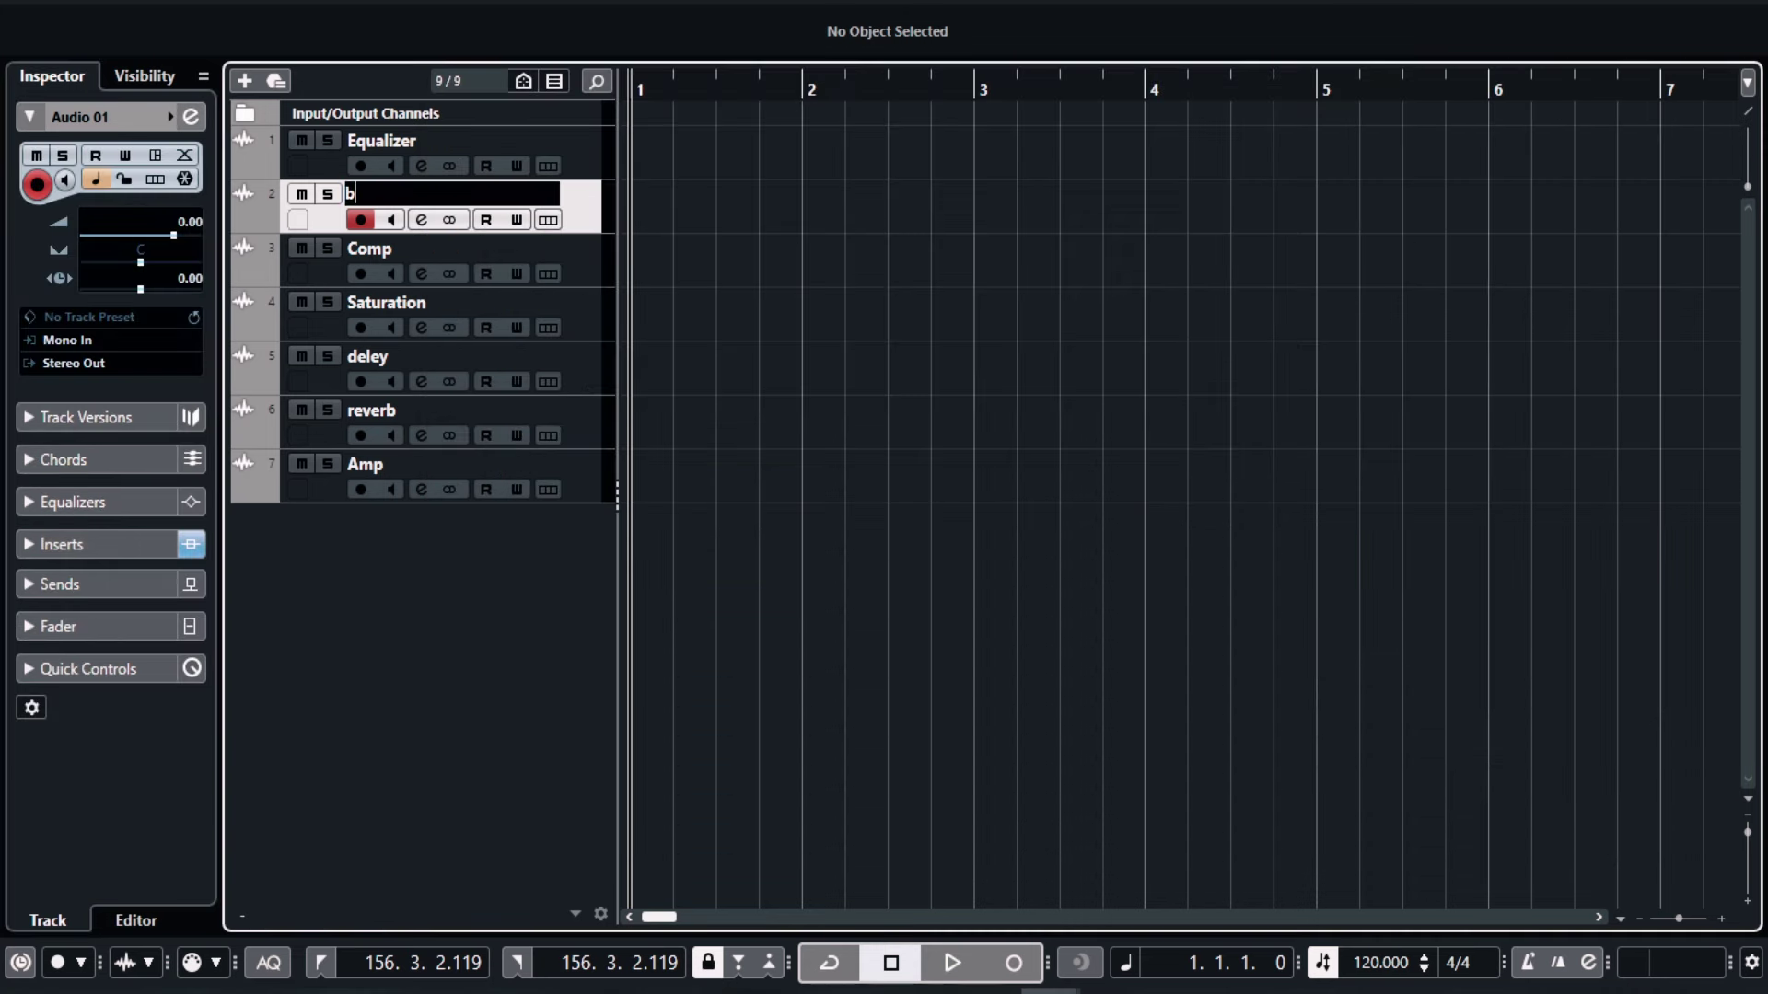
type("ass")
key("Return")
double_click(450, 143)
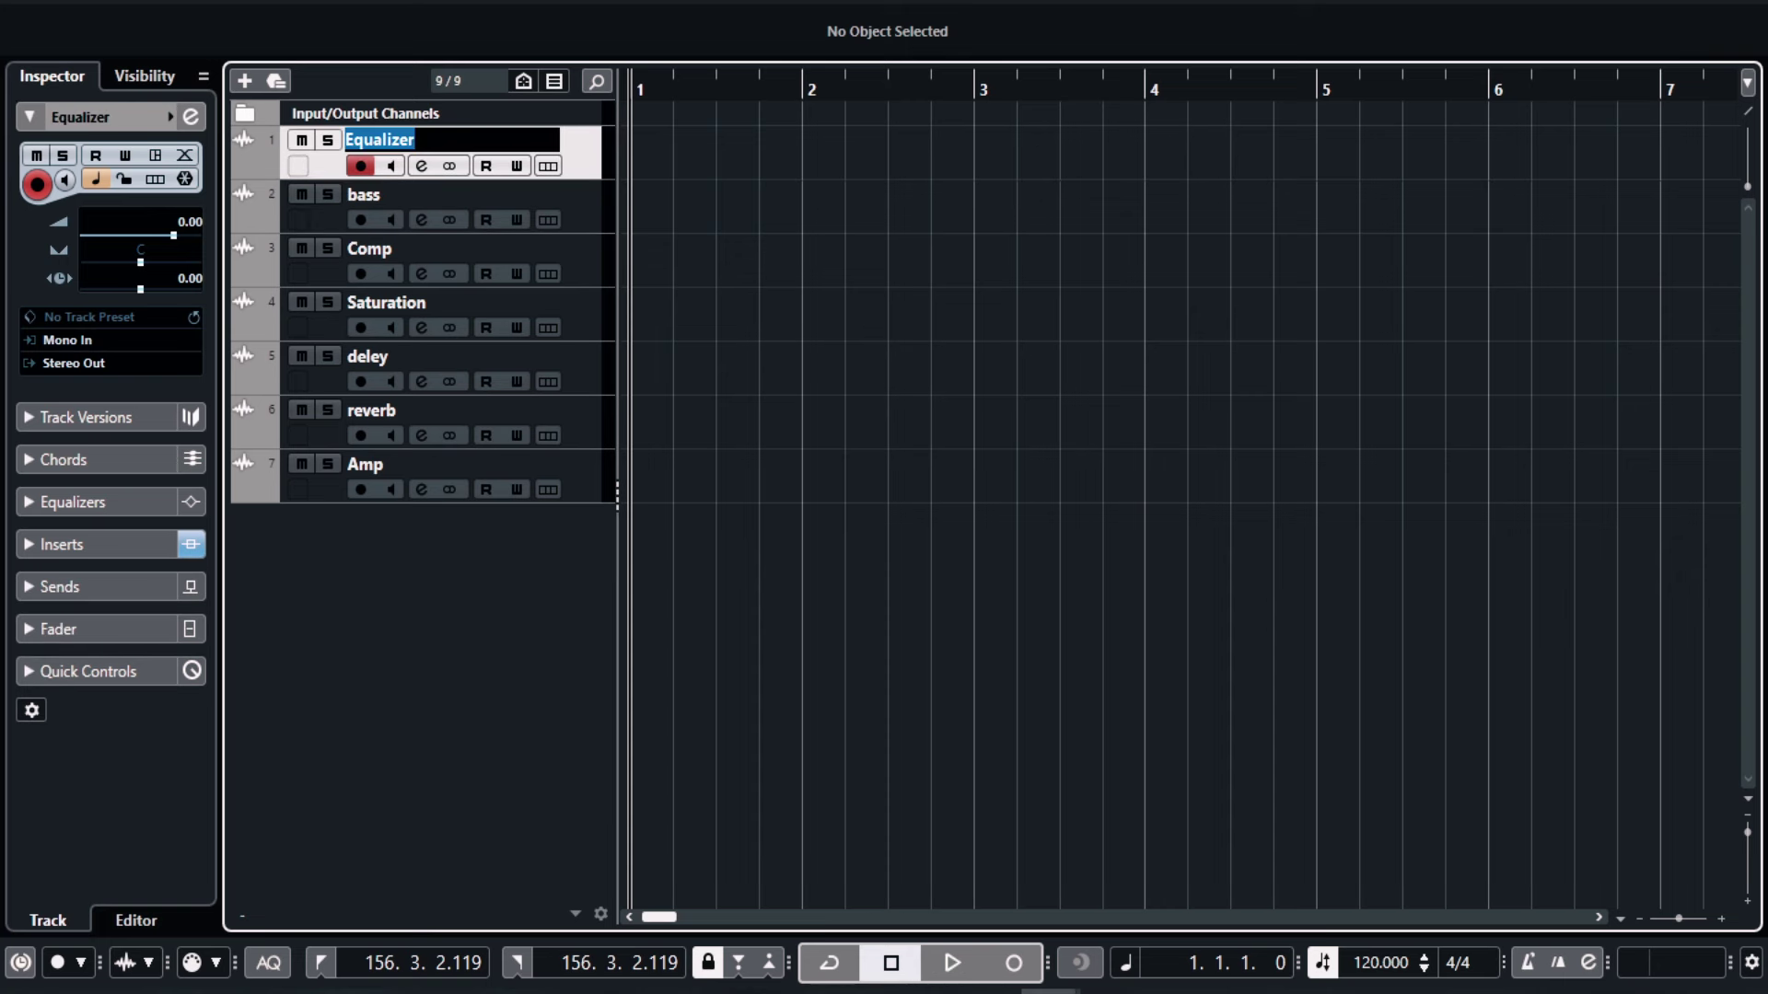
type("kick")
key("Return")
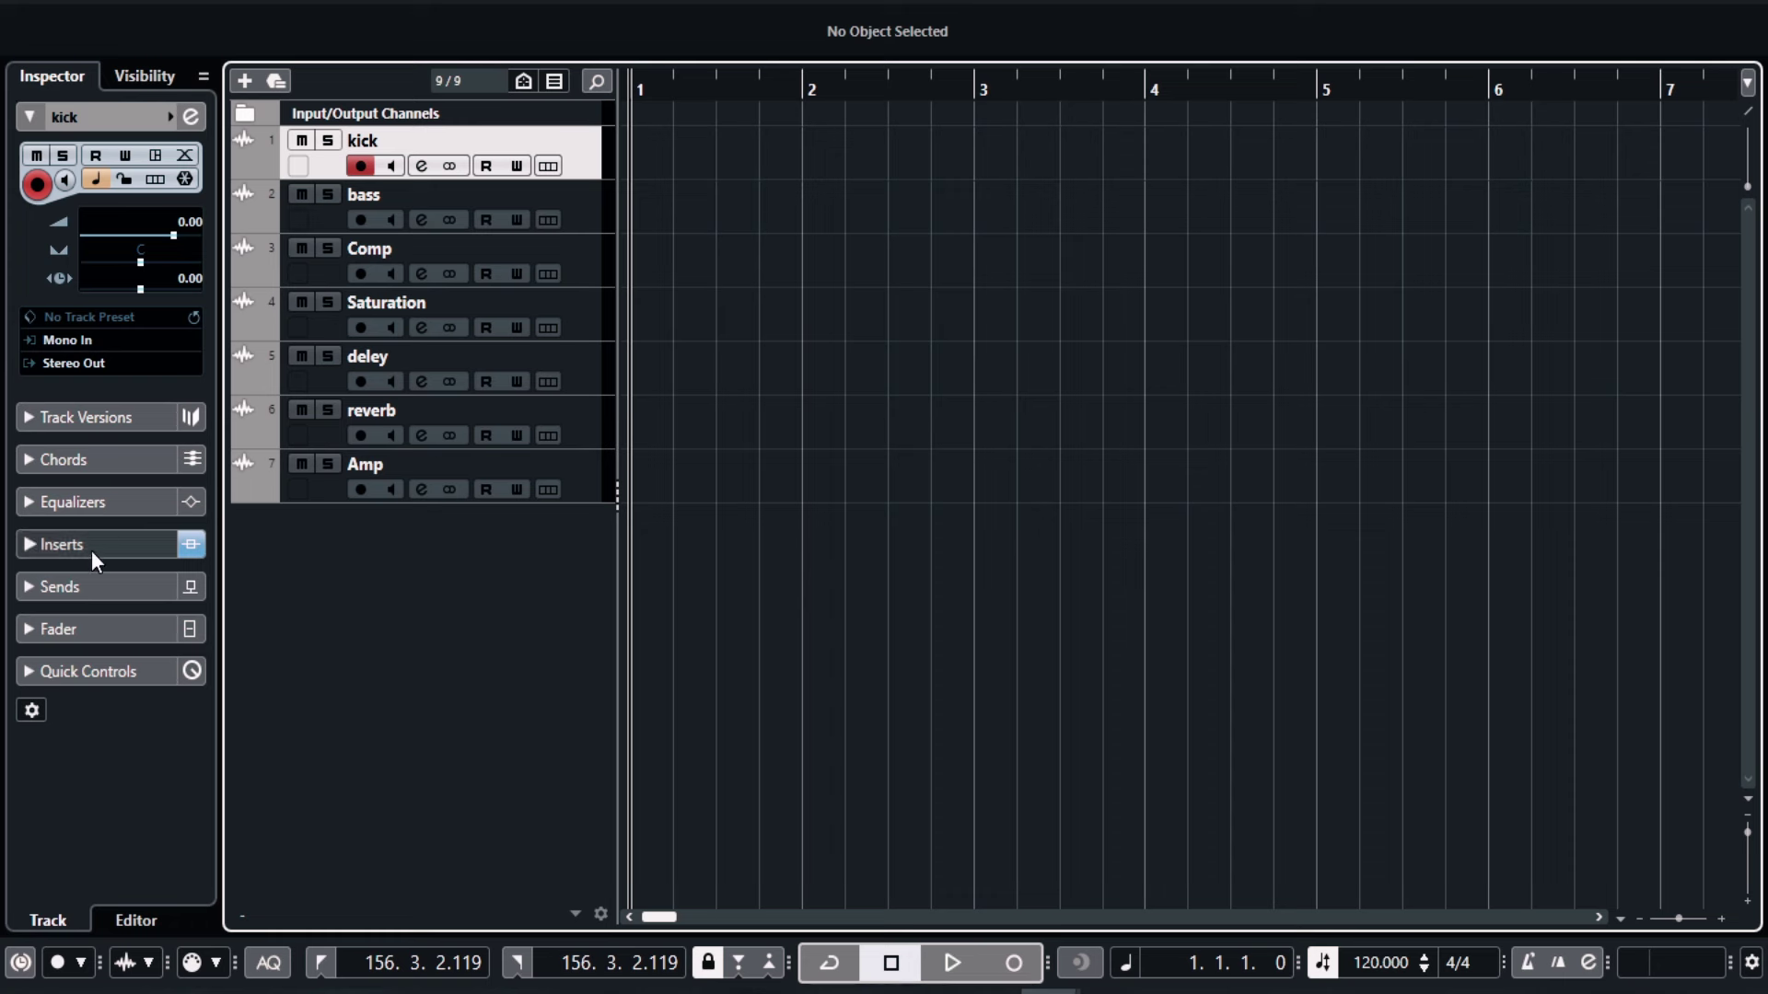
Compare the insert lists of the kick and bass tracks.
left_click(583, 209)
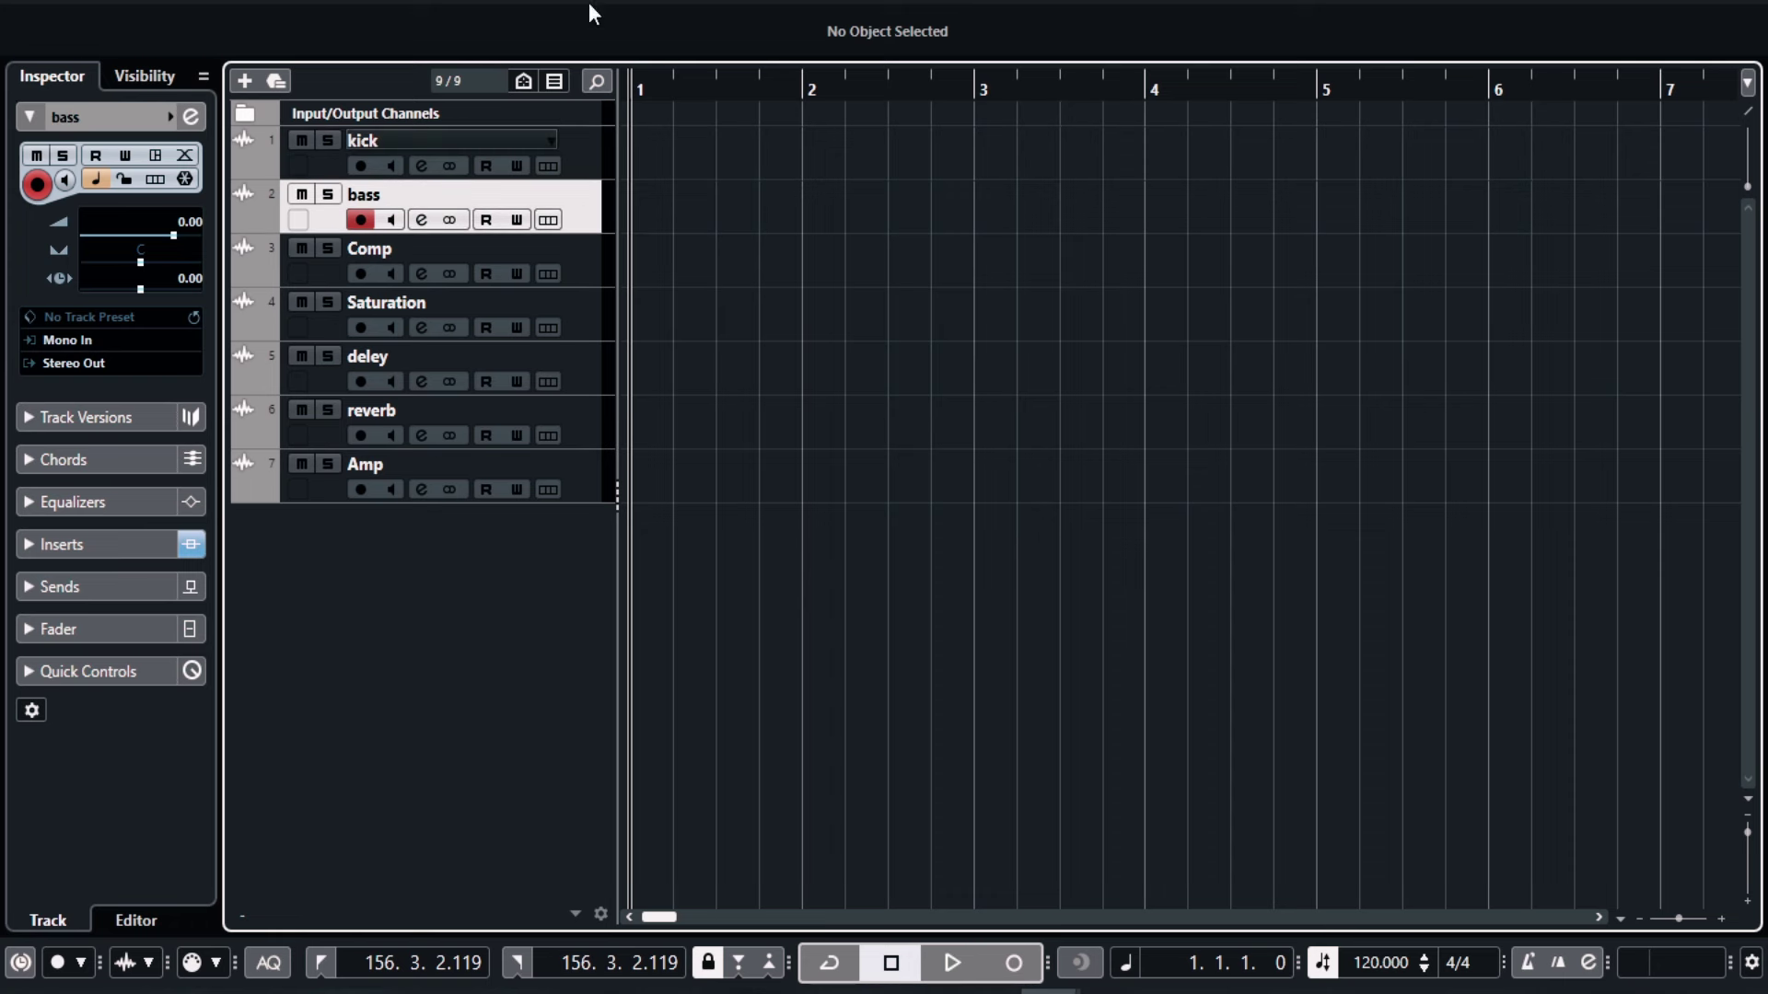
left_click(77, 545)
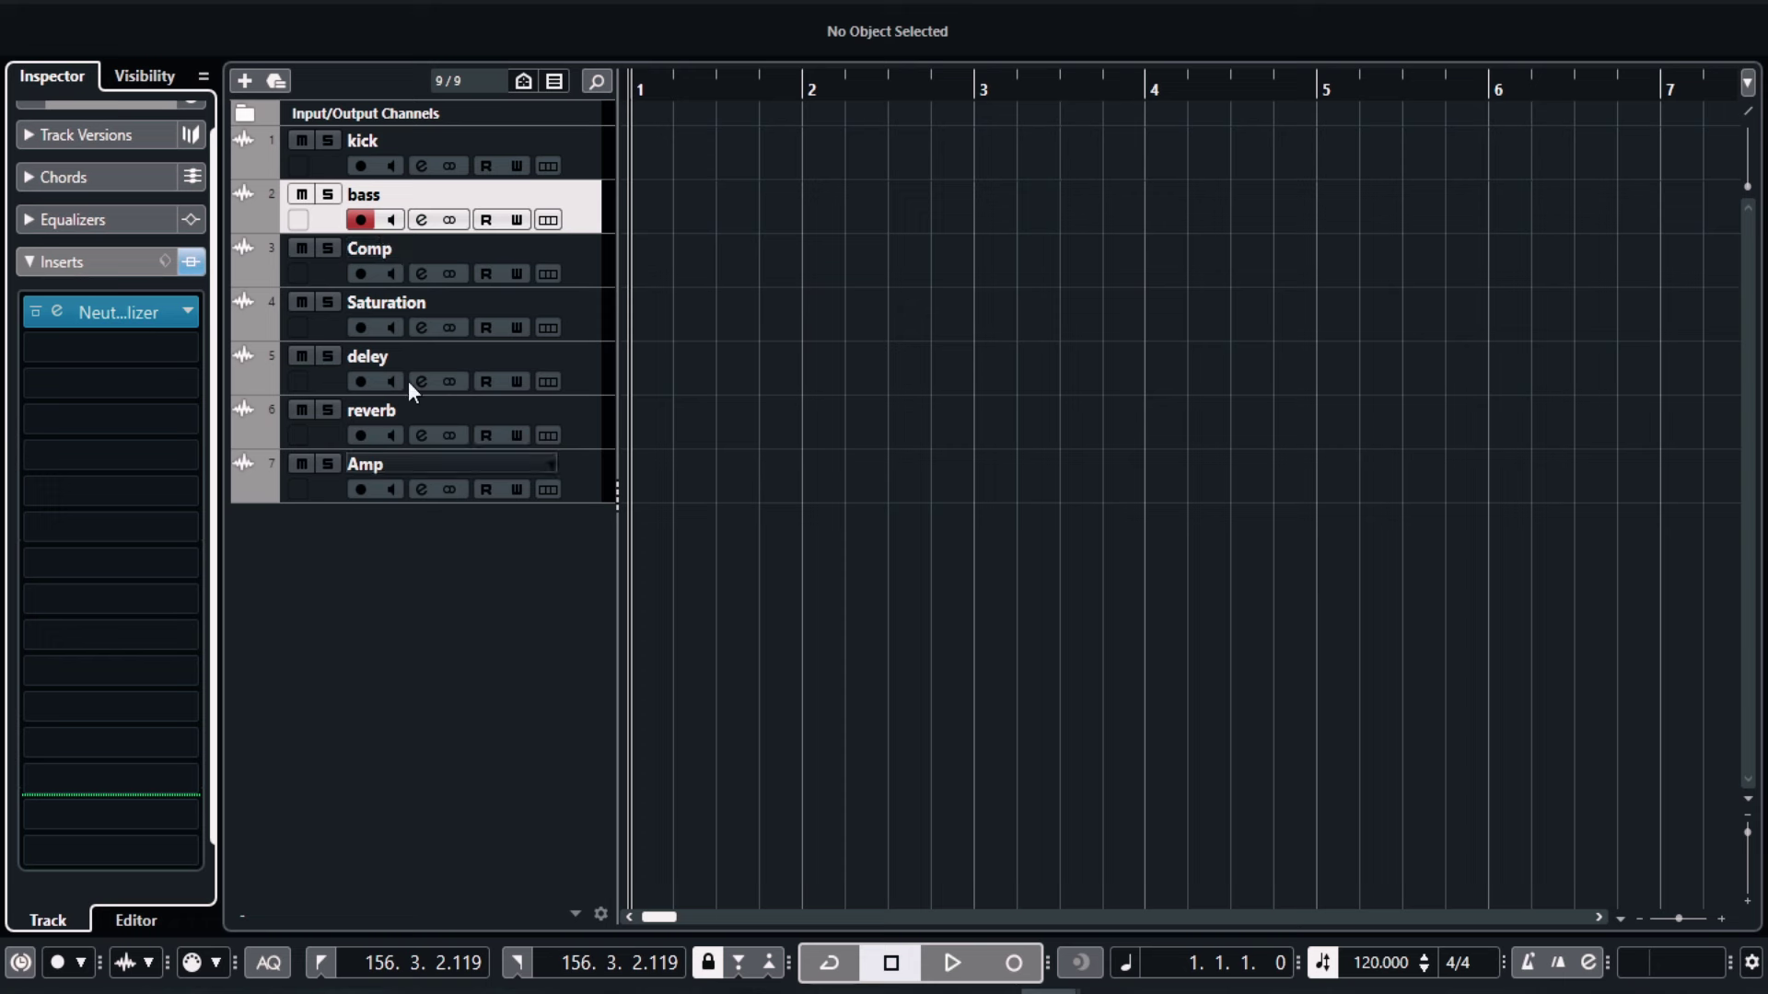
left_click(584, 169)
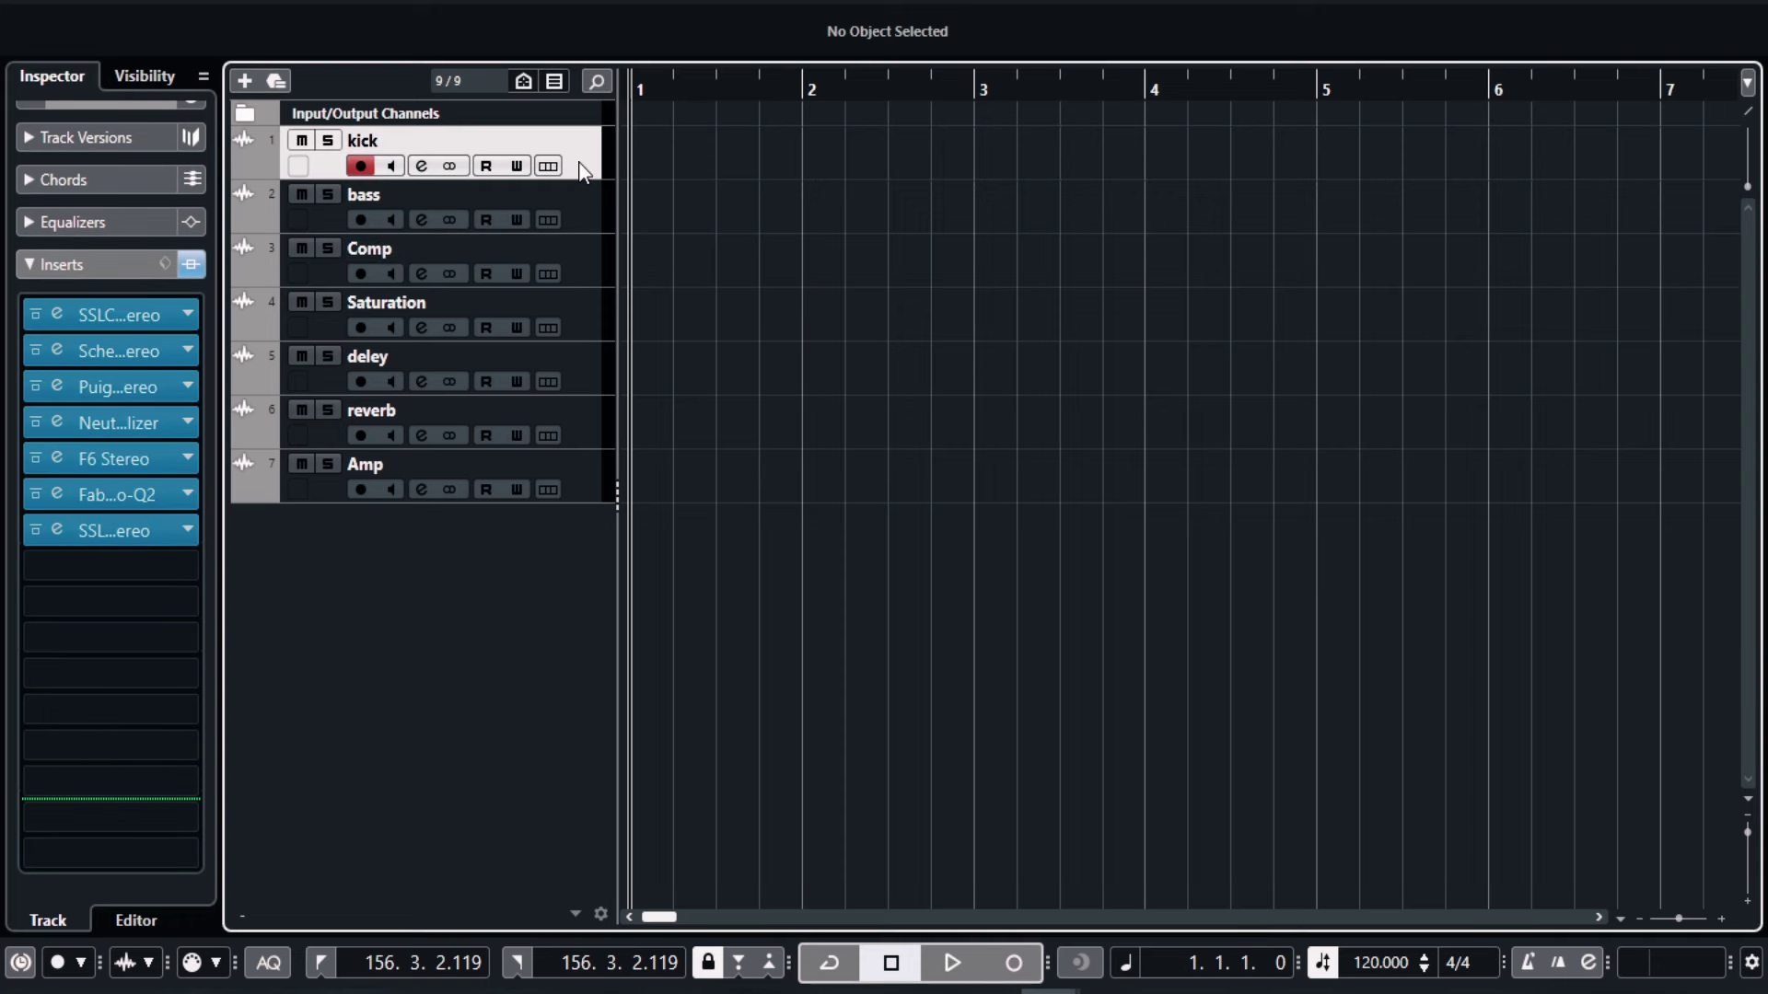
left_click(555, 198)
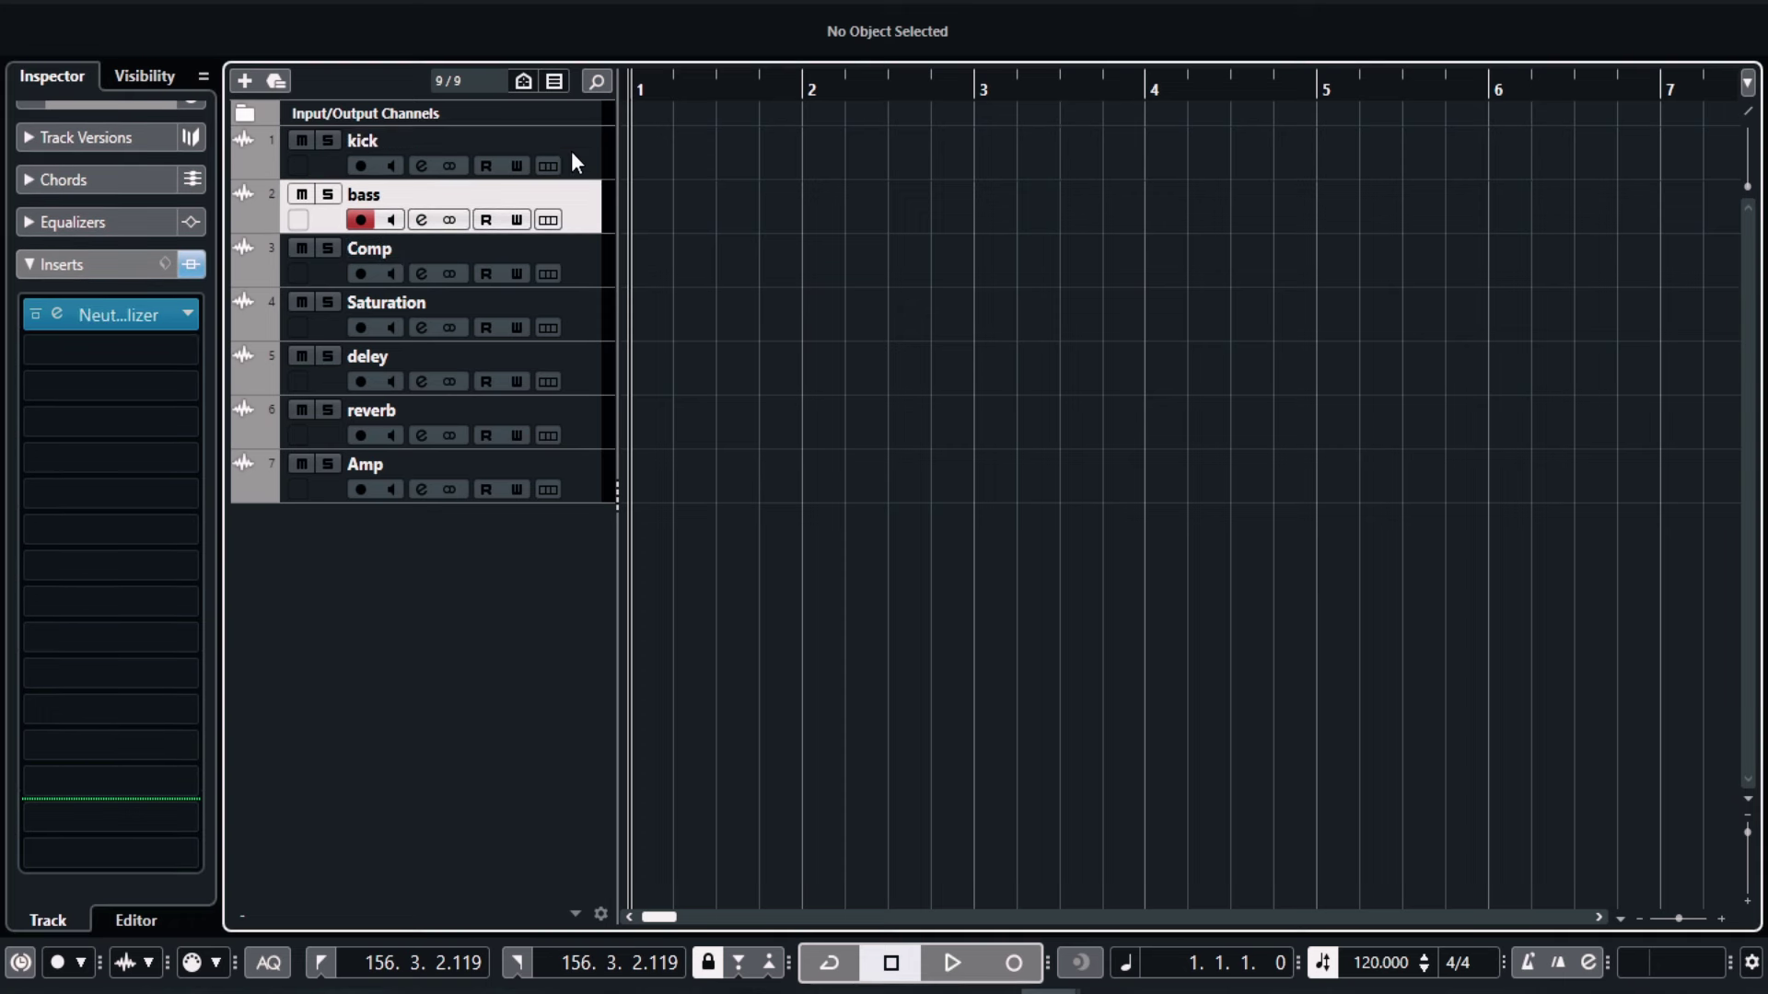
left_click(571, 151)
left_click(569, 210)
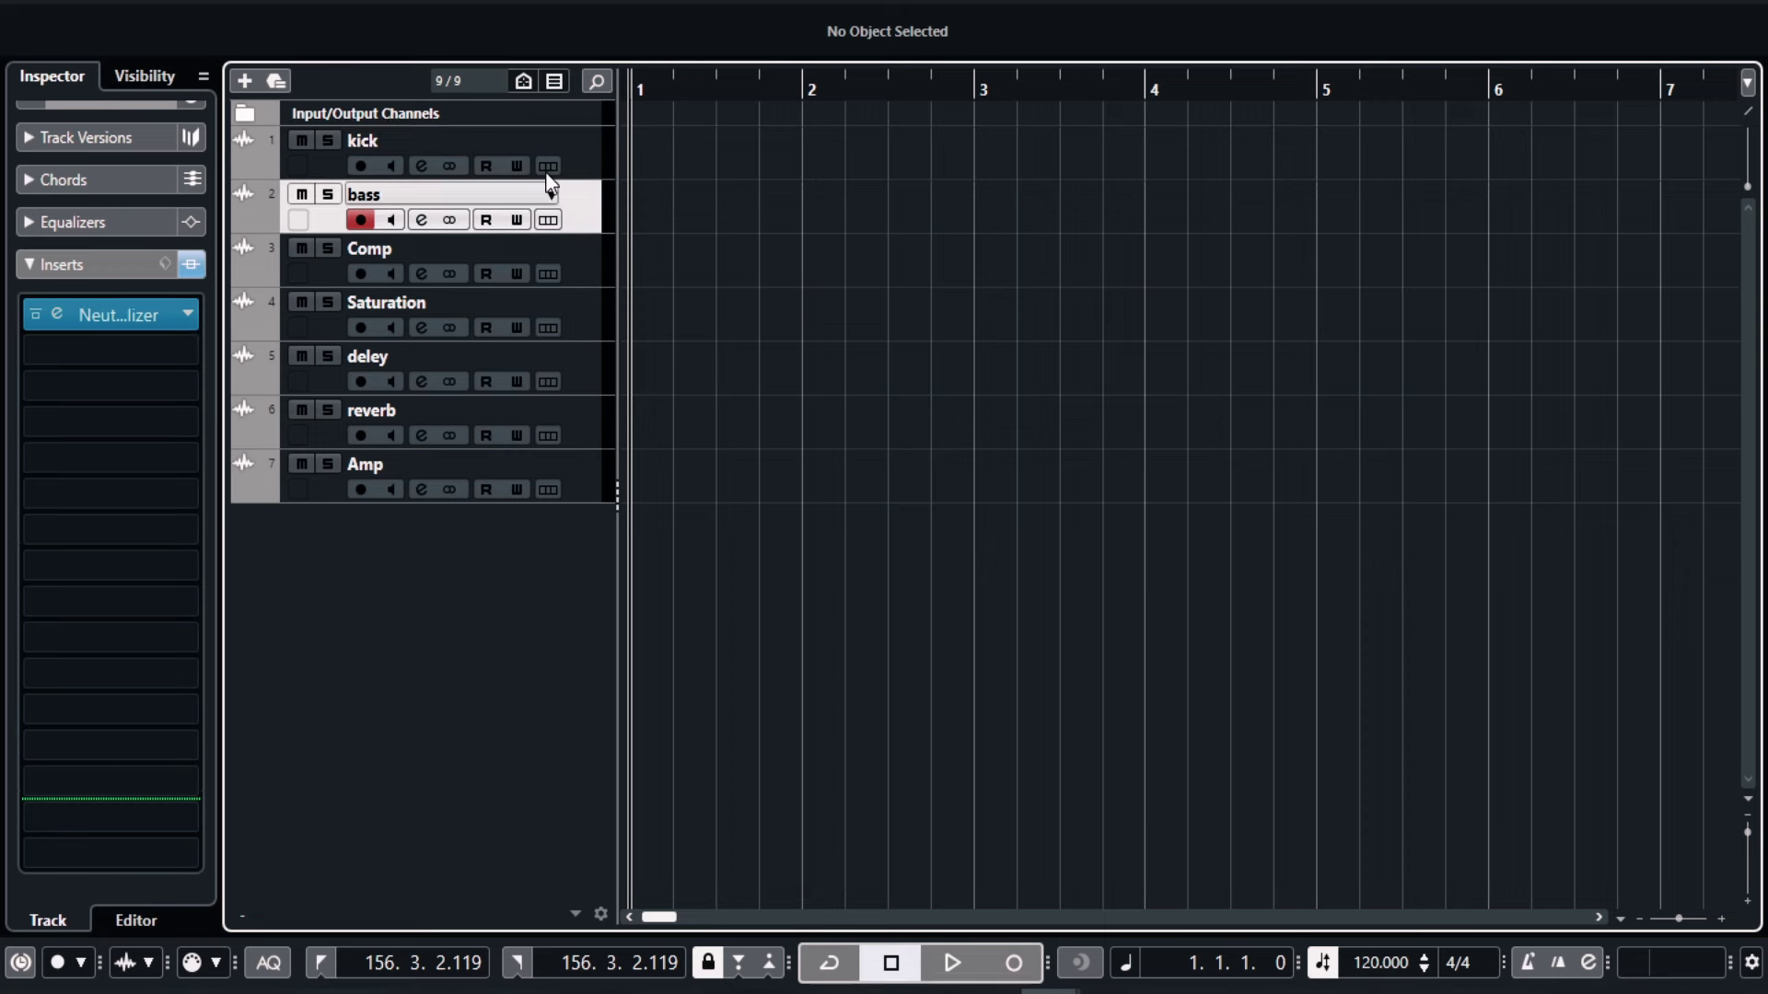
Open Neutron 2 Equalizer from the bass track's first insert and turn on Masking.
left_click(118, 320)
left_click(114, 317)
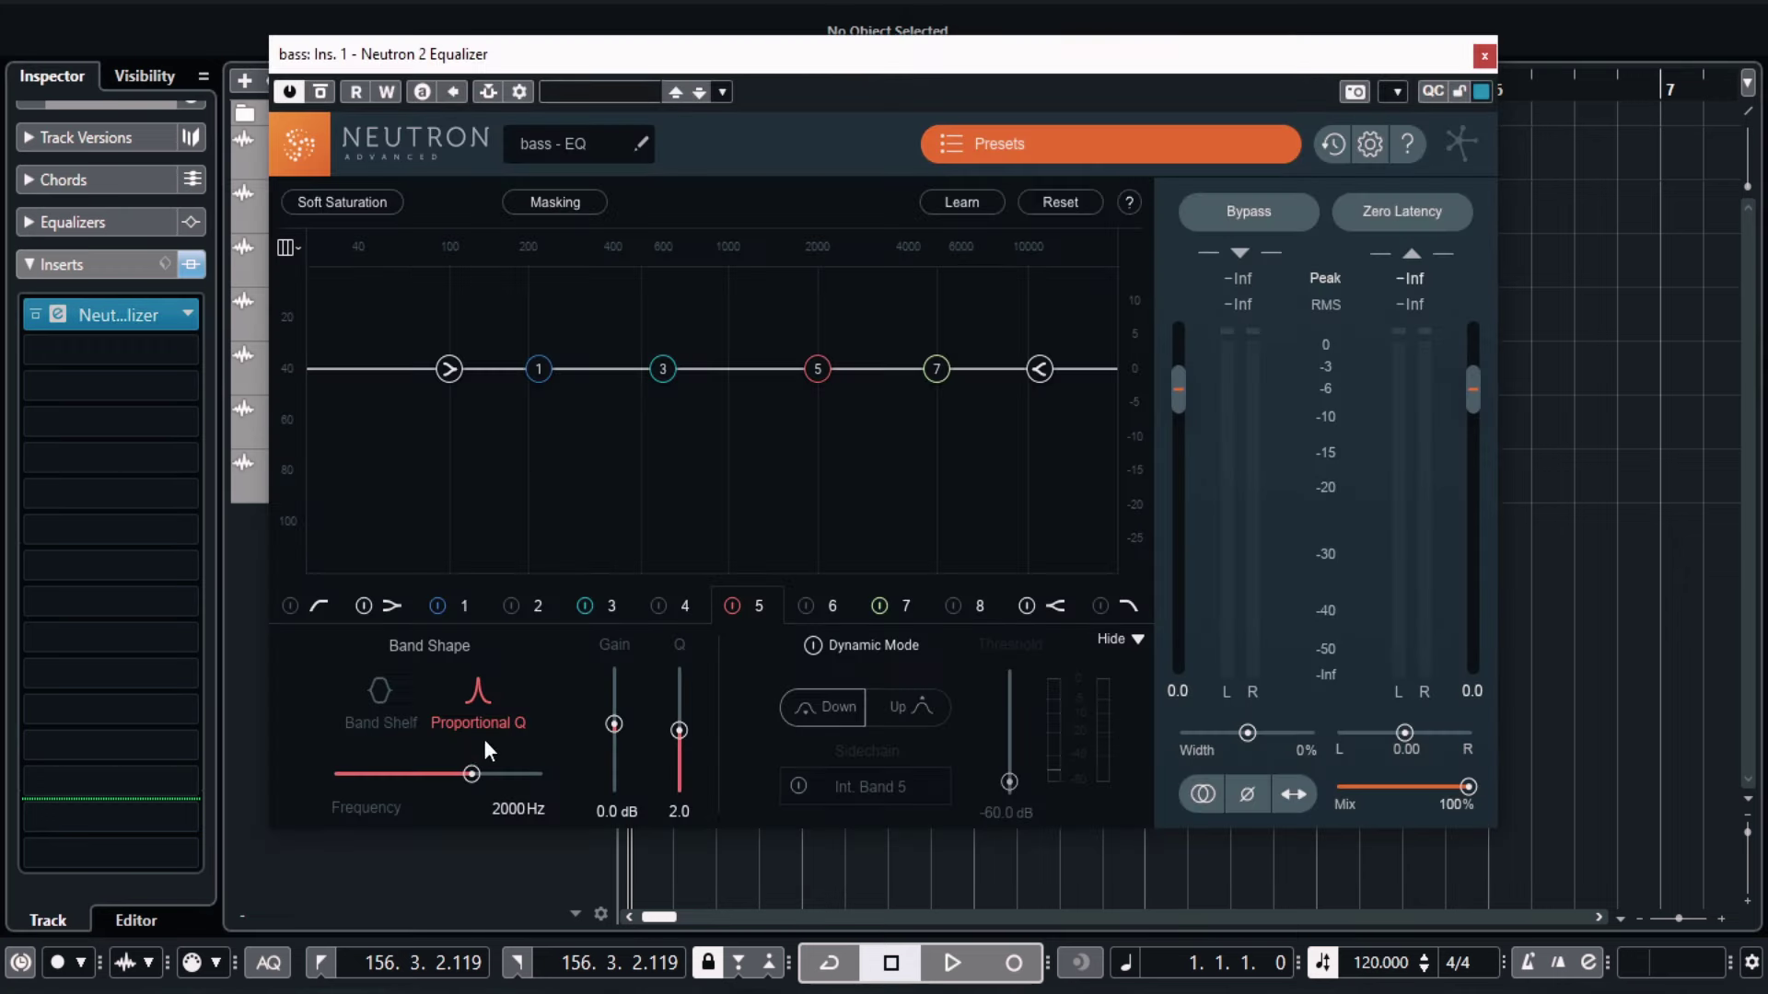
left_click(537, 207)
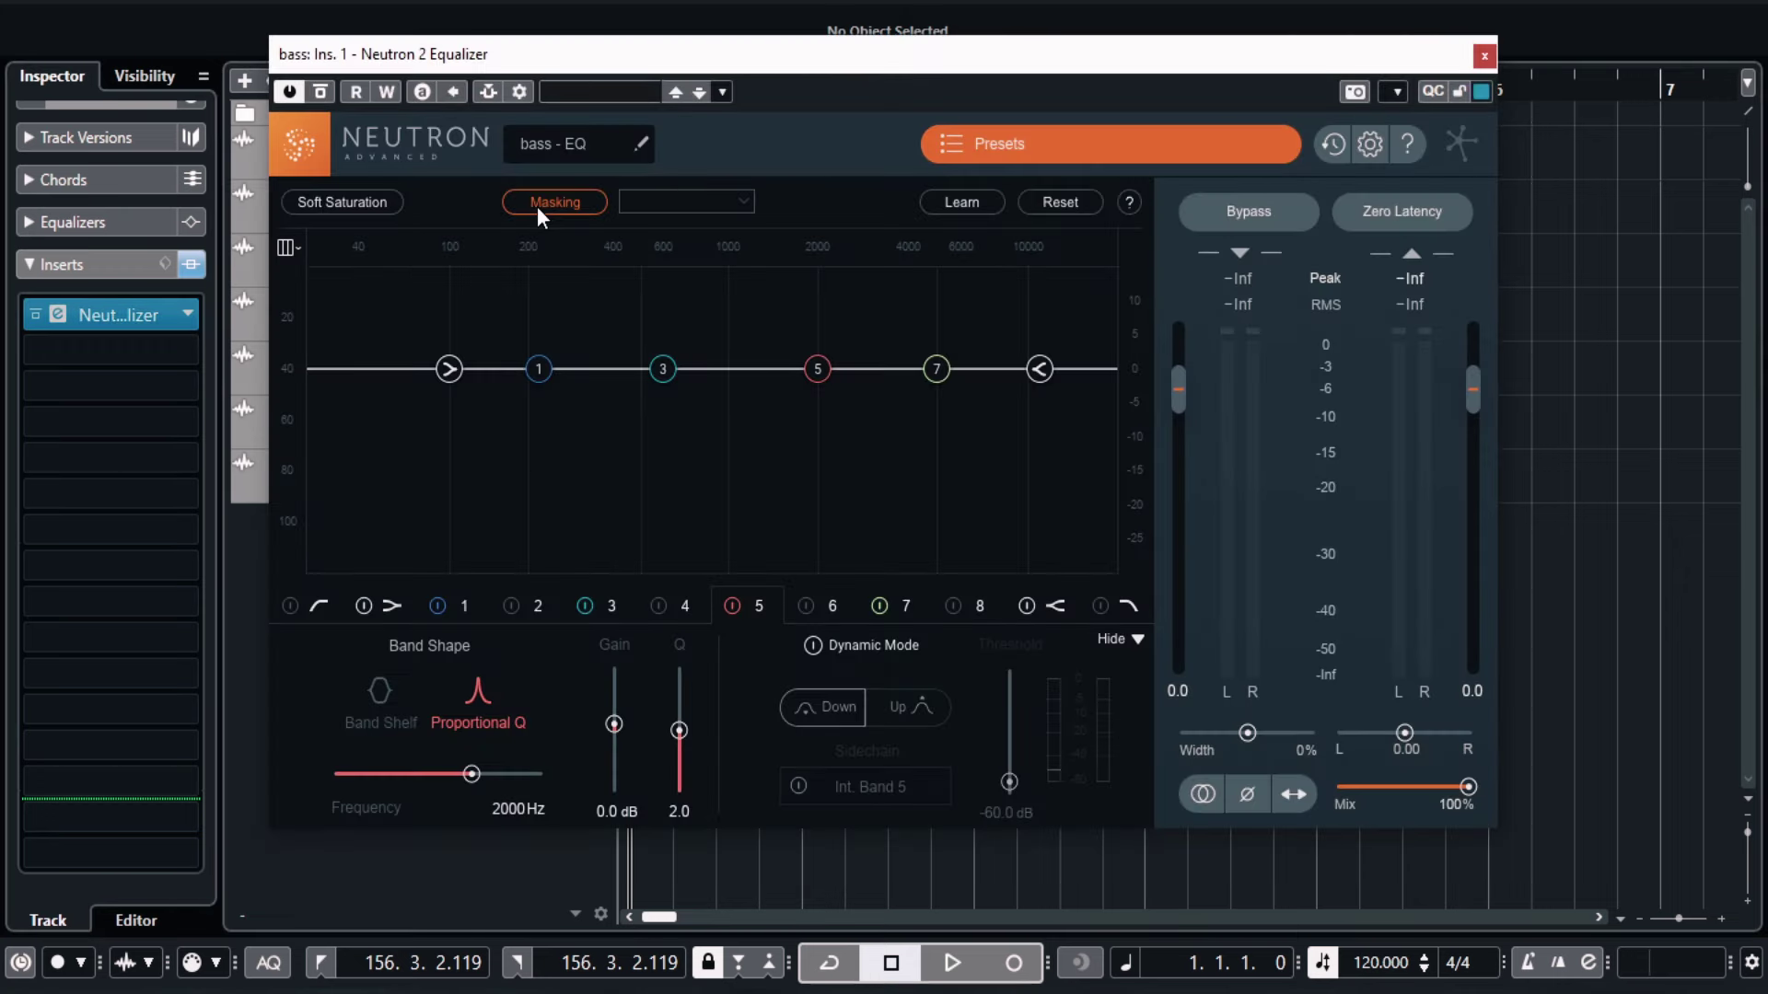
Reposition the Neutron window and choose kick - EQ as the masking comparison source.
left_click(676, 206)
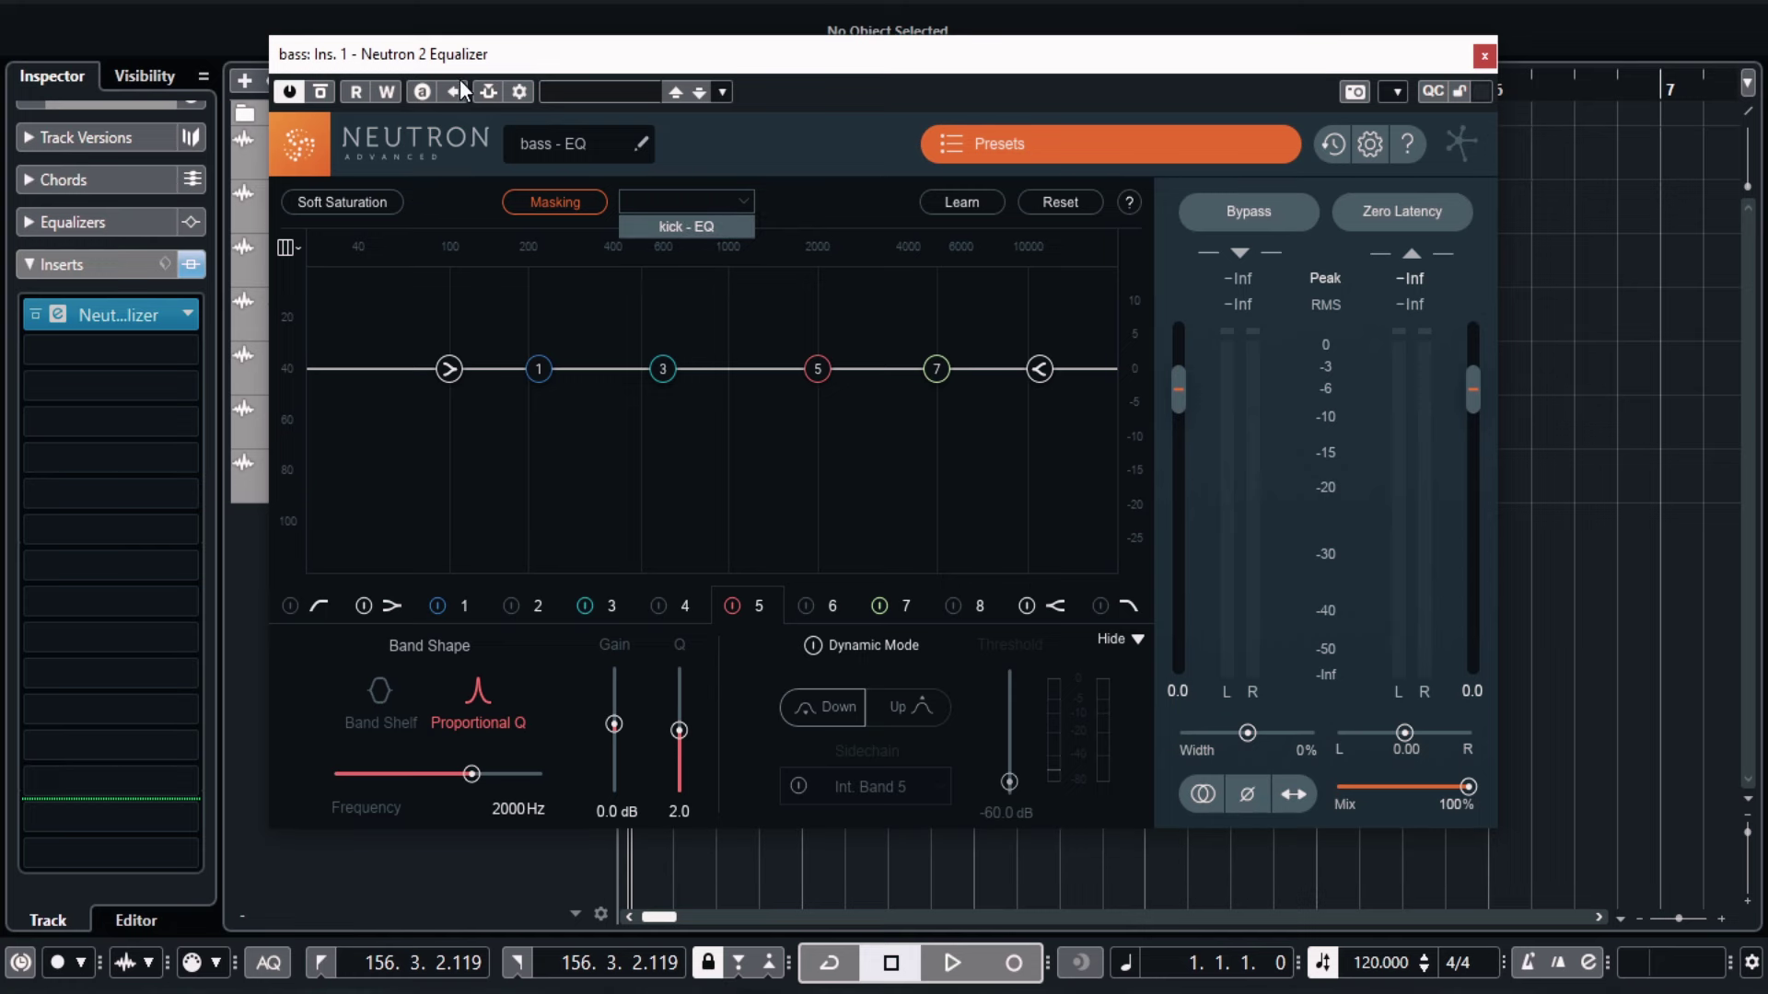
left_click_drag(468, 55, 685, 107)
left_click(810, 249)
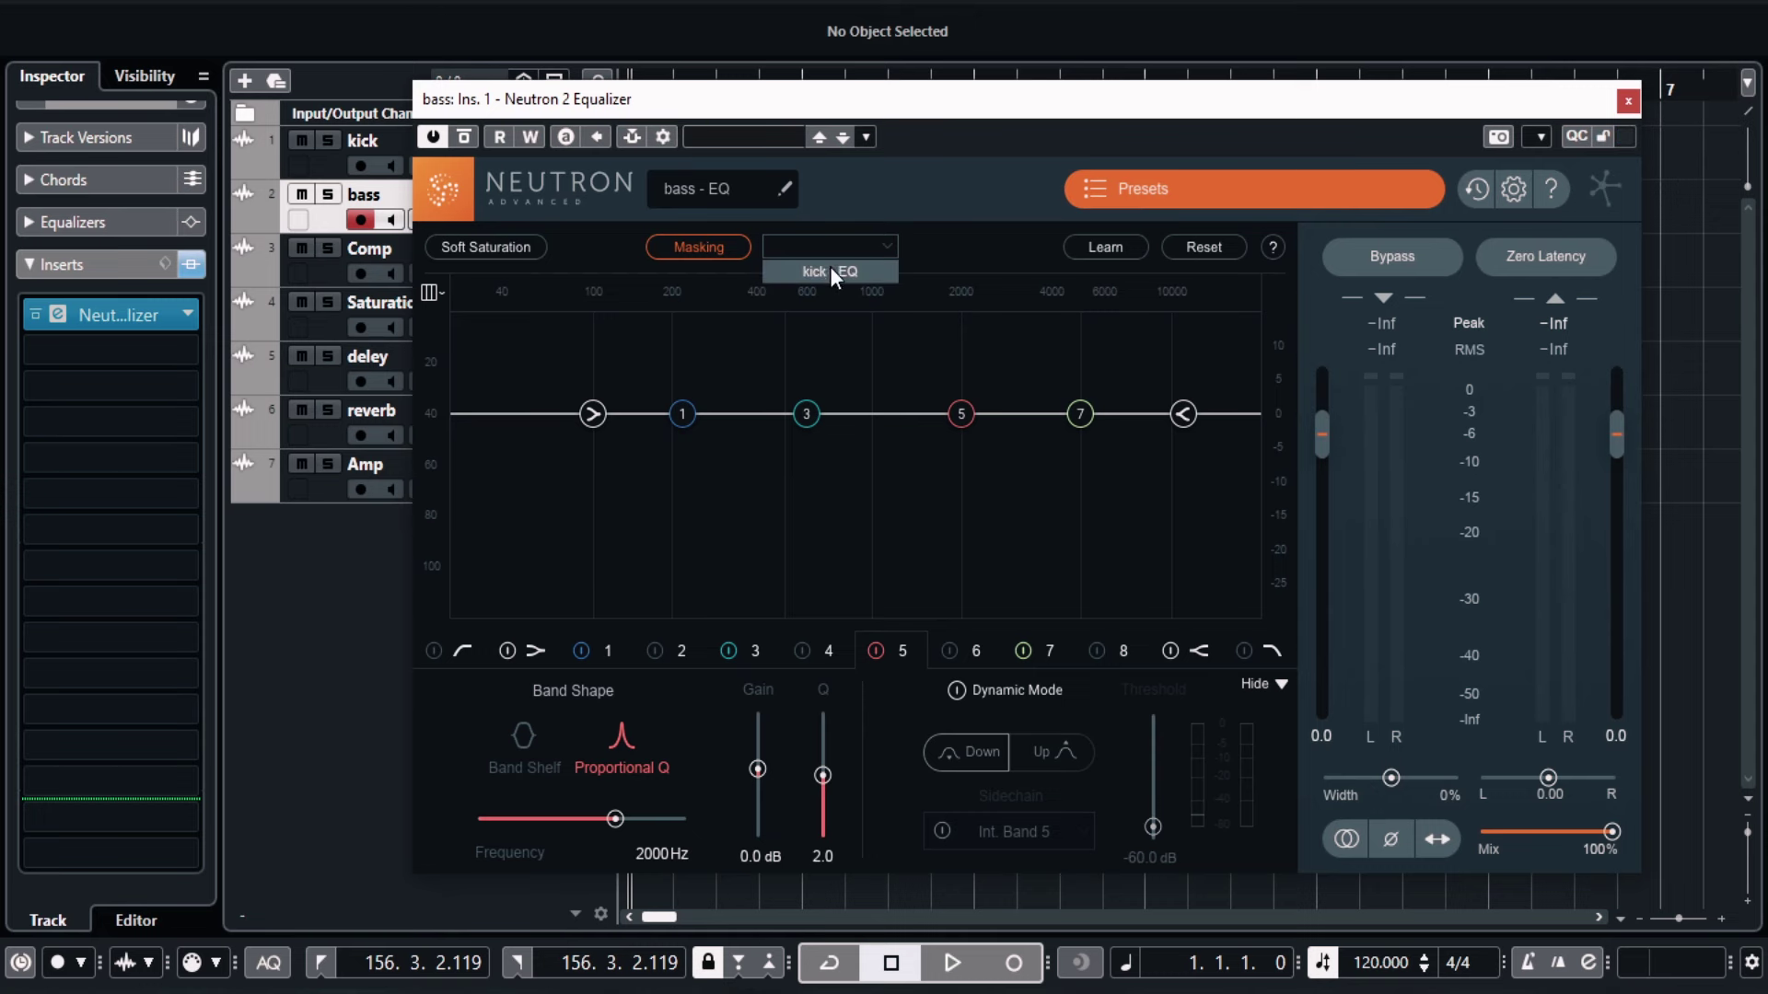
left_click(830, 272)
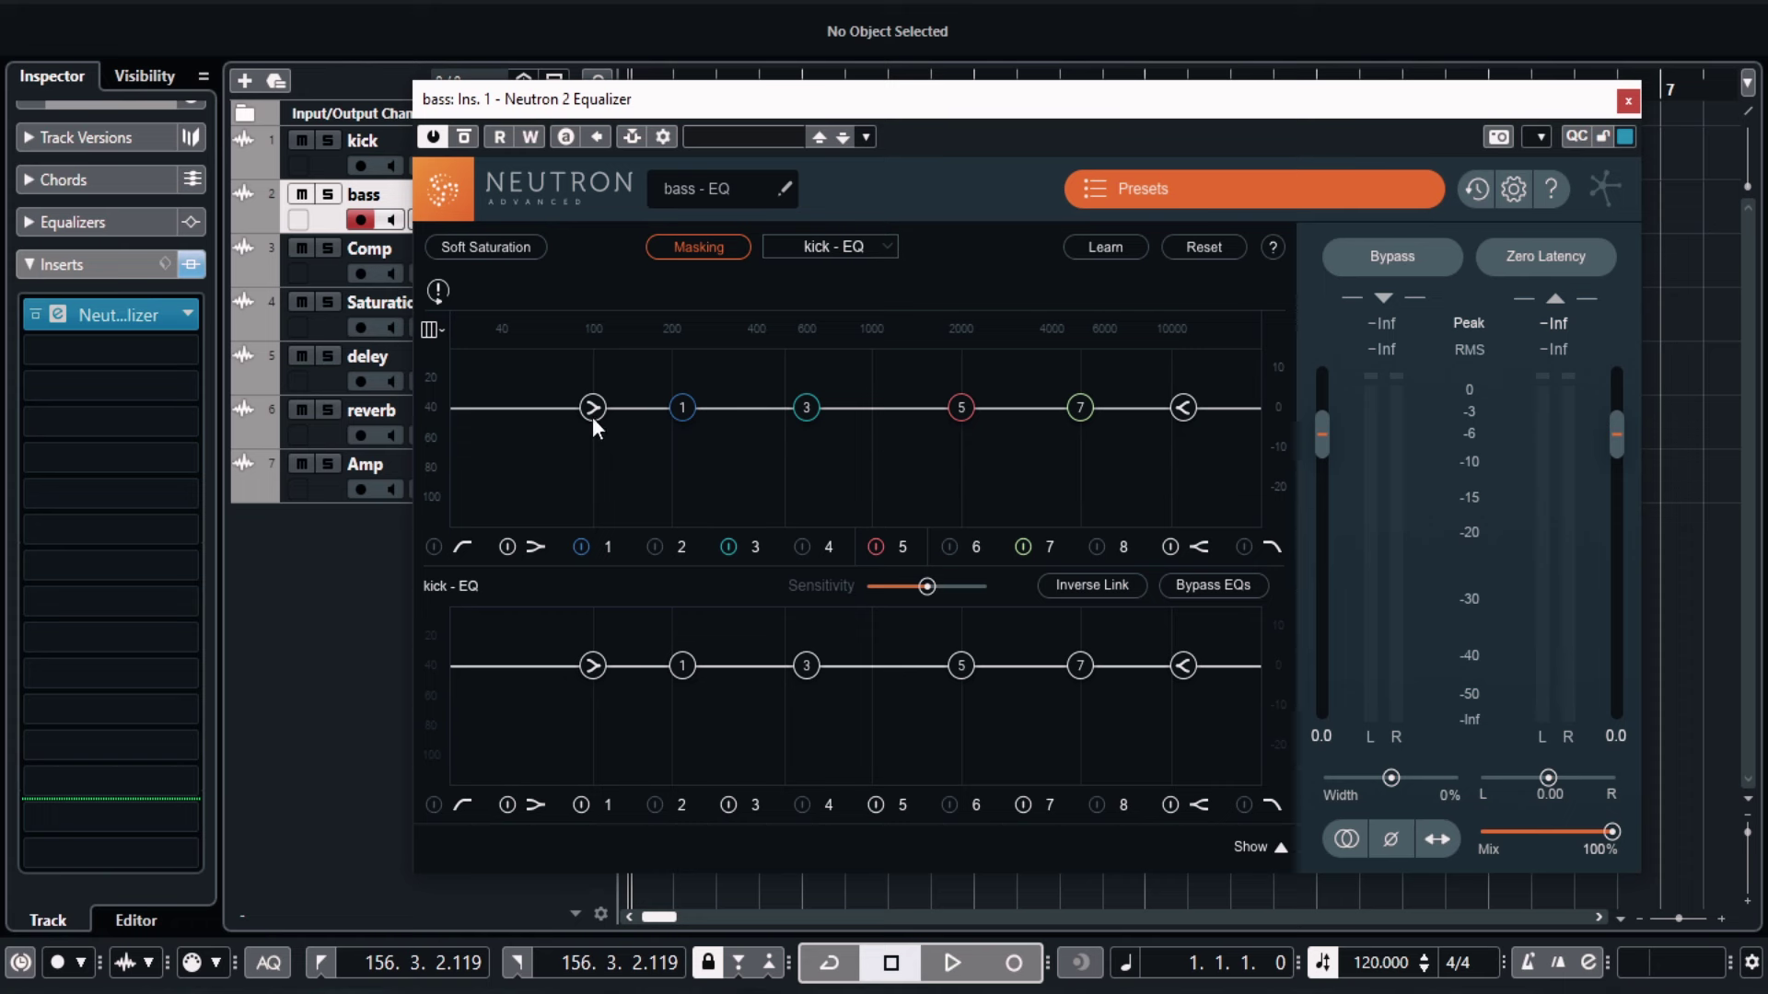
Cut band 1 on the kick - EQ curve around 200 Hz, and close the Neutron 2 Equalizer window.
left_click_drag(679, 664, 677, 693)
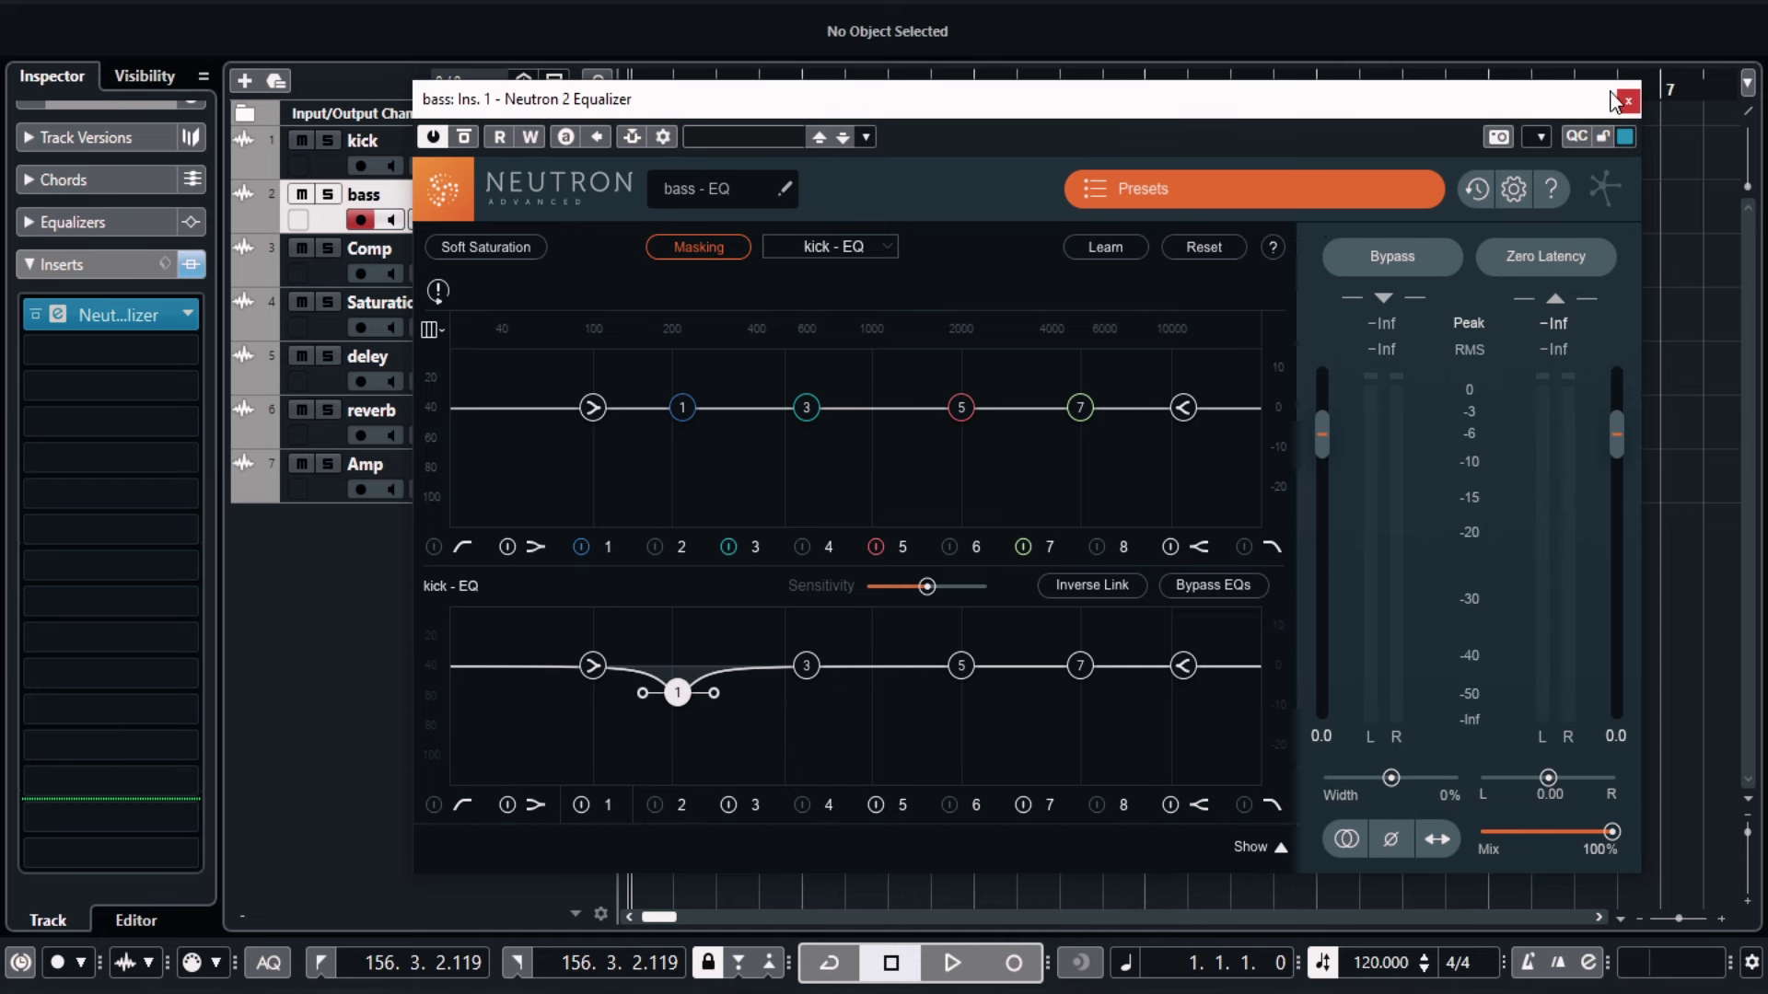
left_click(73, 264)
left_click(74, 263)
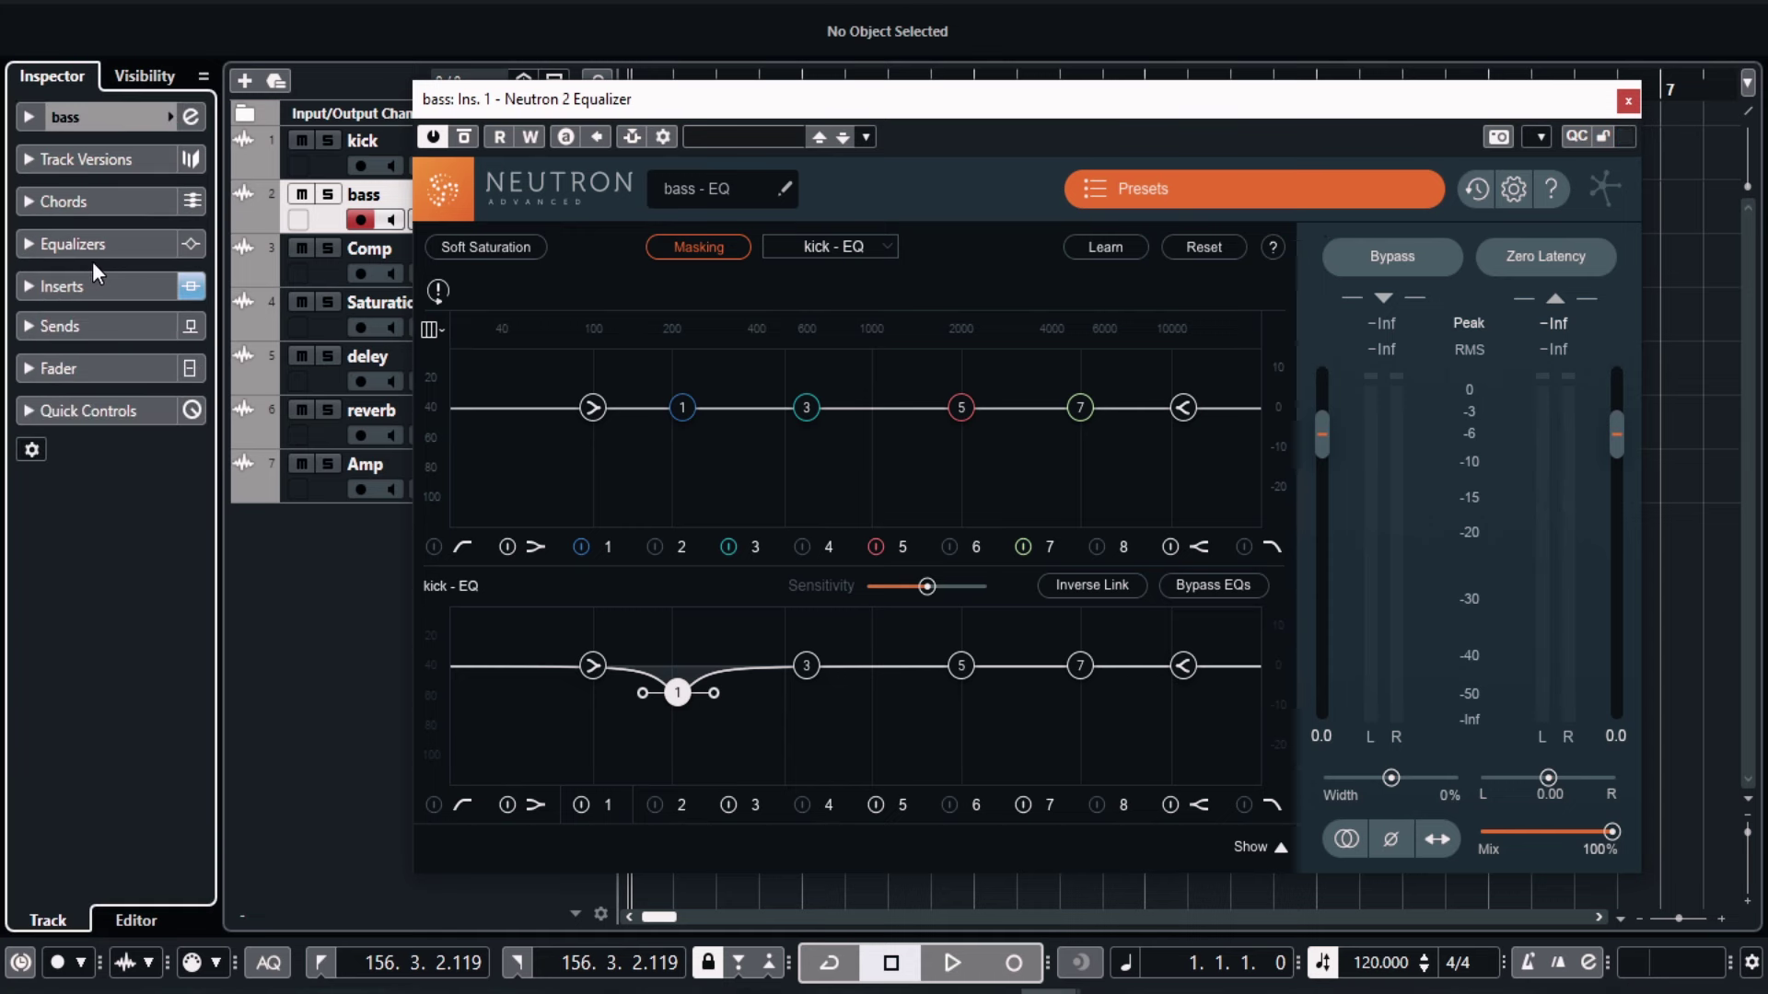
left_click(105, 116)
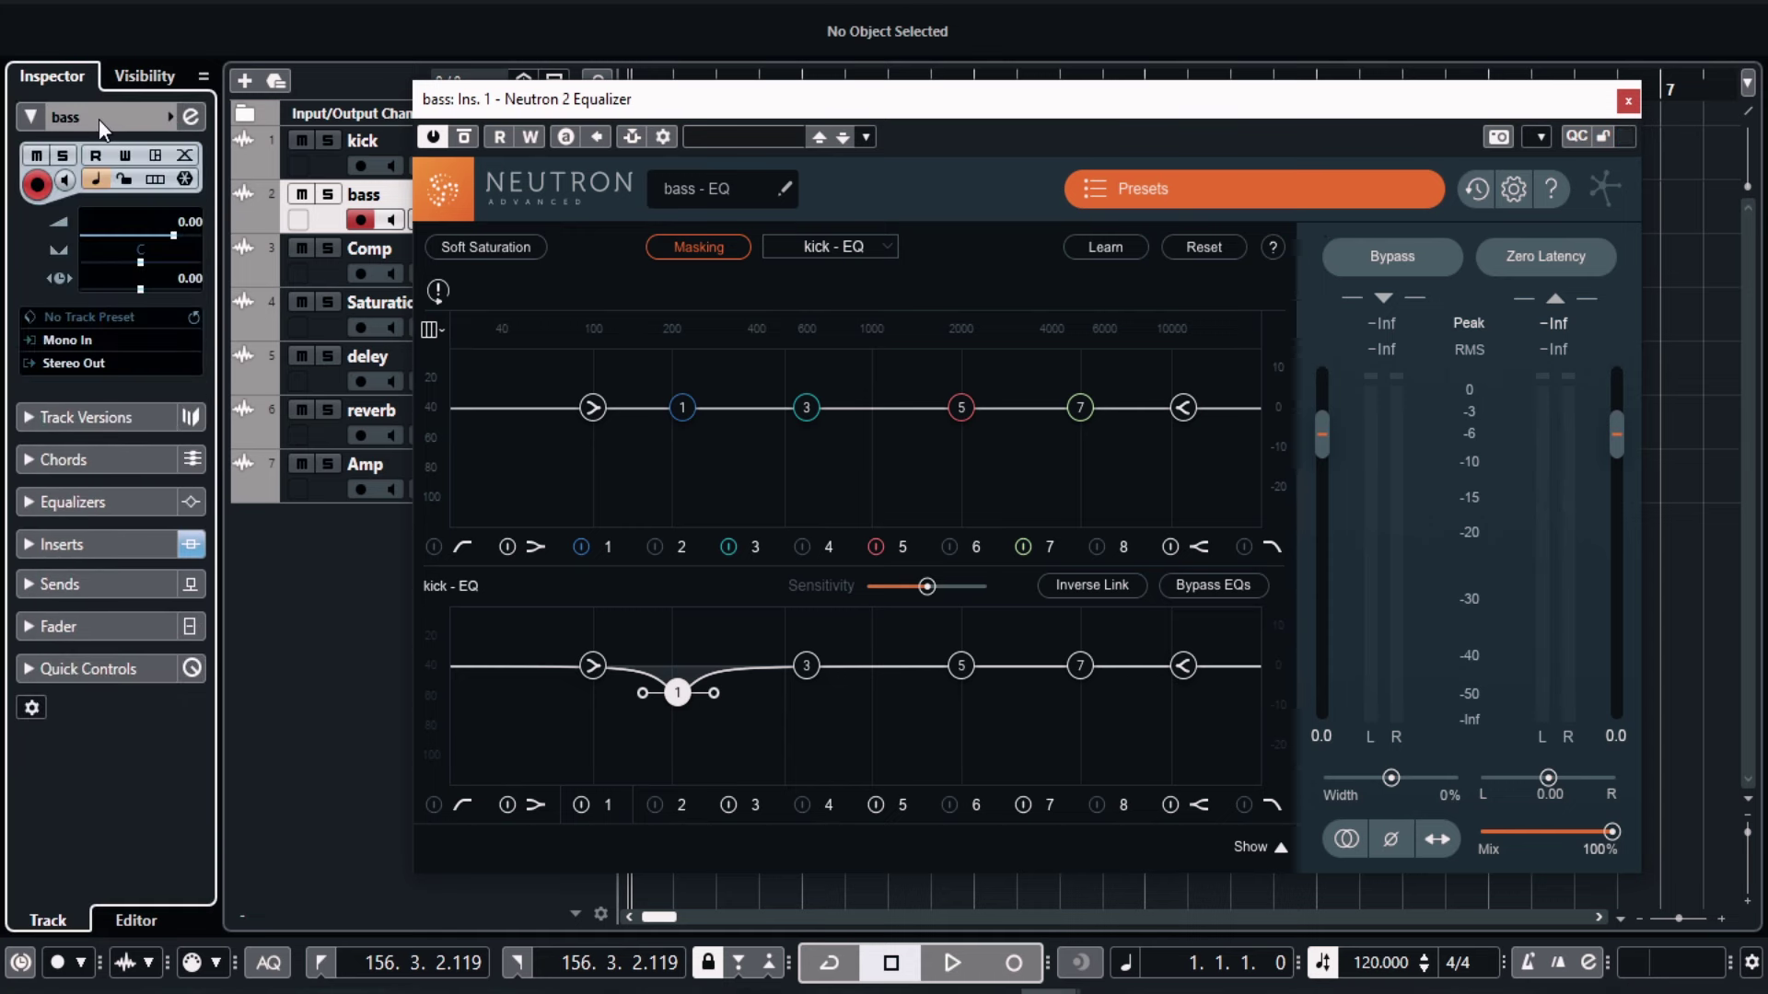
left_click(1627, 101)
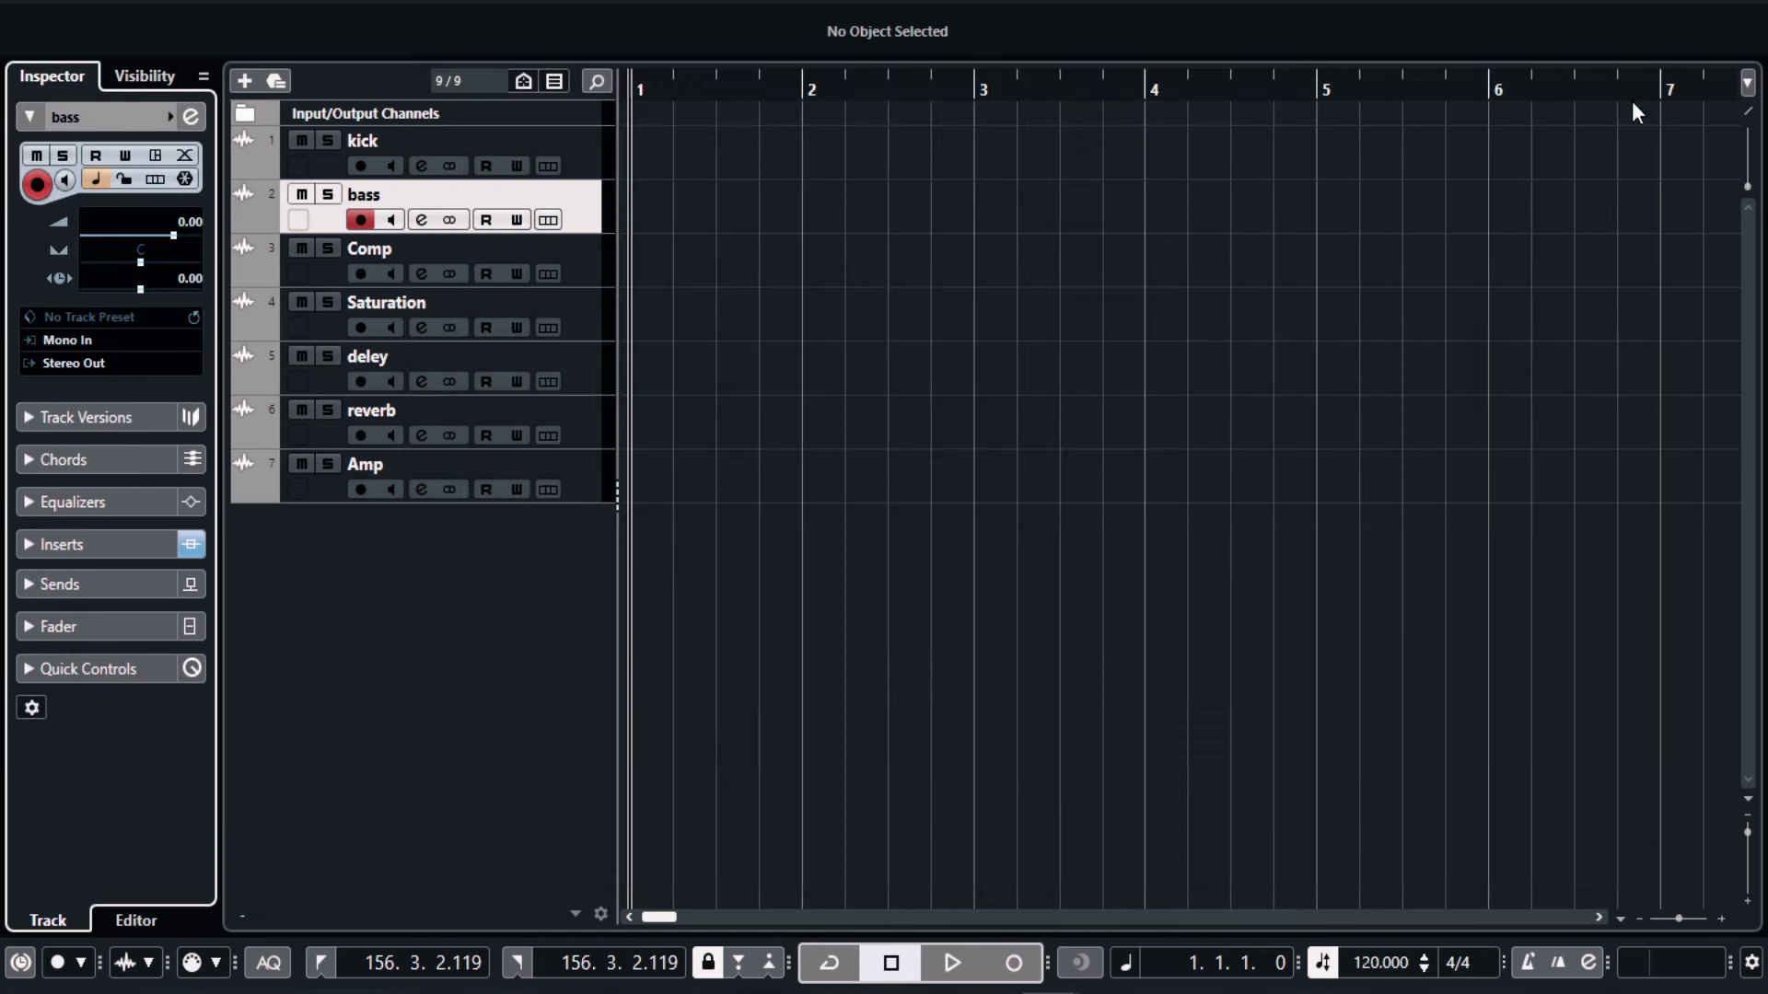
Remove the bass track from the project and rename the kick track to Equalizer.
right_click(577, 196)
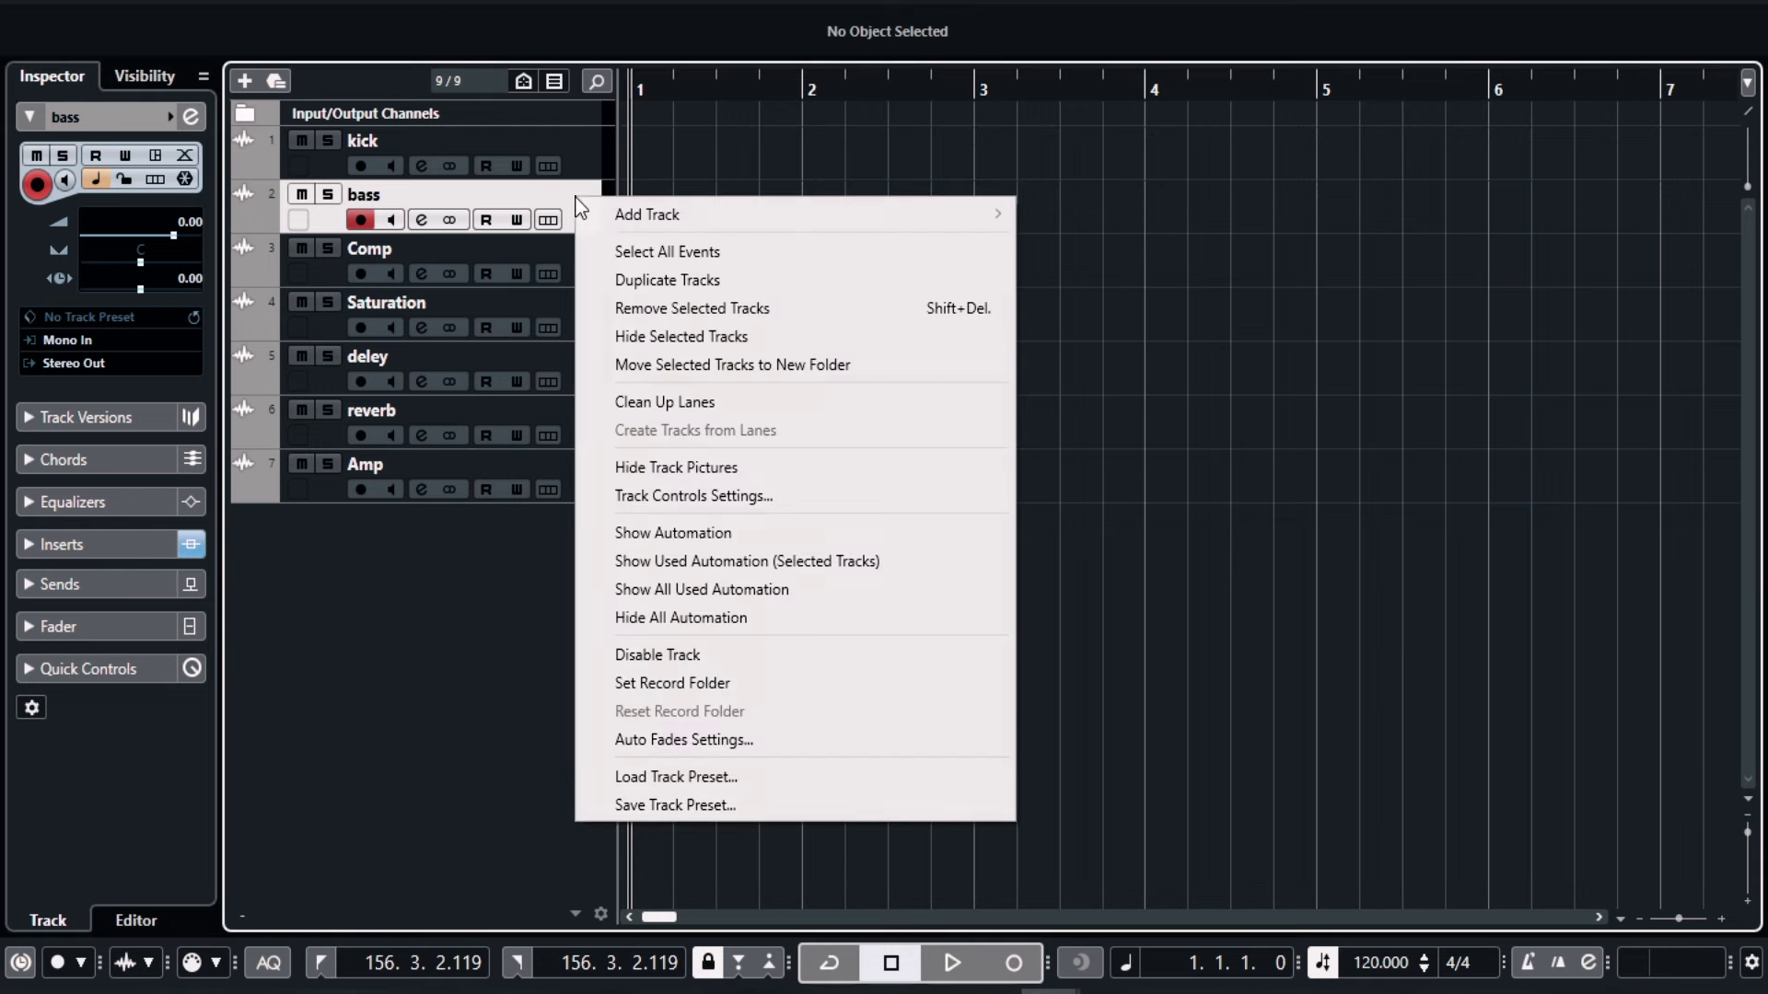
left_click(720, 308)
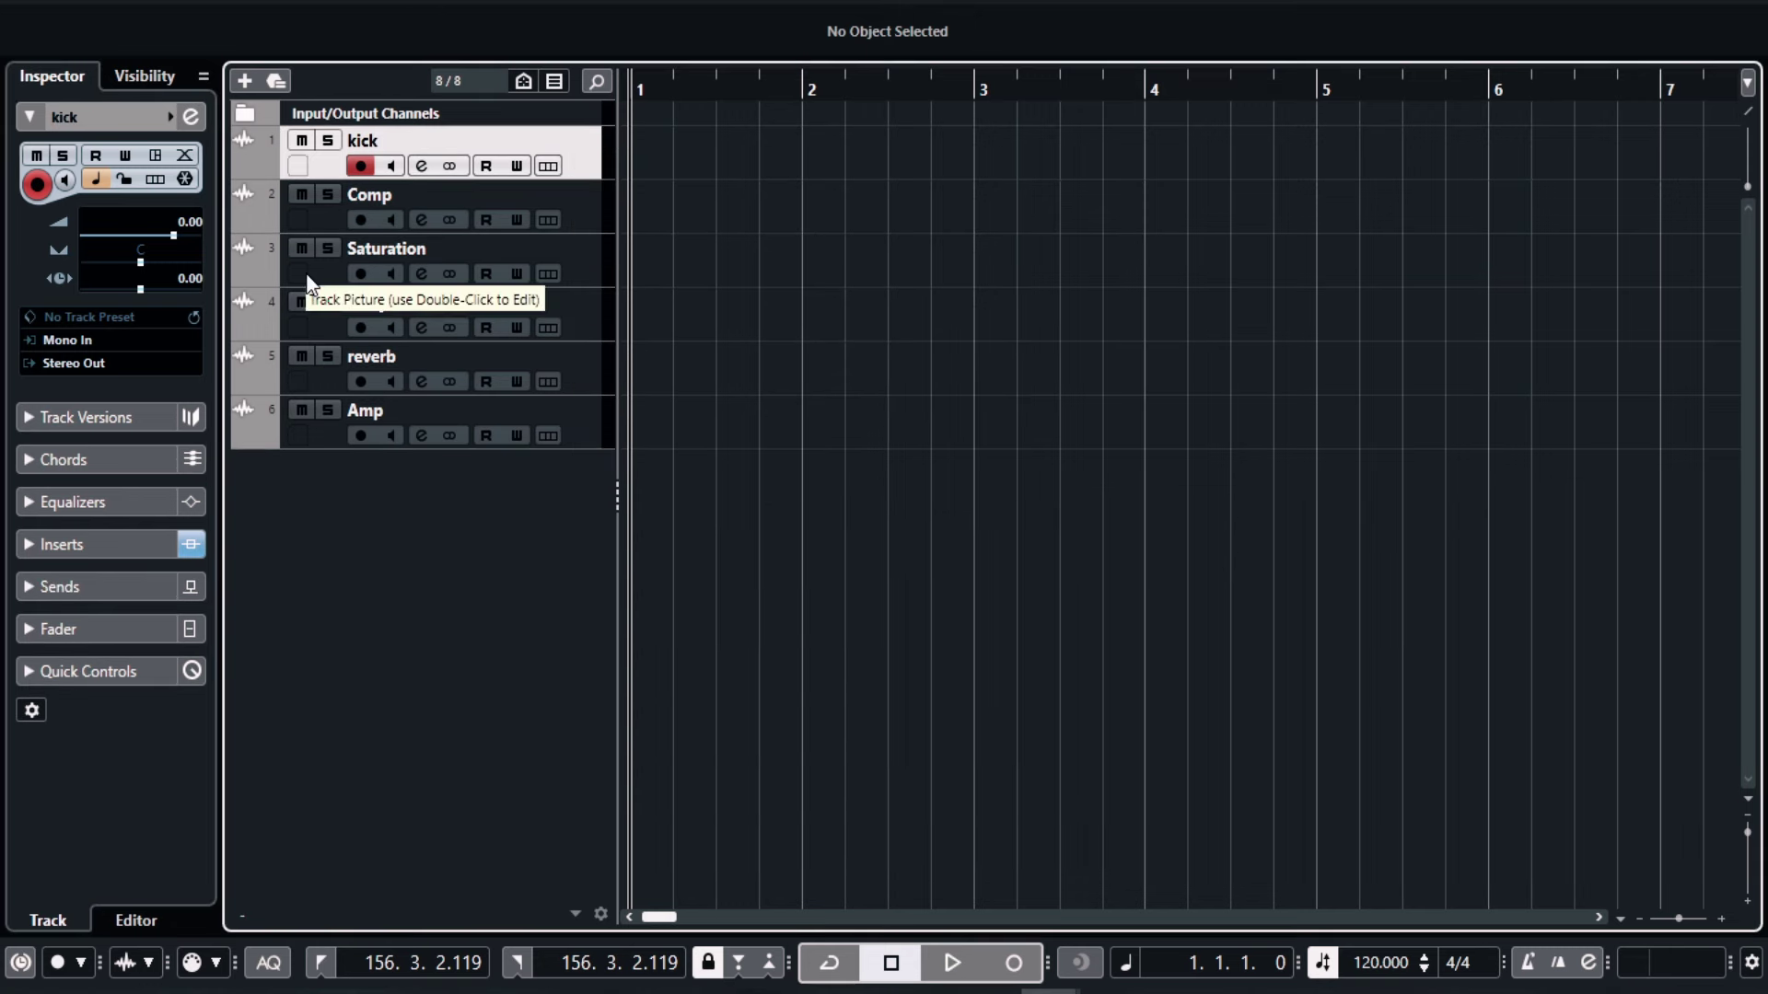
left_click(86, 543)
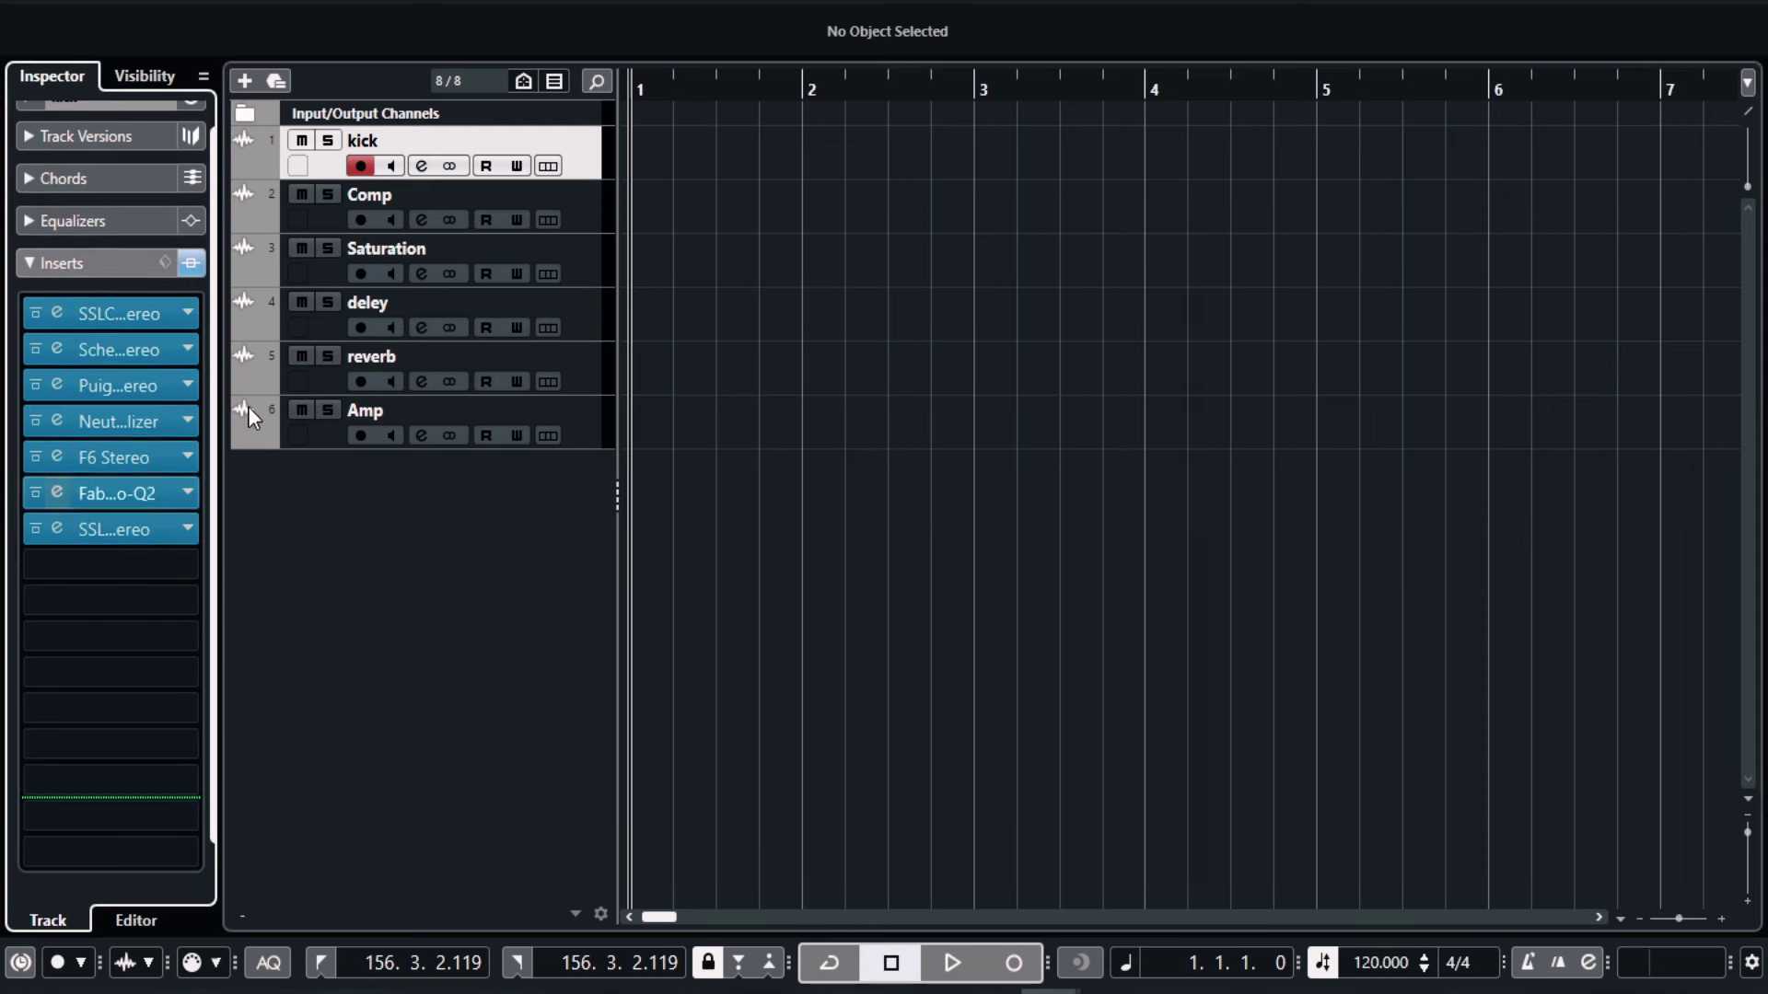
double_click(361, 139)
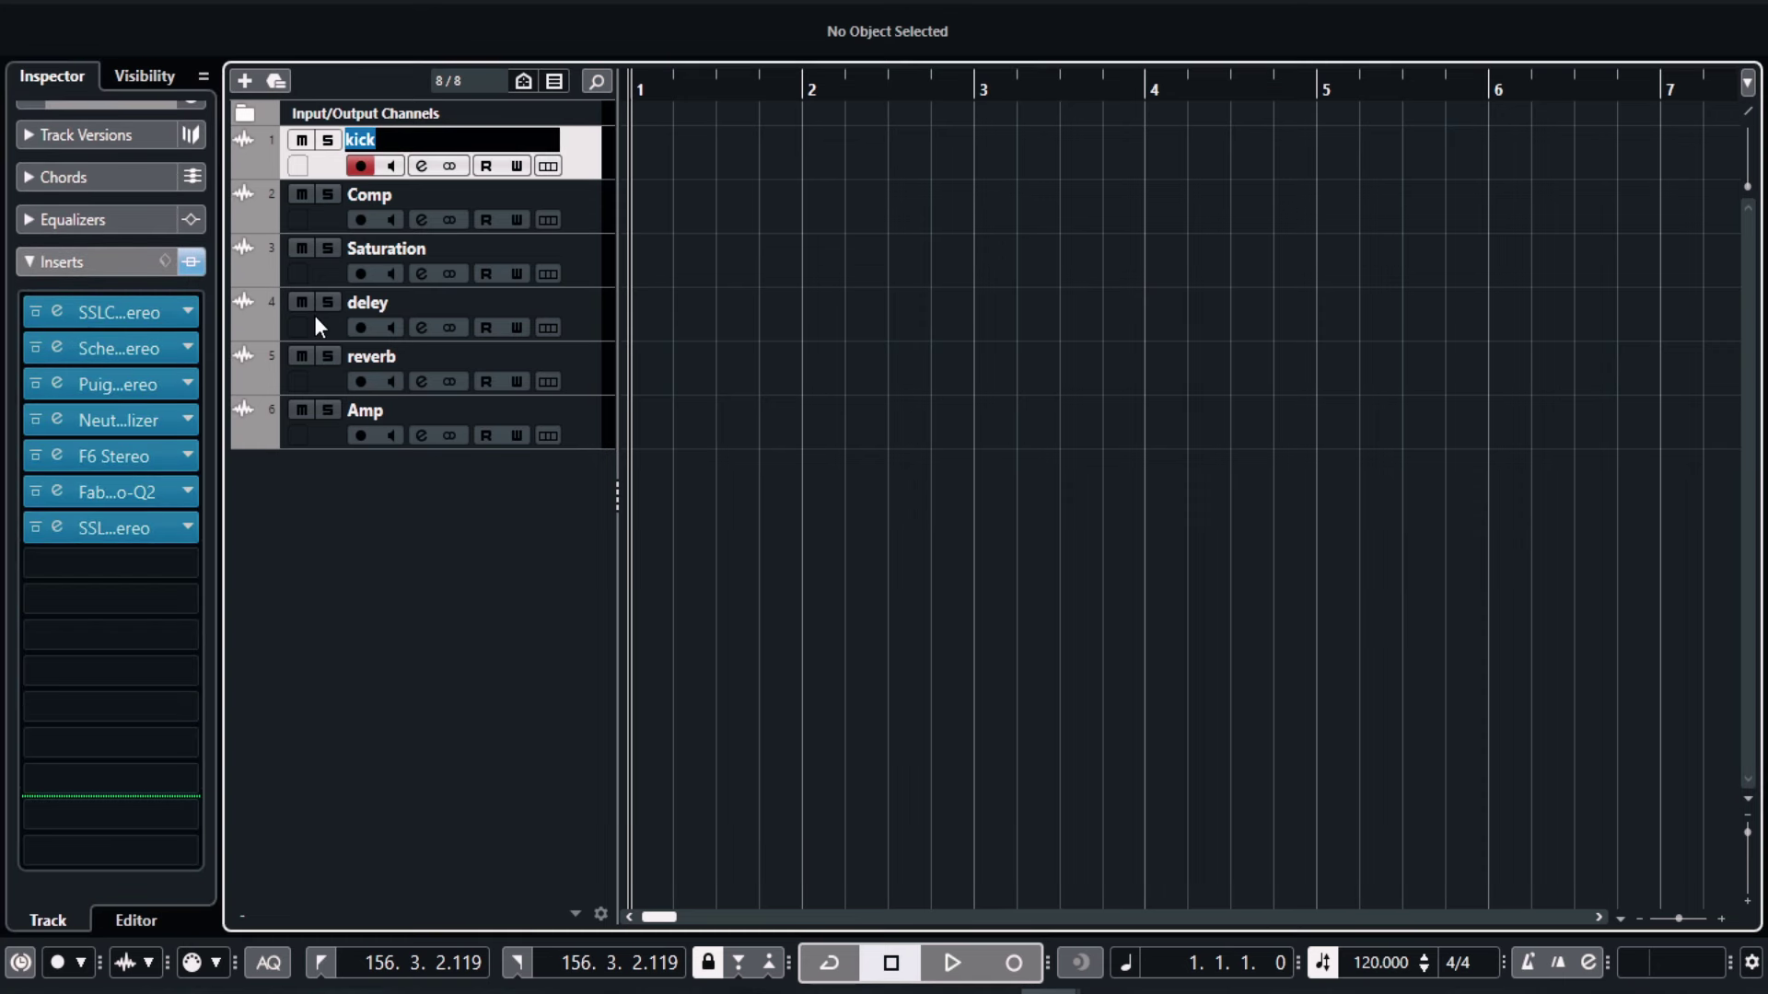
type("Equalizer")
key("Return")
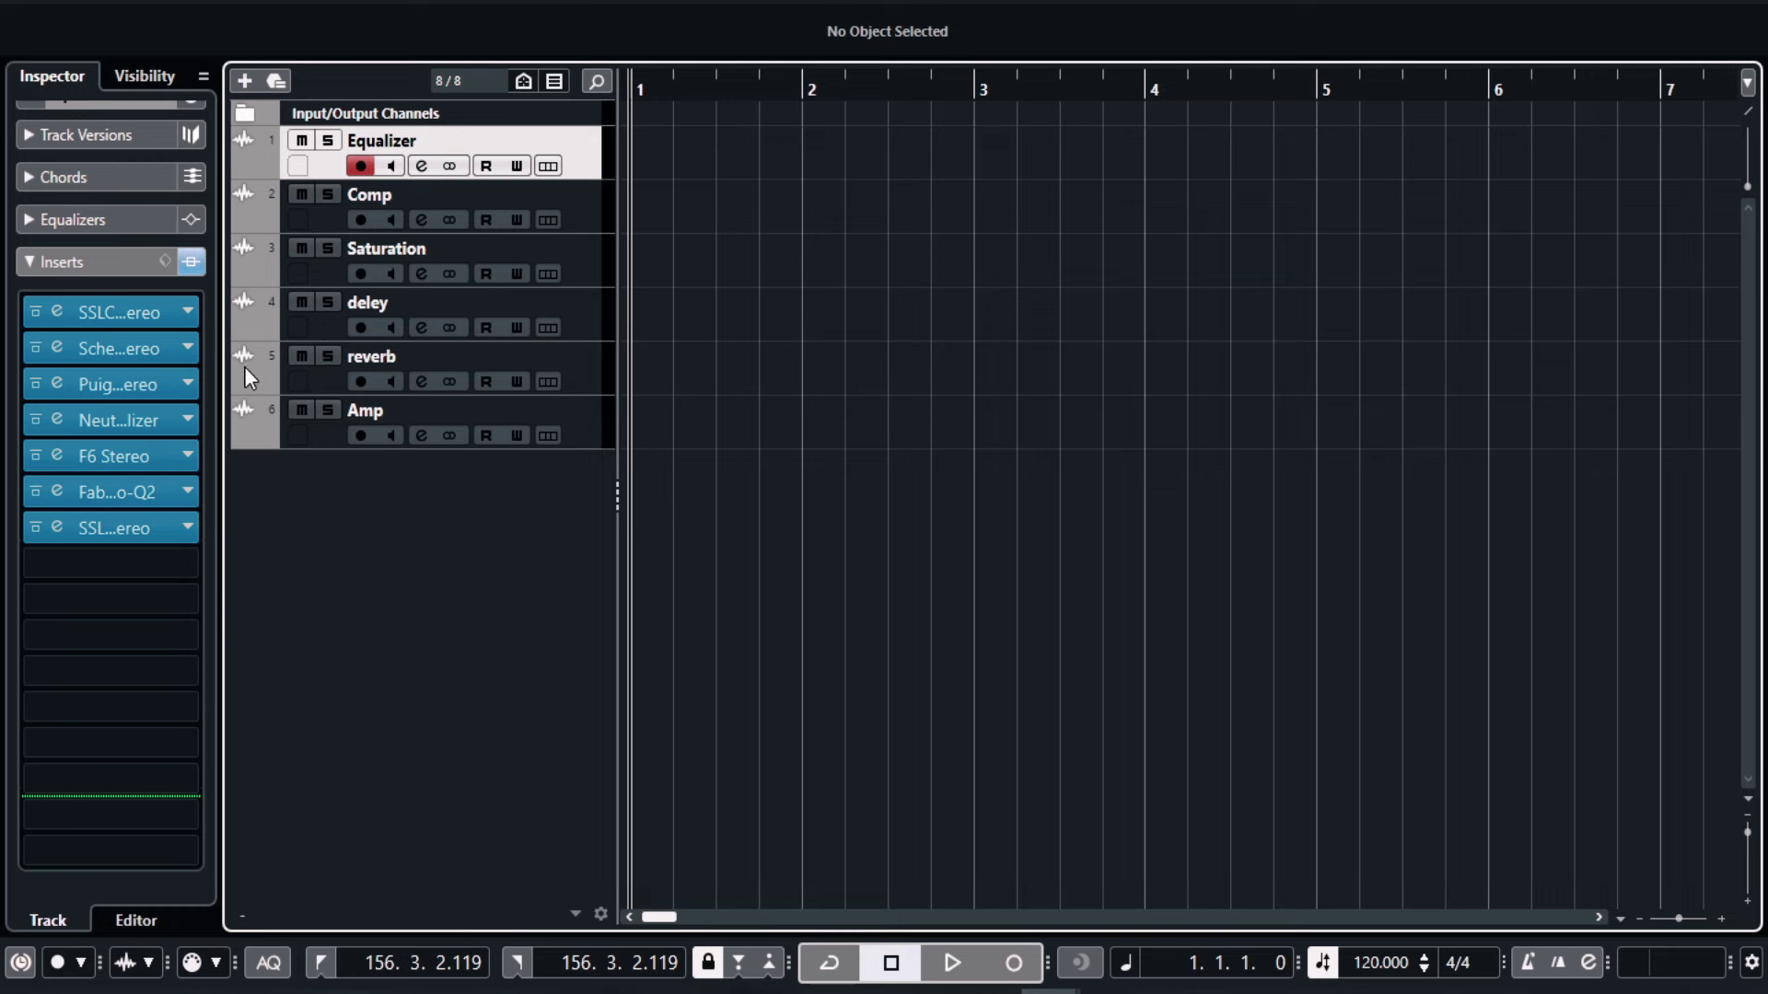
Open F6 Stereo from the Equalizer track's fifth insert and collapse the insert list.
left_click(129, 448)
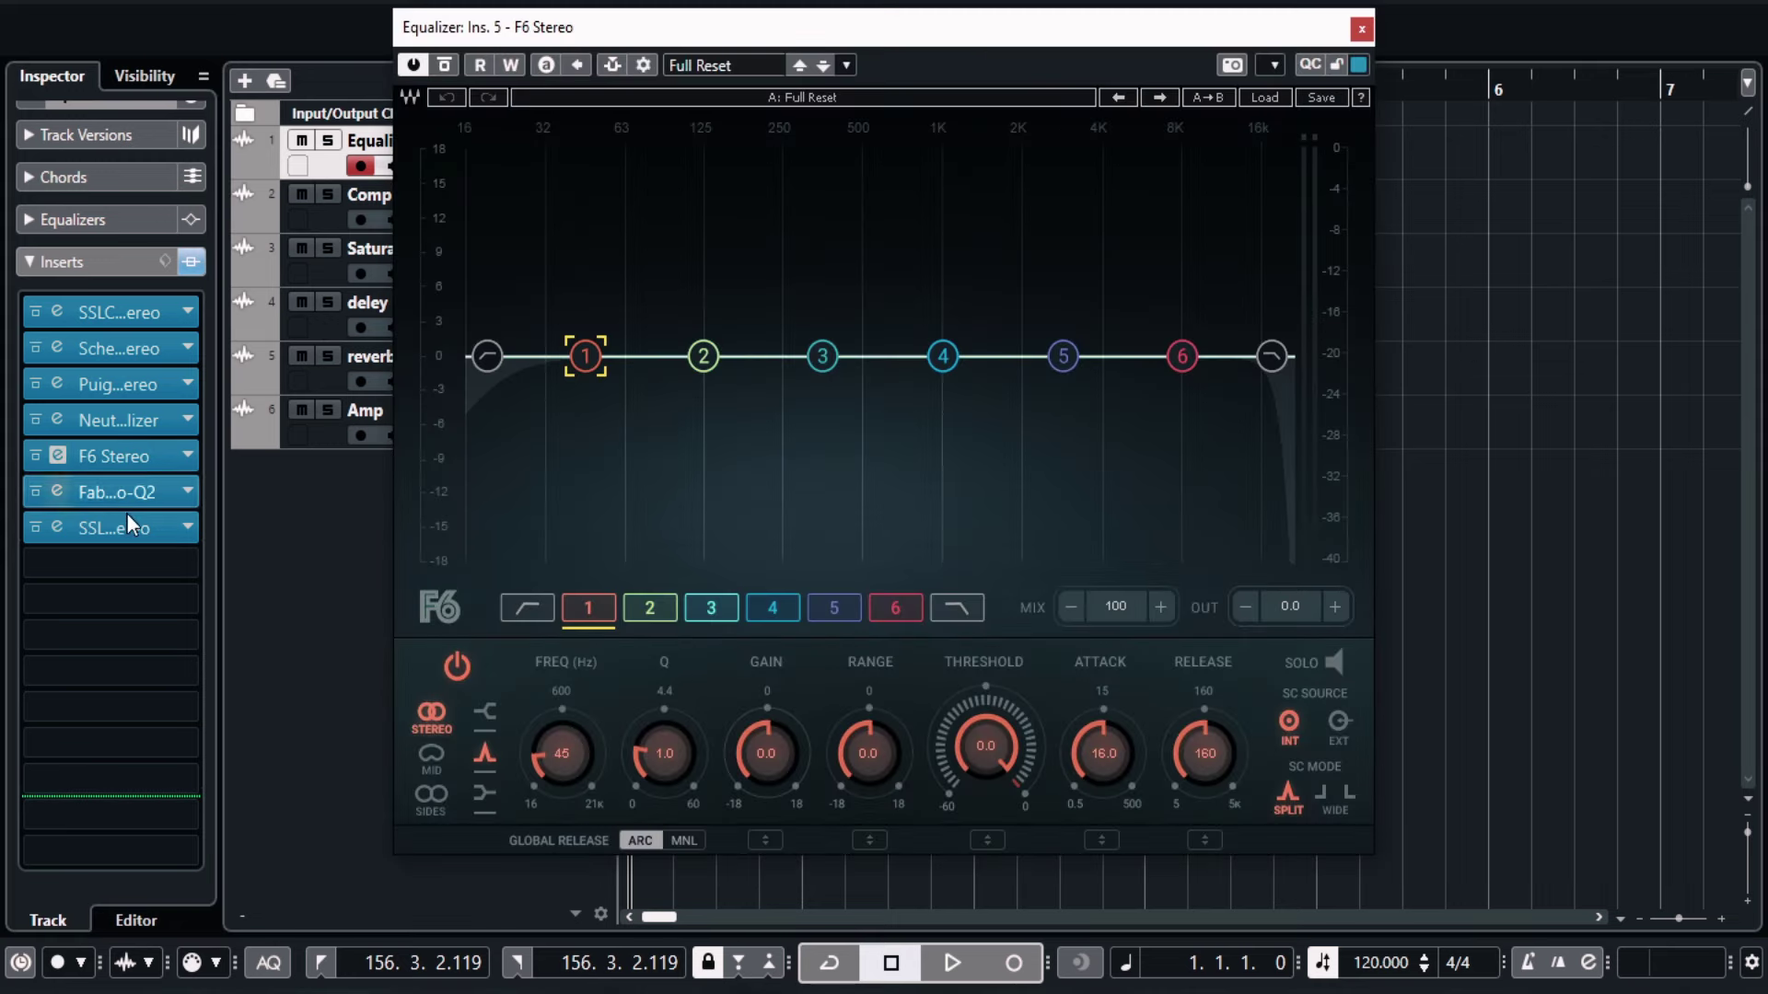
scroll(126, 135, "up", 1)
left_click(130, 112)
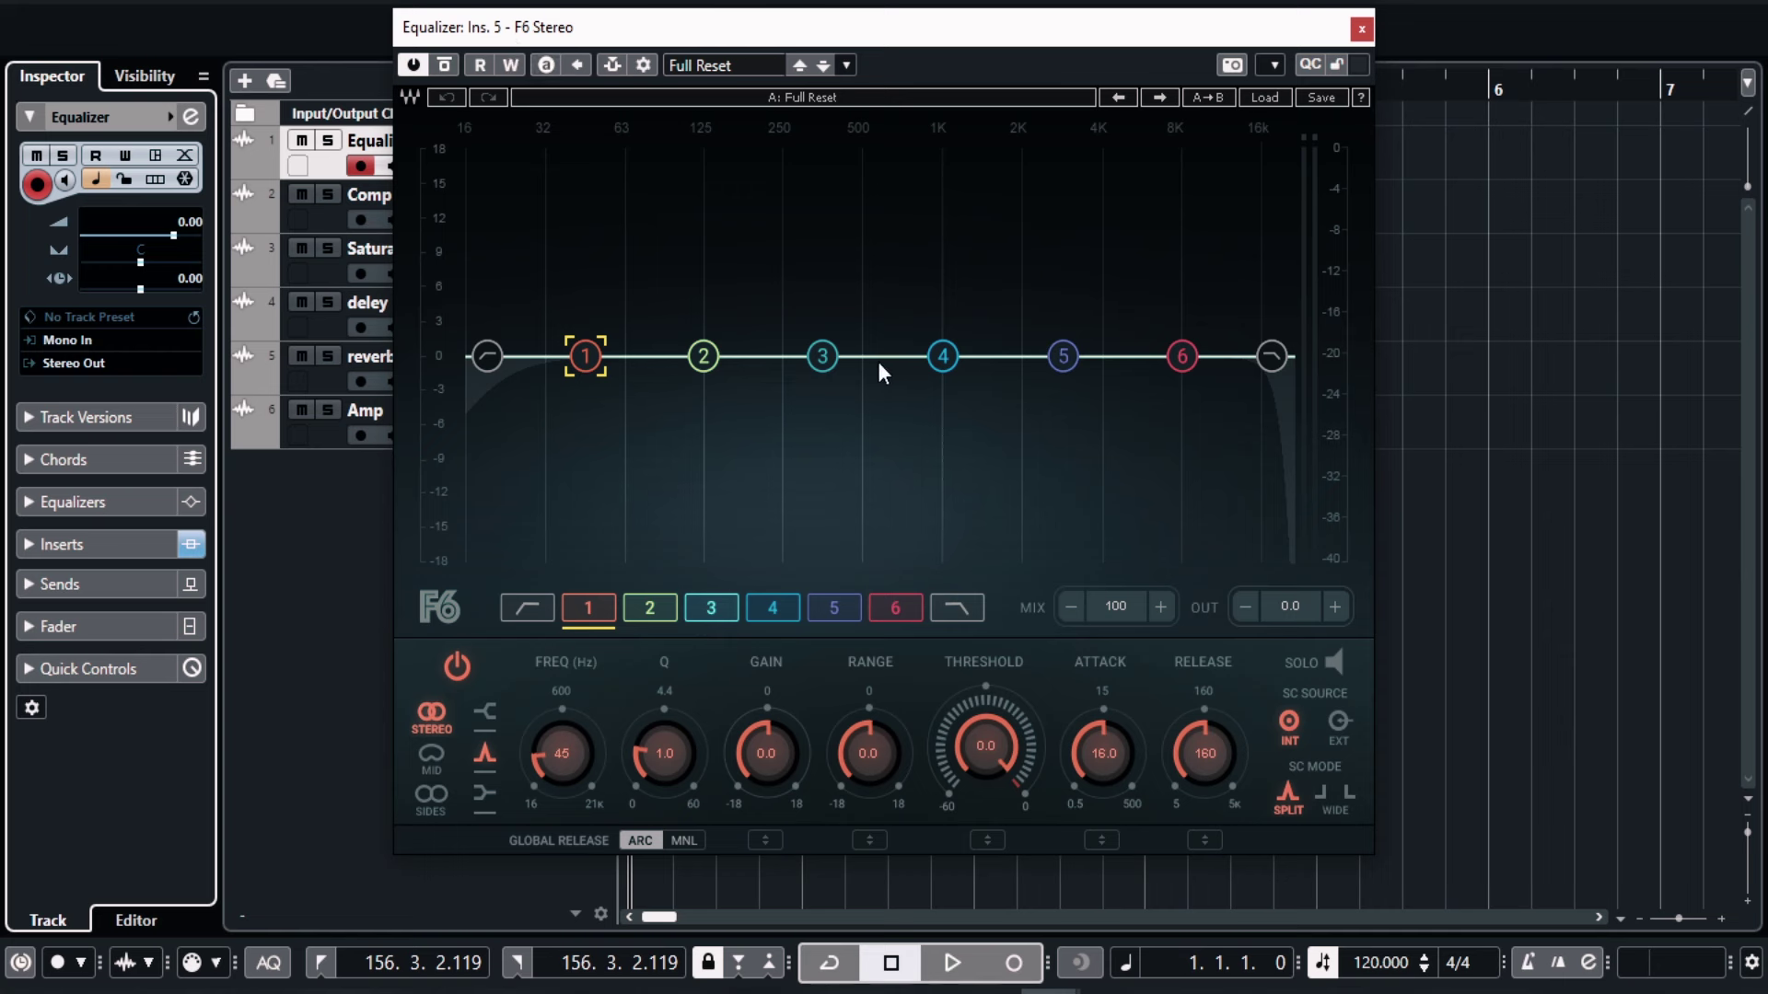
View the Solid State Logic E-Channel and Scheps 73 plug-ins on the Equalizer track's first two inserts, and collapse the insert list.
left_click(119, 547)
left_click(120, 312)
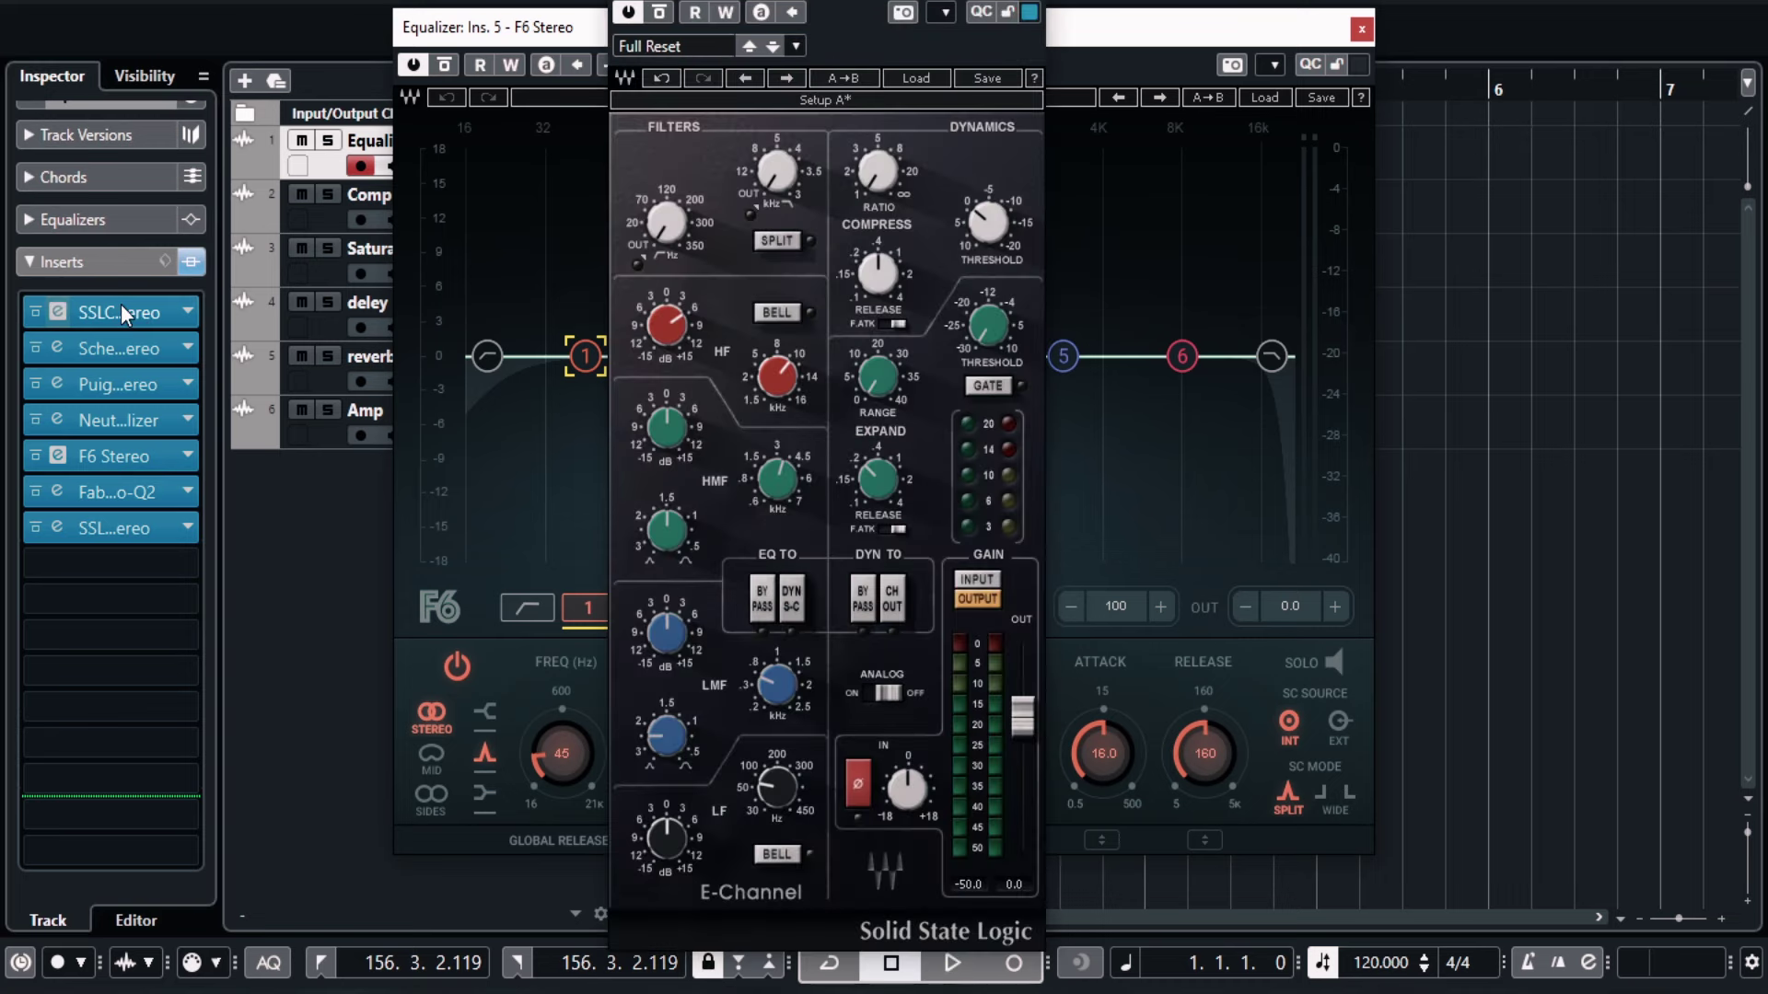
left_click(122, 308)
left_click(122, 346)
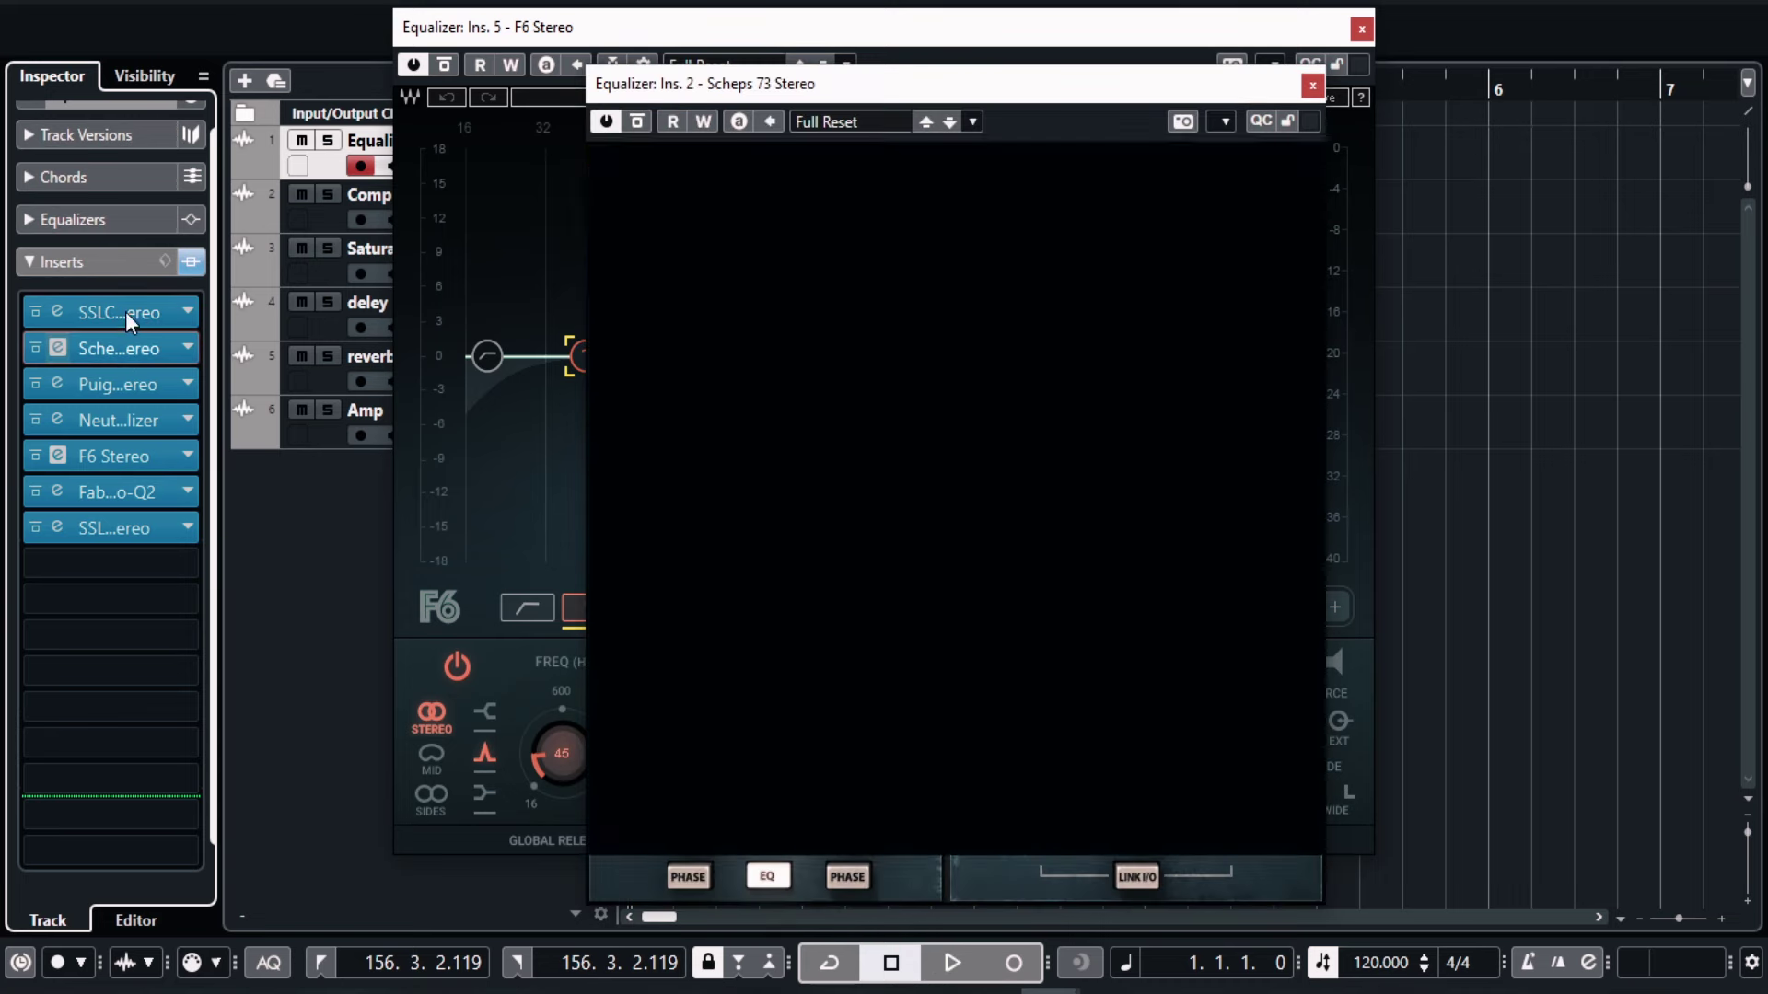
left_click(125, 312)
scroll(107, 168, "up", 1)
left_click(106, 119)
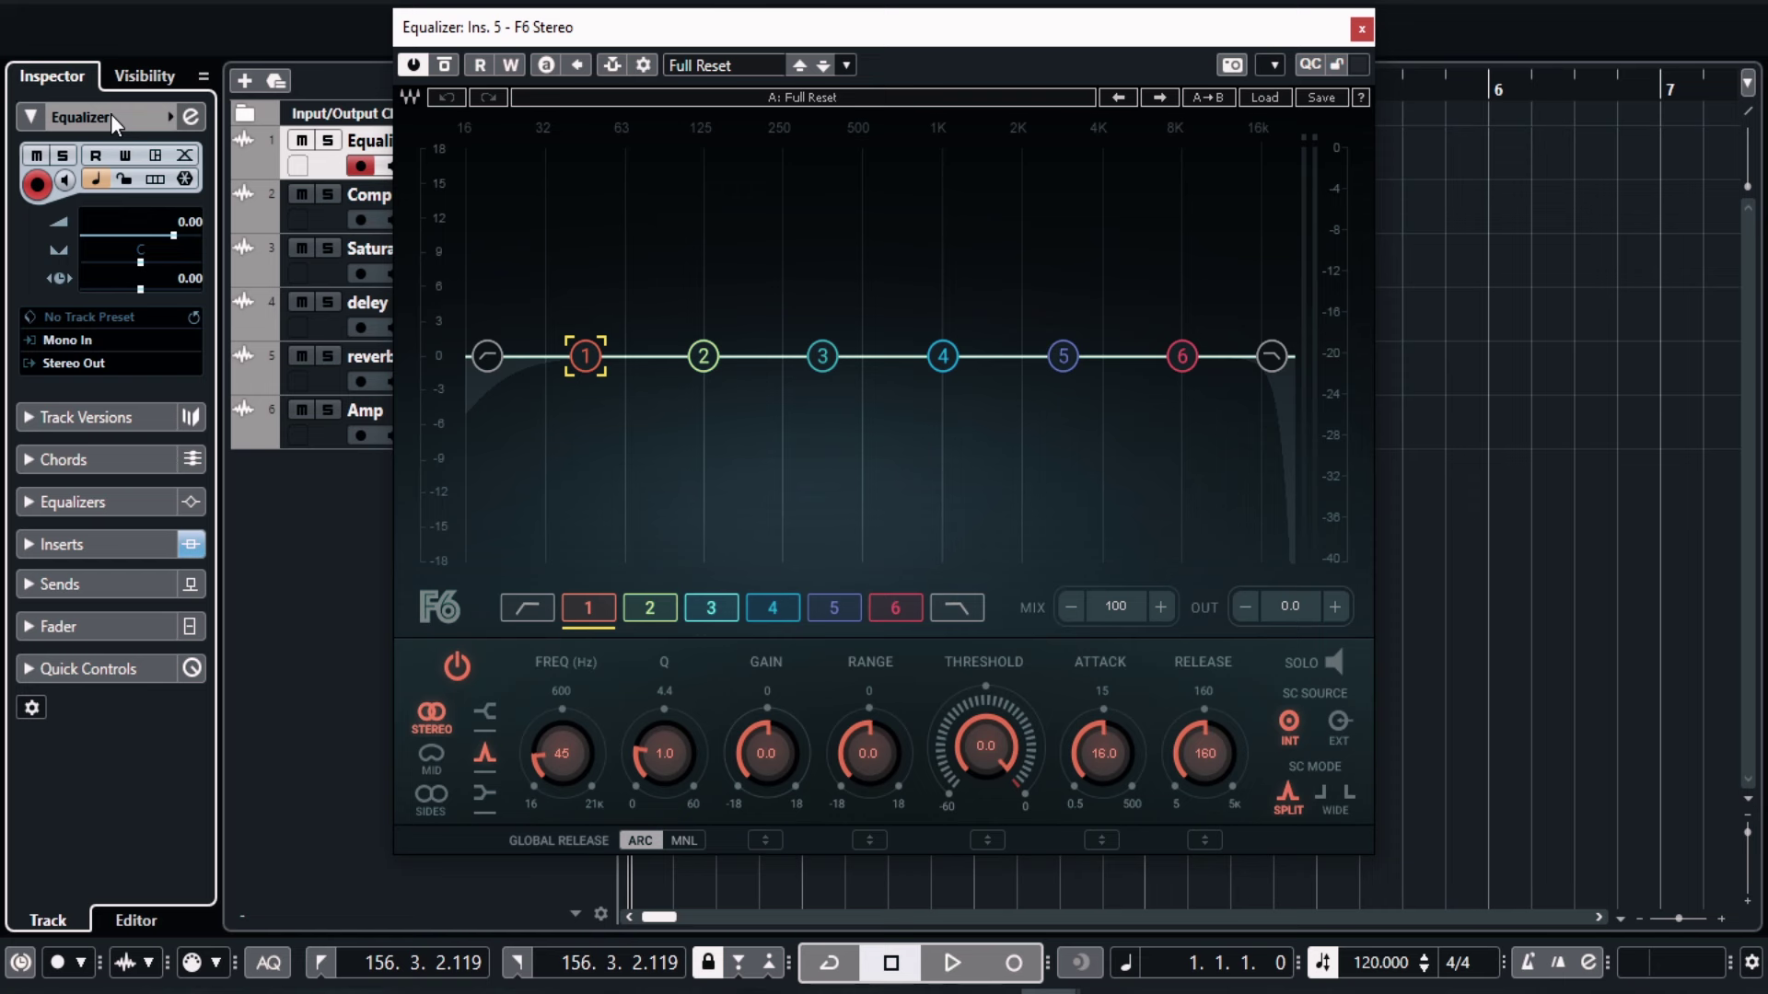
Reopen the Solid State Logic E-Channel from the first insert for another look, close it and collapse the insert list.
left_click(95, 544)
left_click(108, 311)
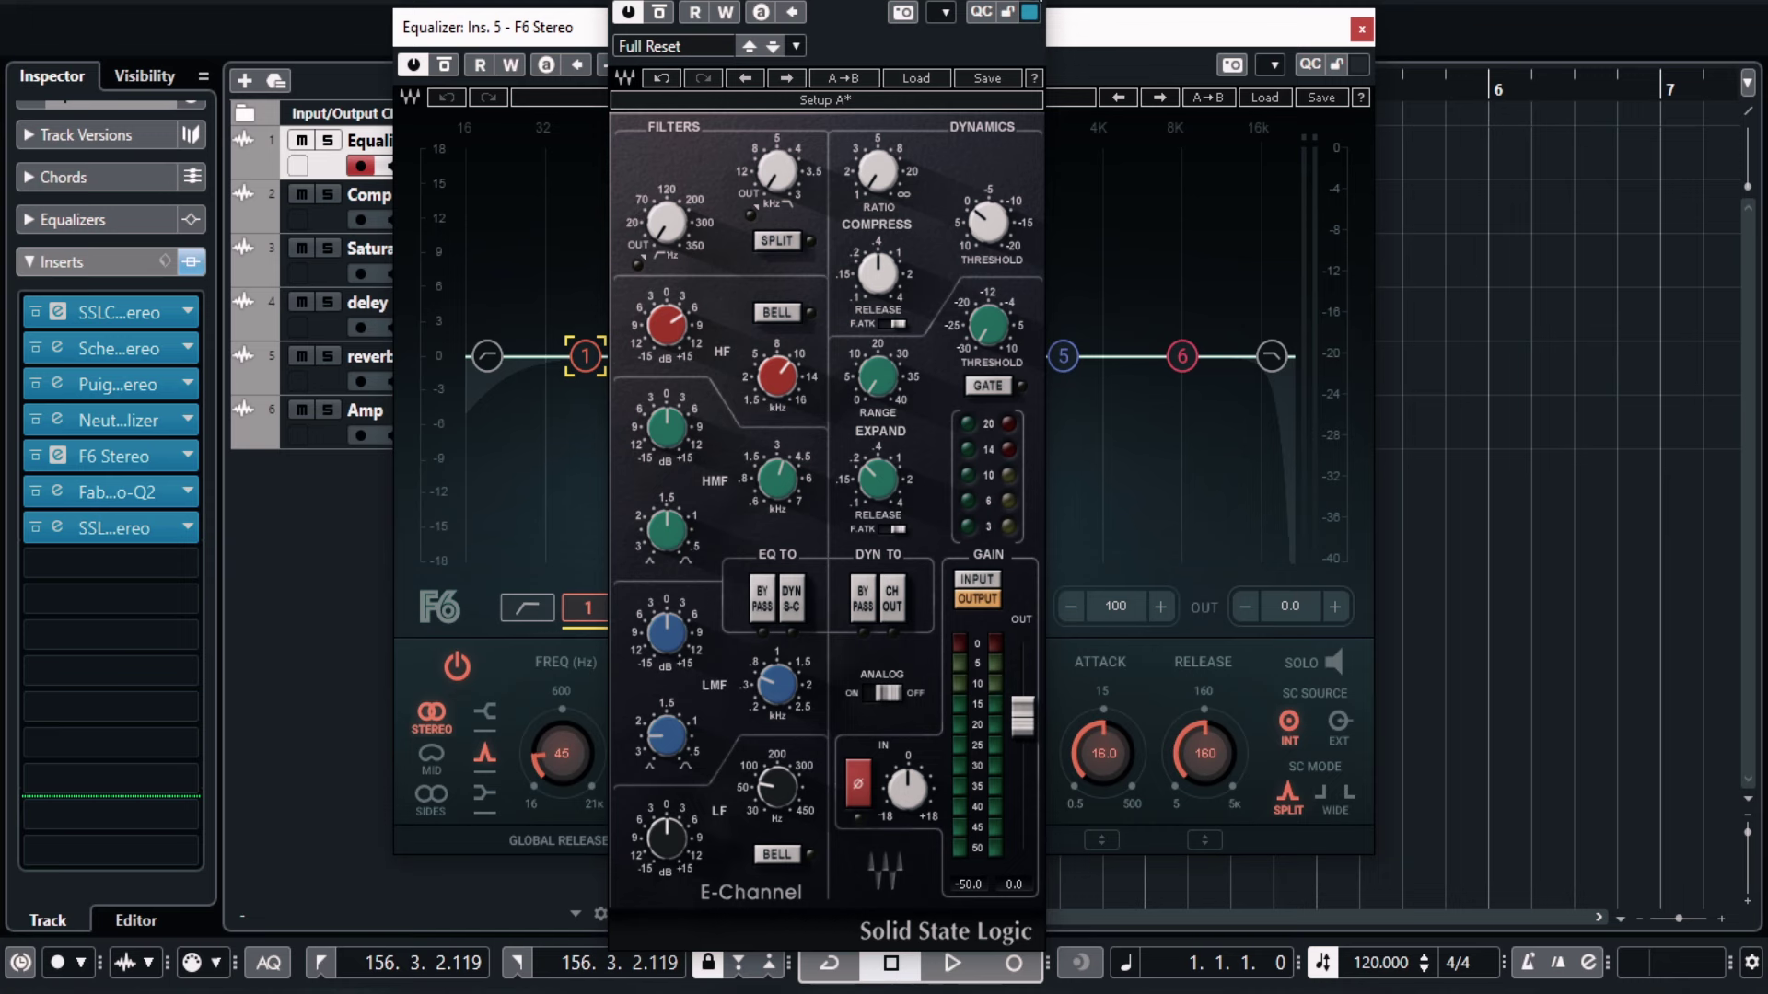
scroll(79, 209, "up", 1)
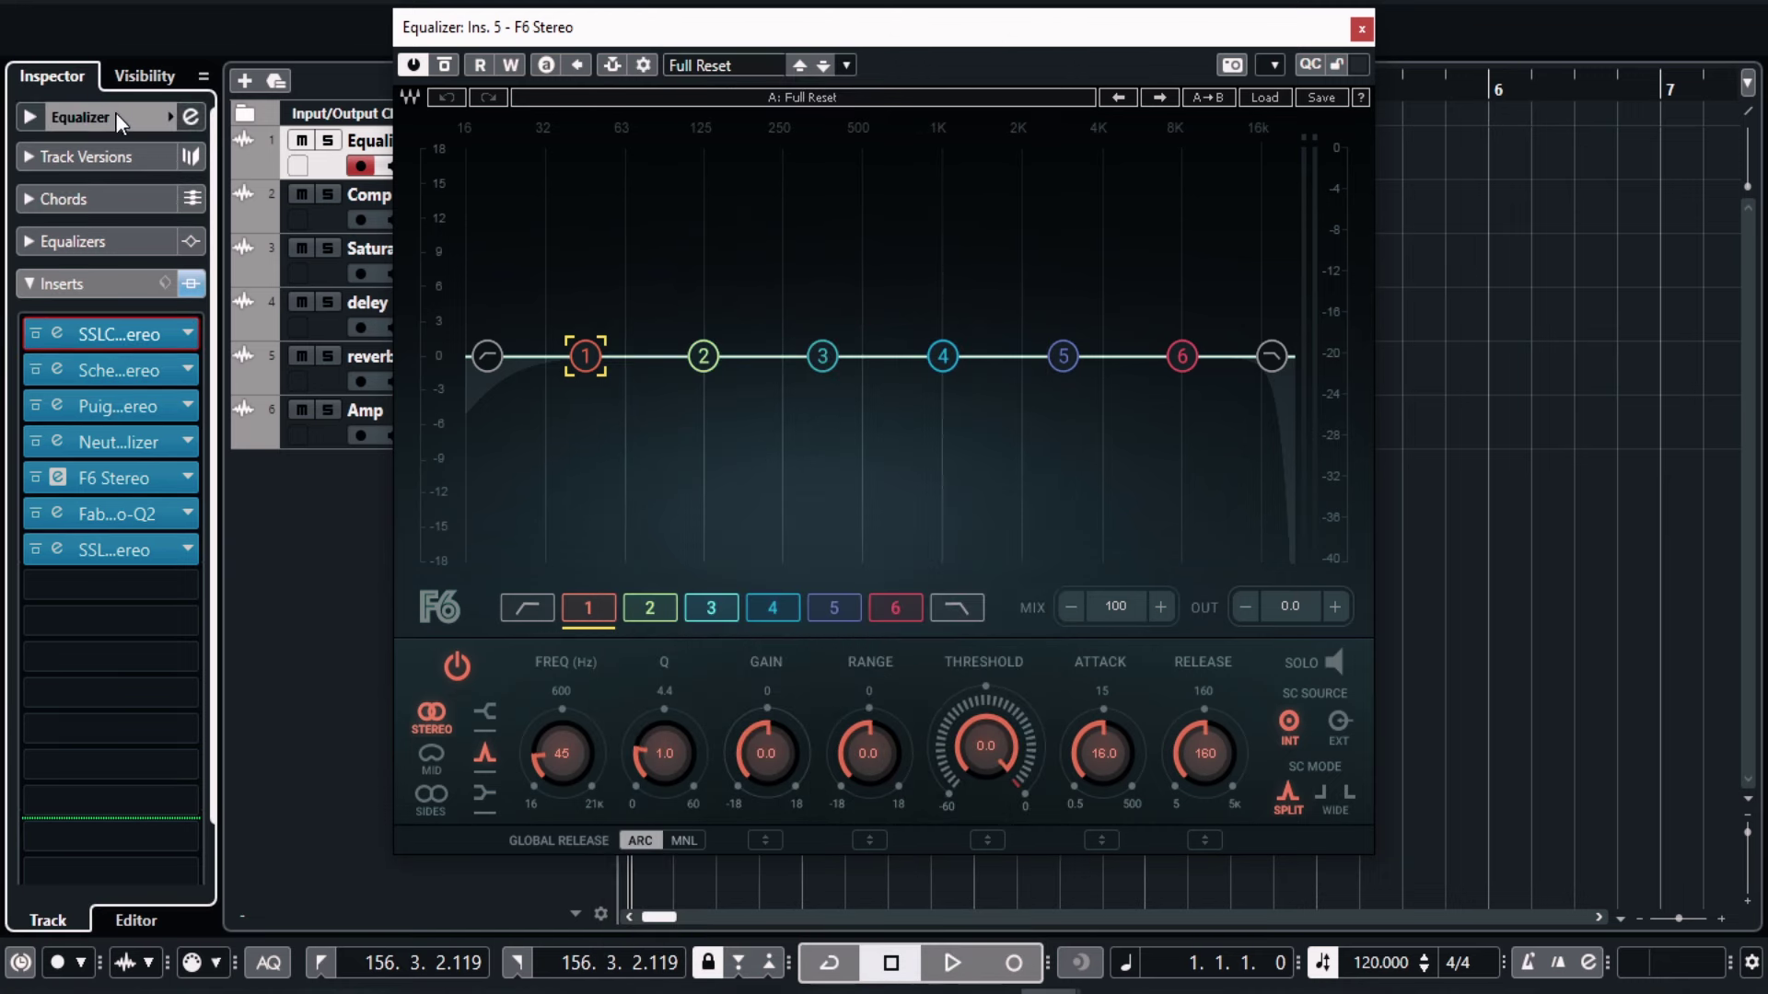
left_click(116, 118)
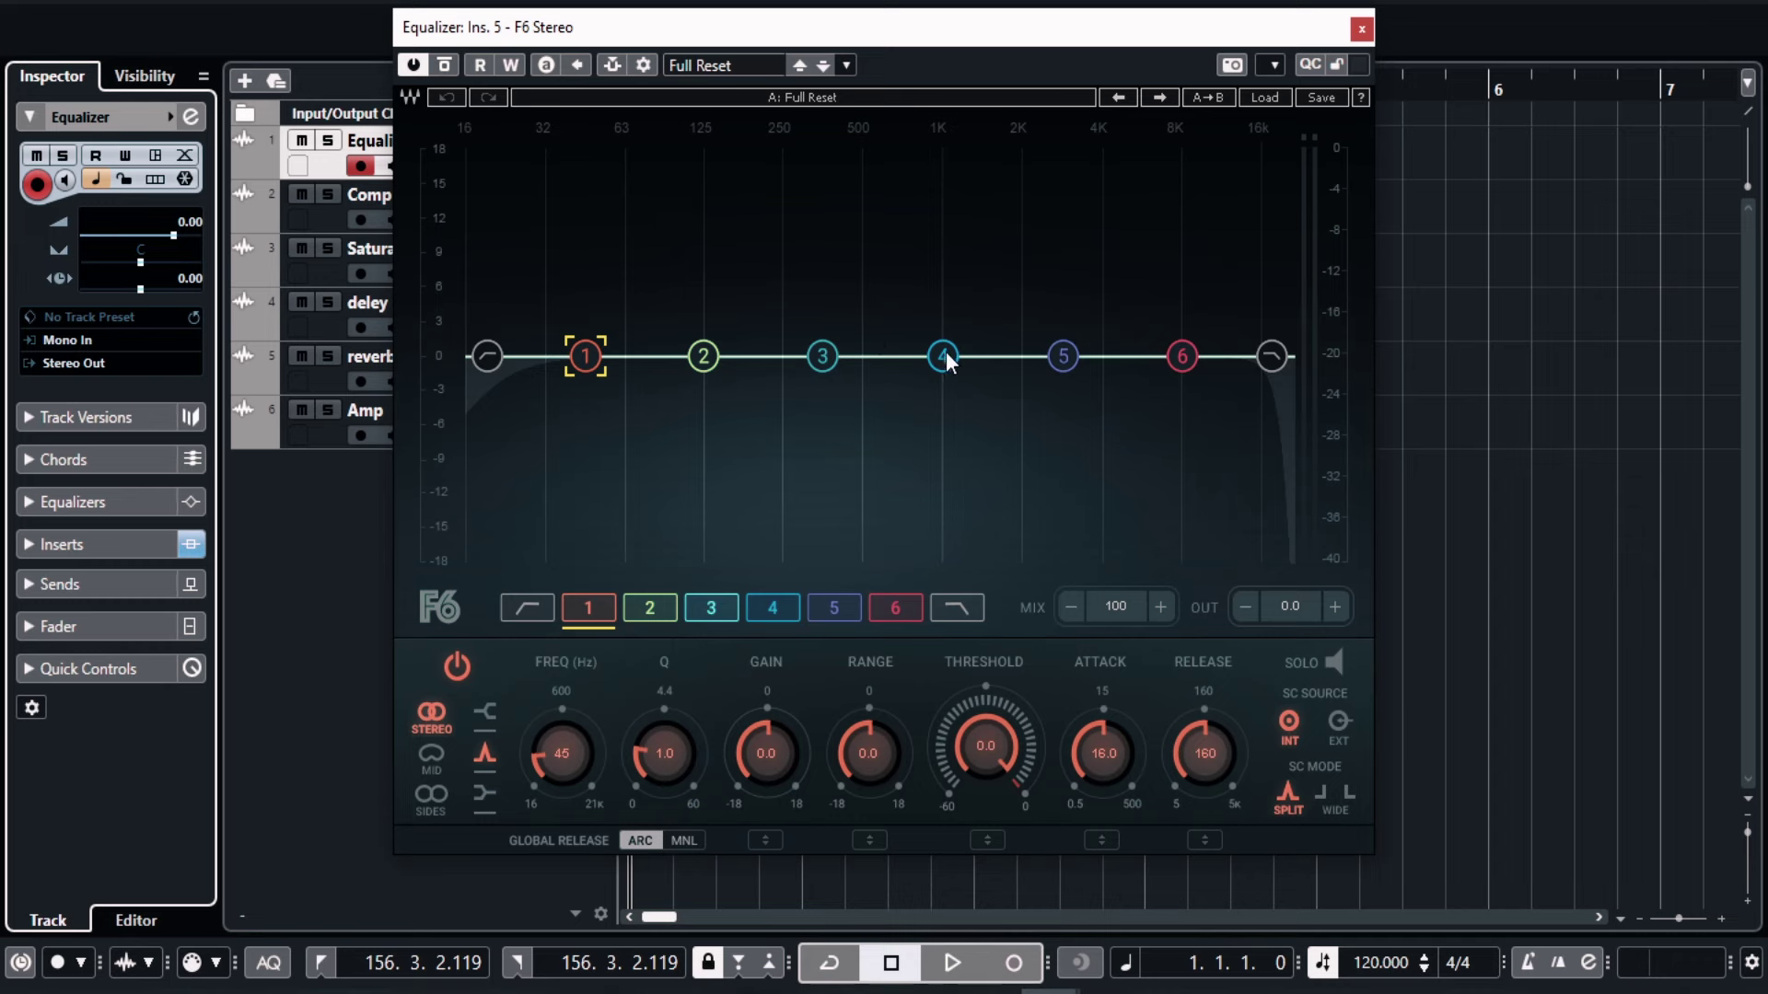
Close F6 and cut band 3 of the Equalizer track's channel EQ by about 4.3 dB at 1819 Hz, closing the channel settings.
left_click(192, 117)
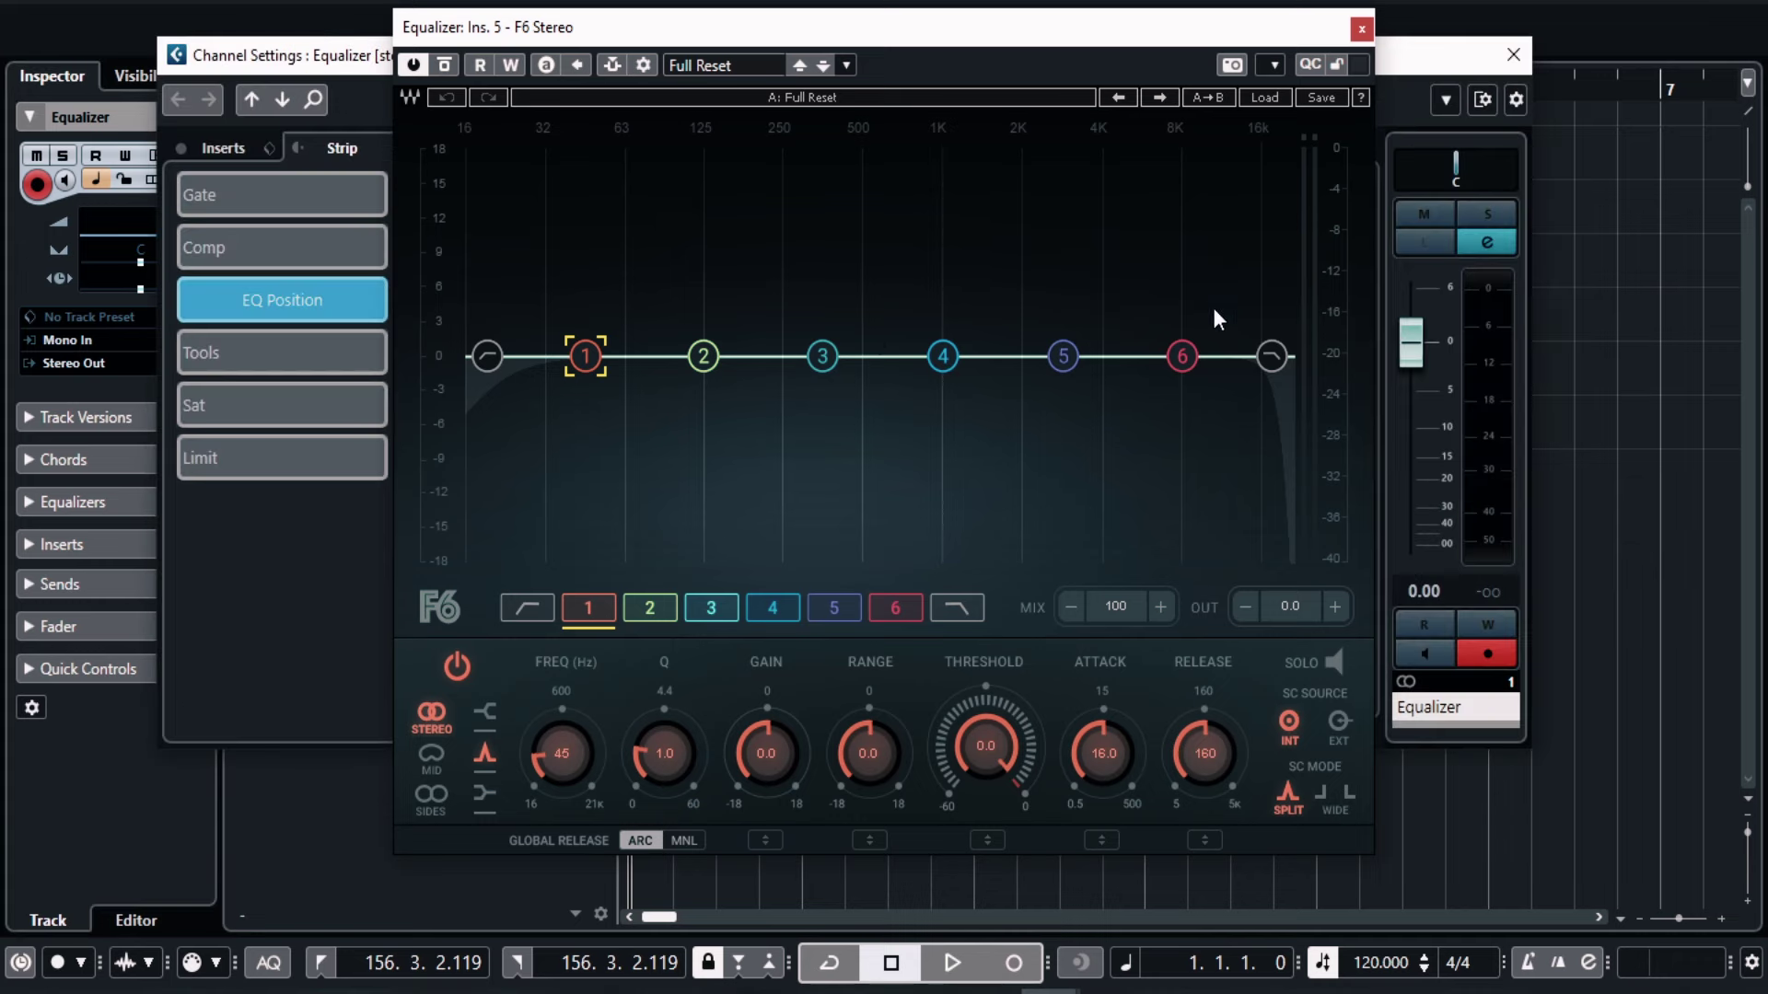
left_click(1360, 28)
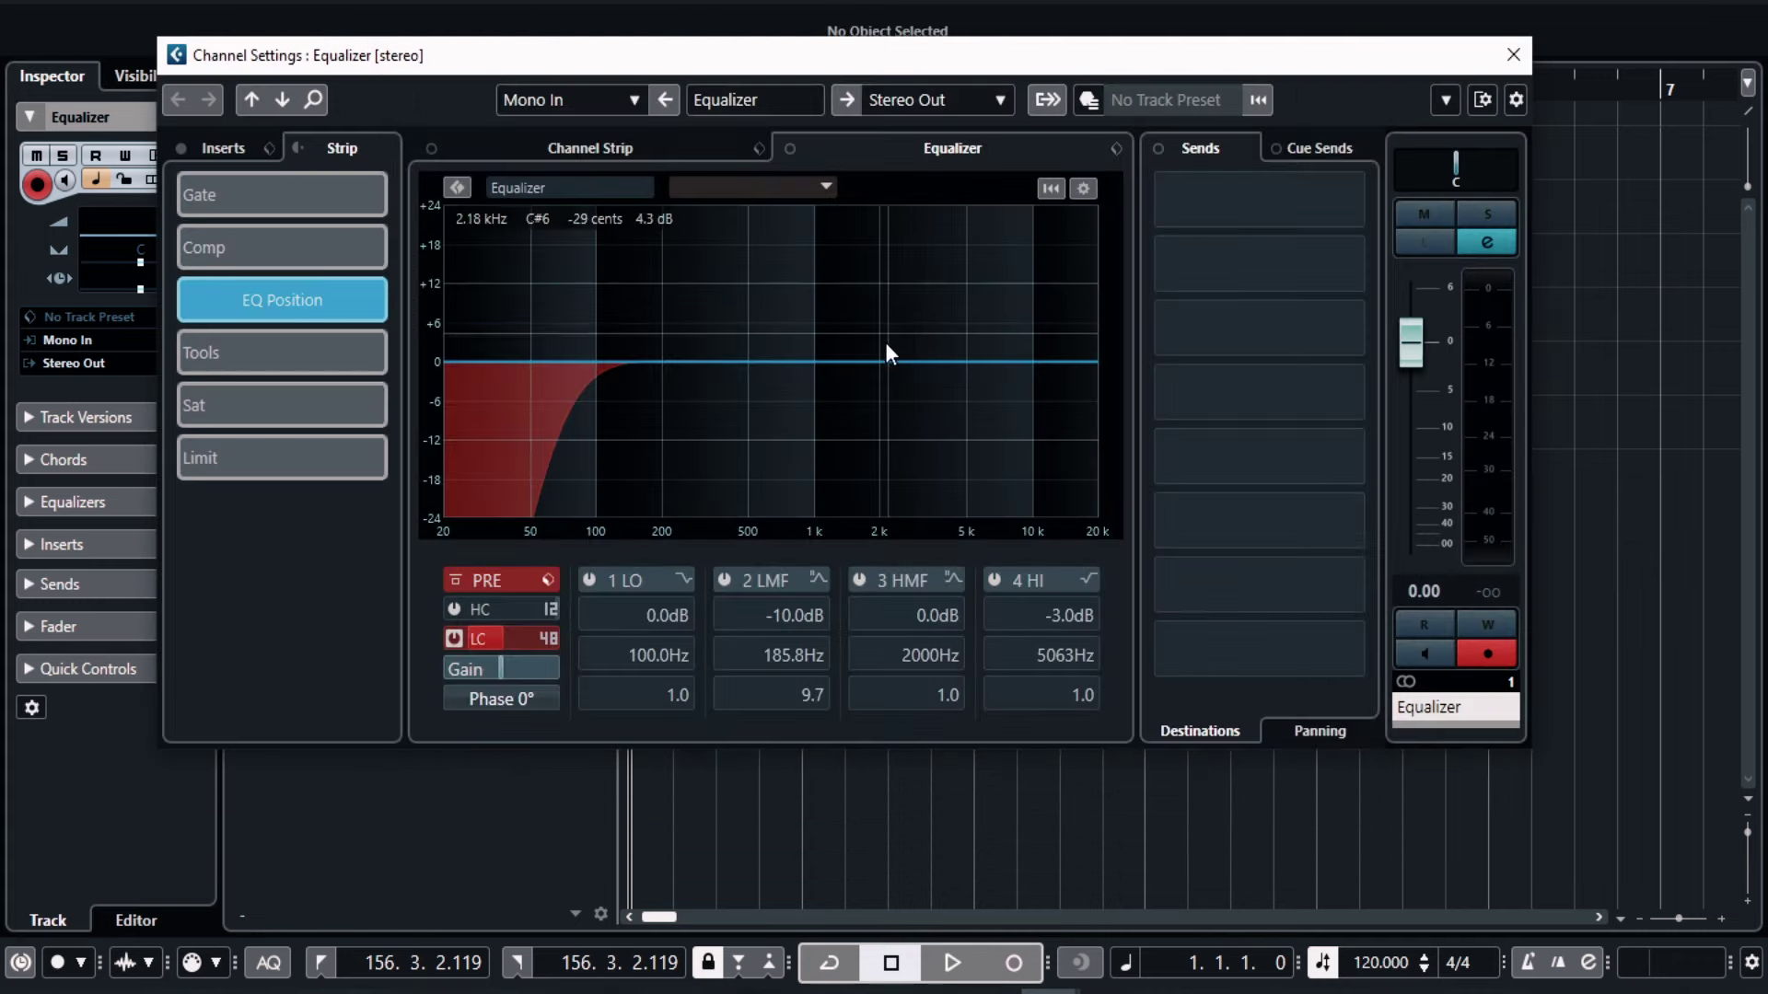
left_click_drag(869, 362, 870, 389)
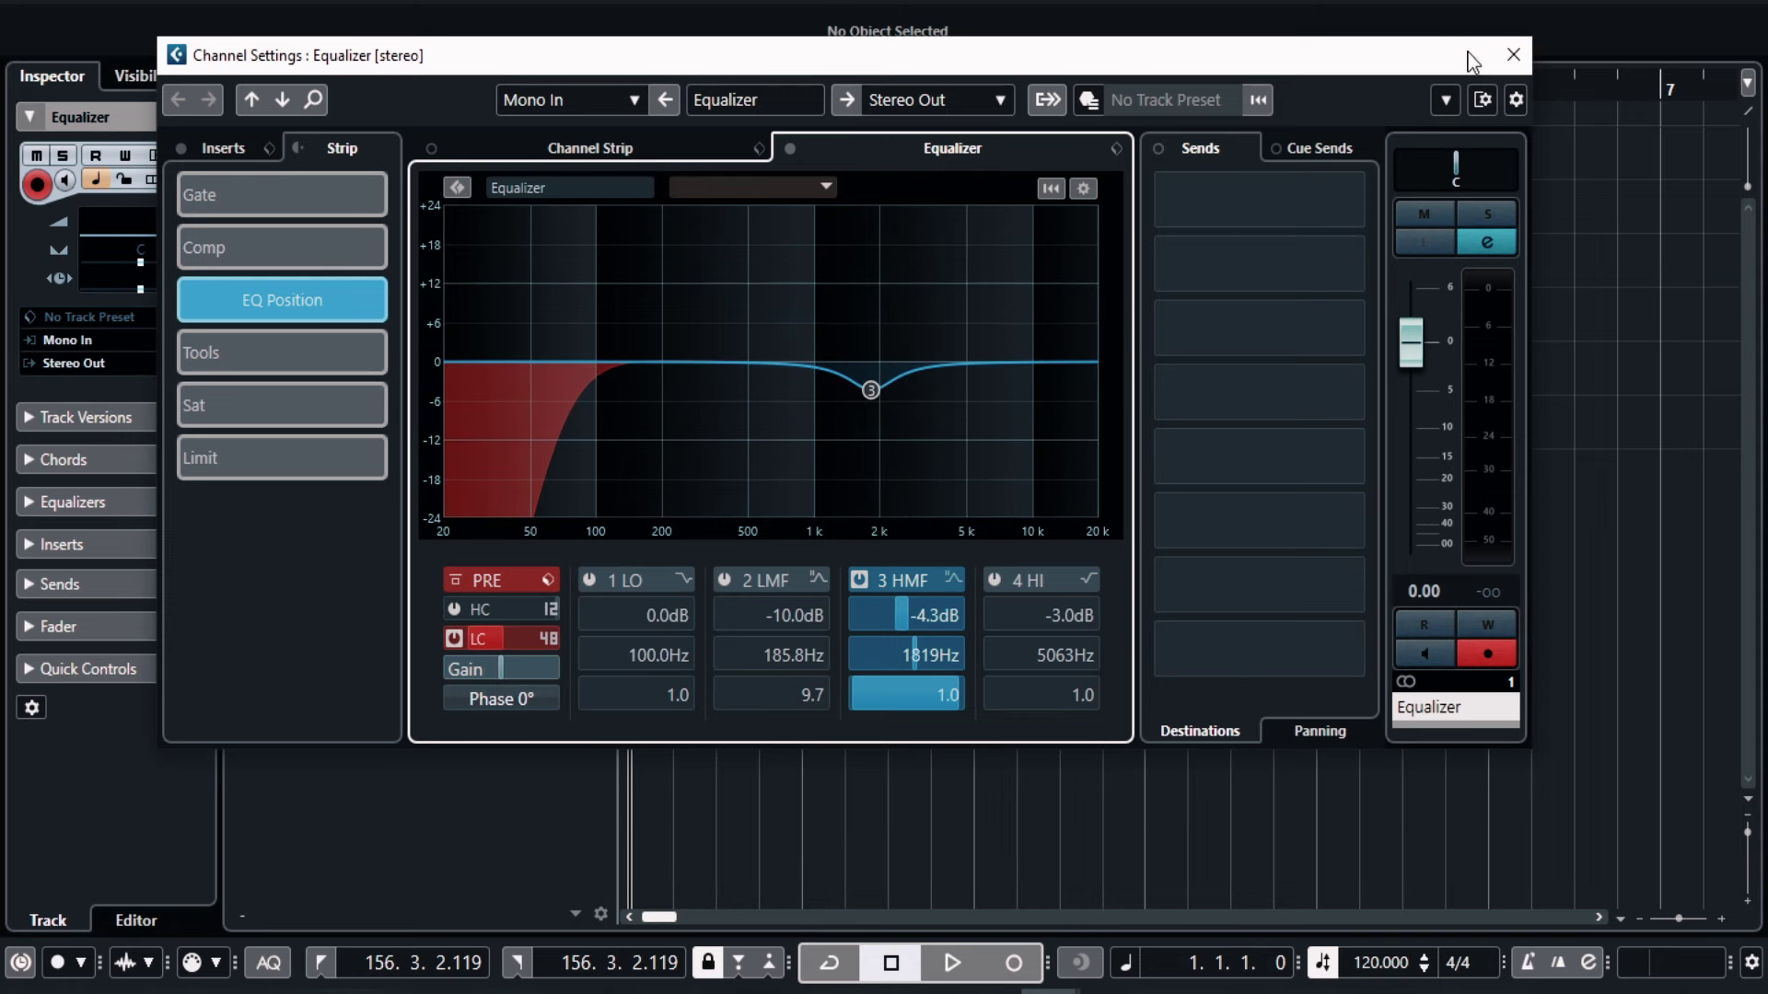
left_click(1512, 55)
Reopen F6 Stereo from the Equalizer track's fifth insert and collapse the insert list.
left_click(117, 543)
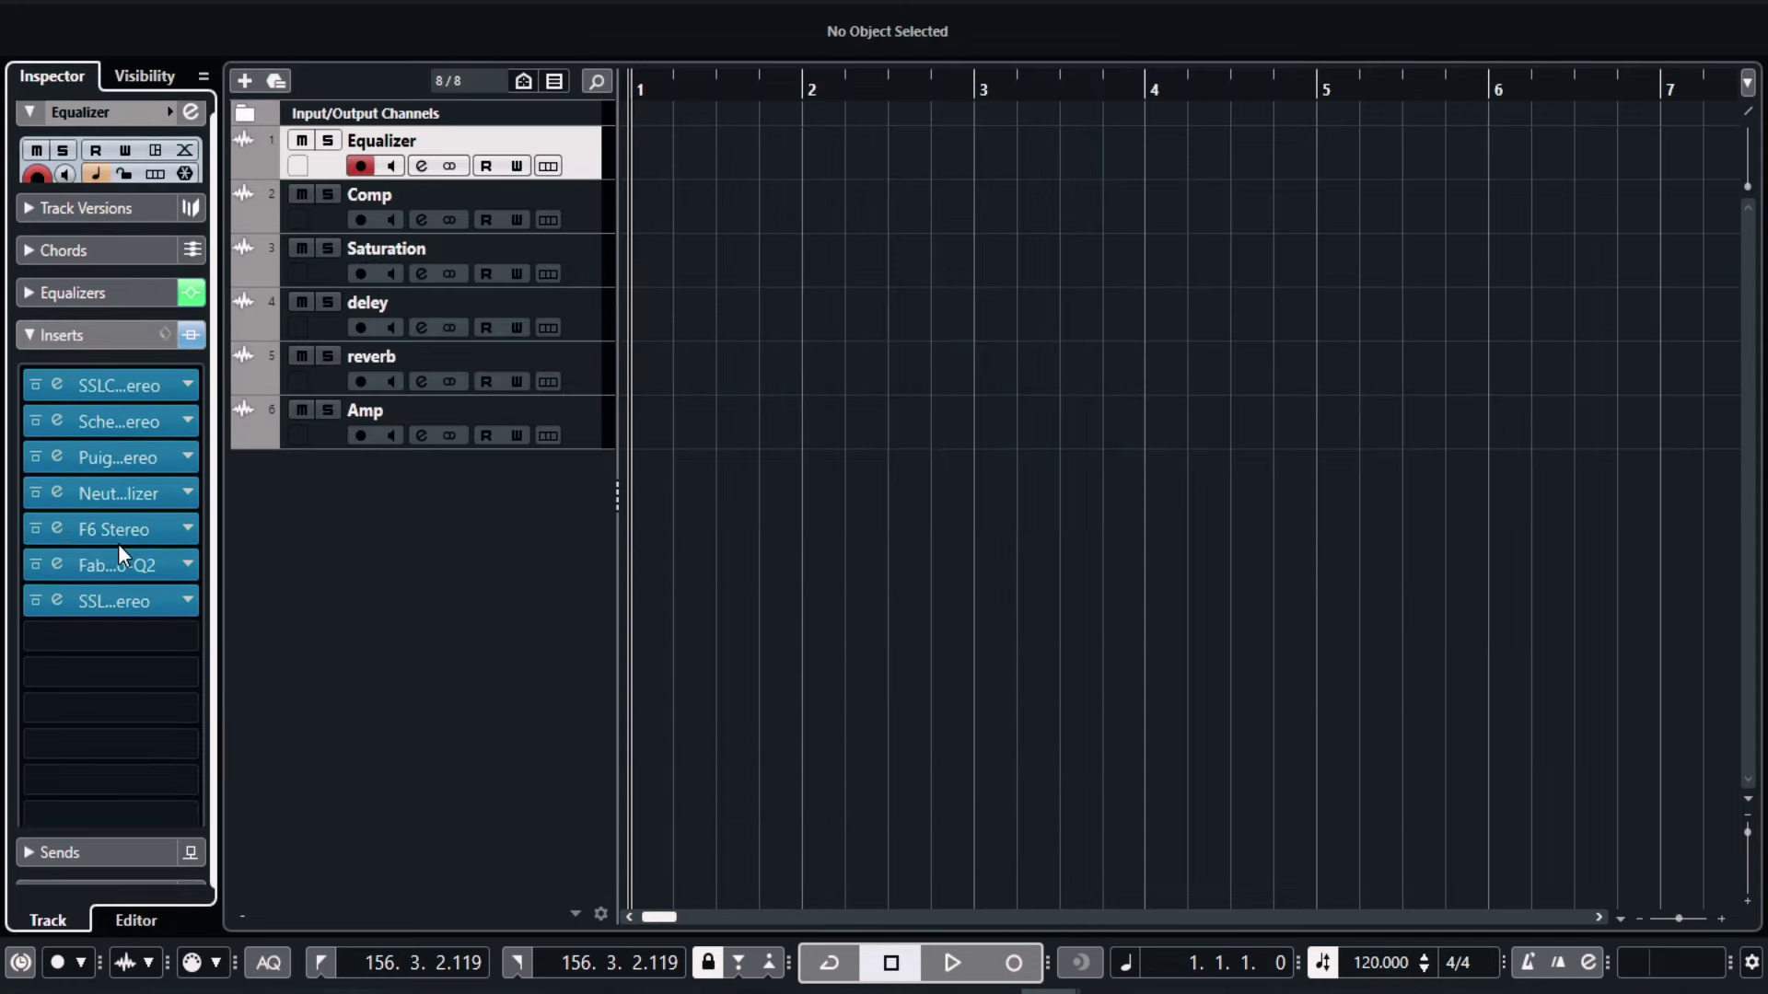
scroll(118, 543, "down", 1)
left_click(130, 449)
scroll(85, 173, "up", 1)
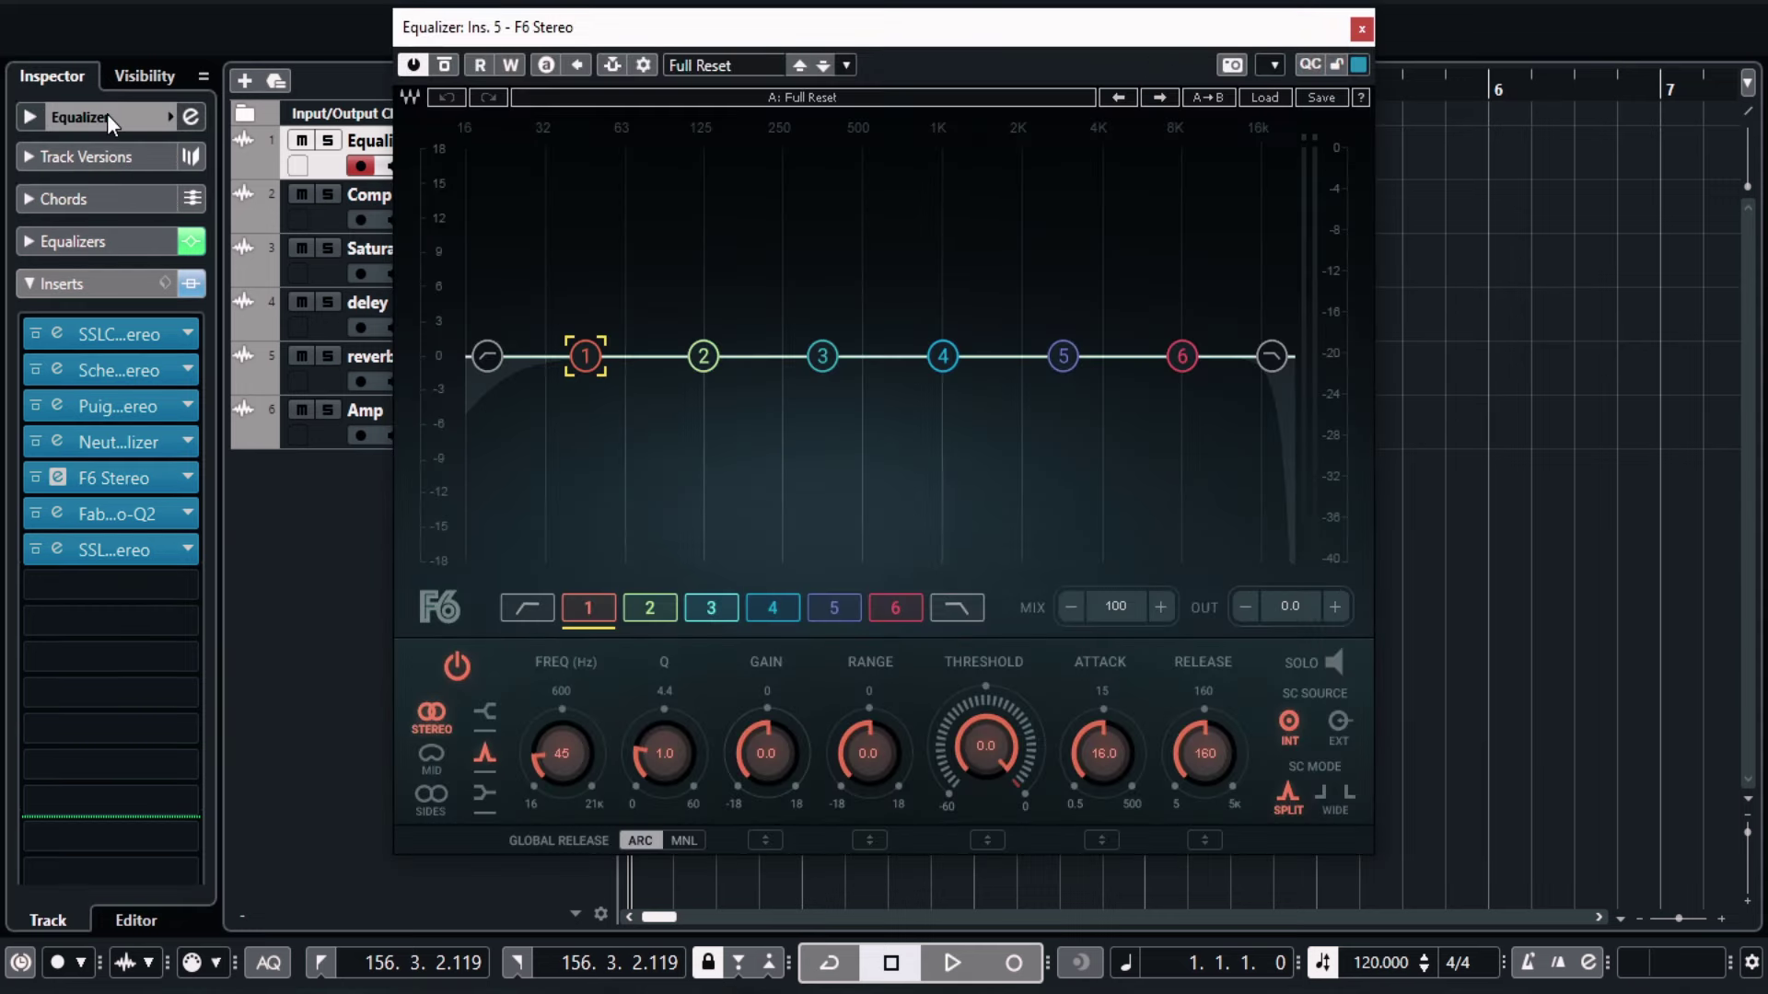
left_click(106, 114)
Cut F6 band 4 by about 2.3 dB at 1091 Hz with a threshold of about -19.6, and close the plug-in.
left_click_drag(942, 357, 953, 382)
left_click_drag(987, 727, 987, 764)
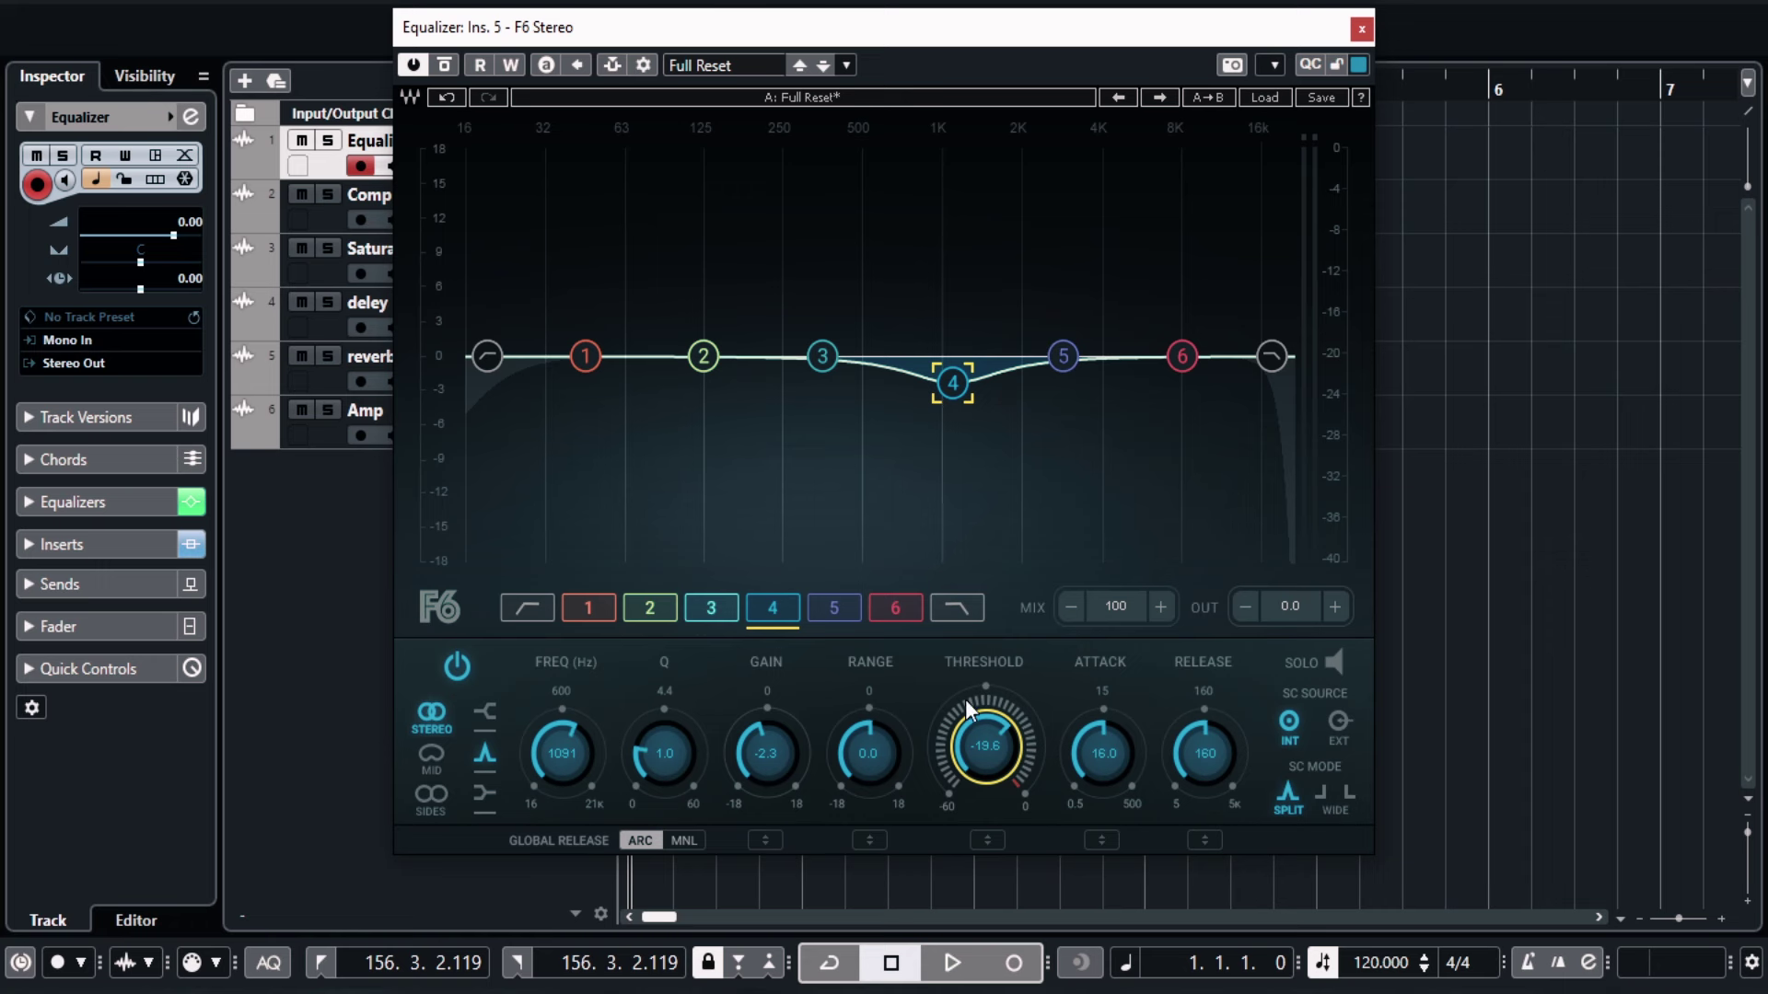
double_click(954, 385)
left_click(1360, 27)
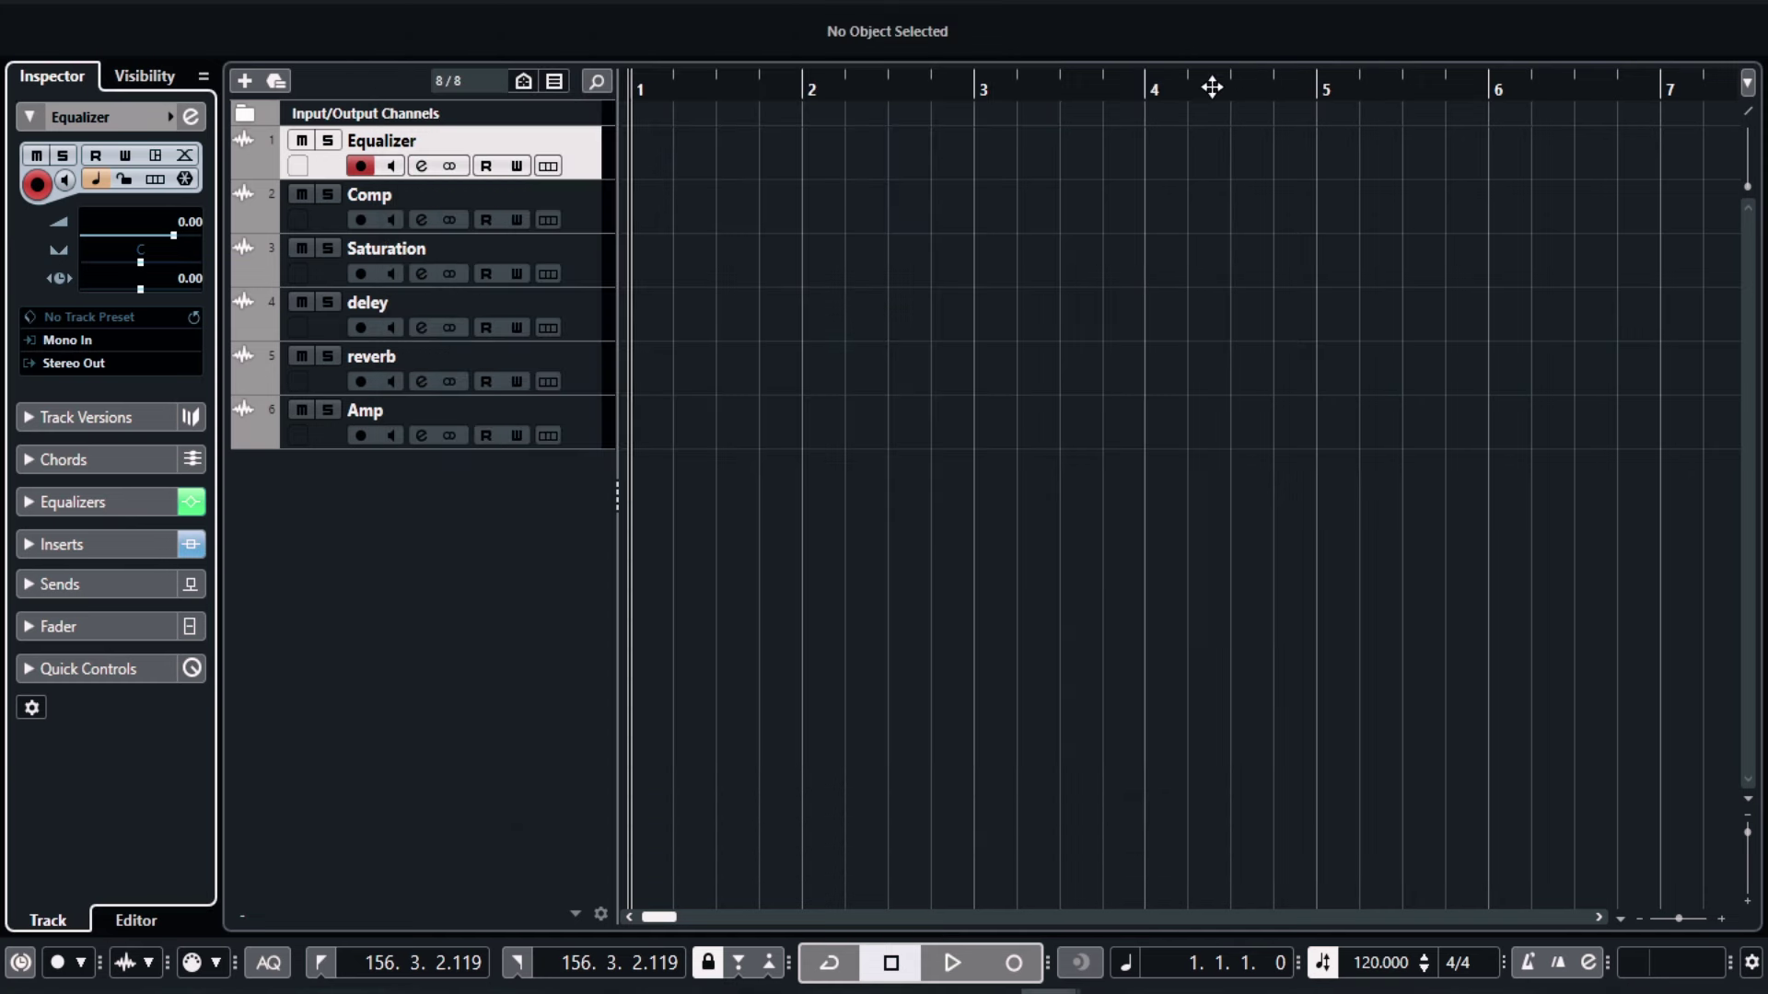
Open FabFilter Pro-Q 2 from the Equalizer track's sixth insert and collapse the insert list.
left_click(81, 543)
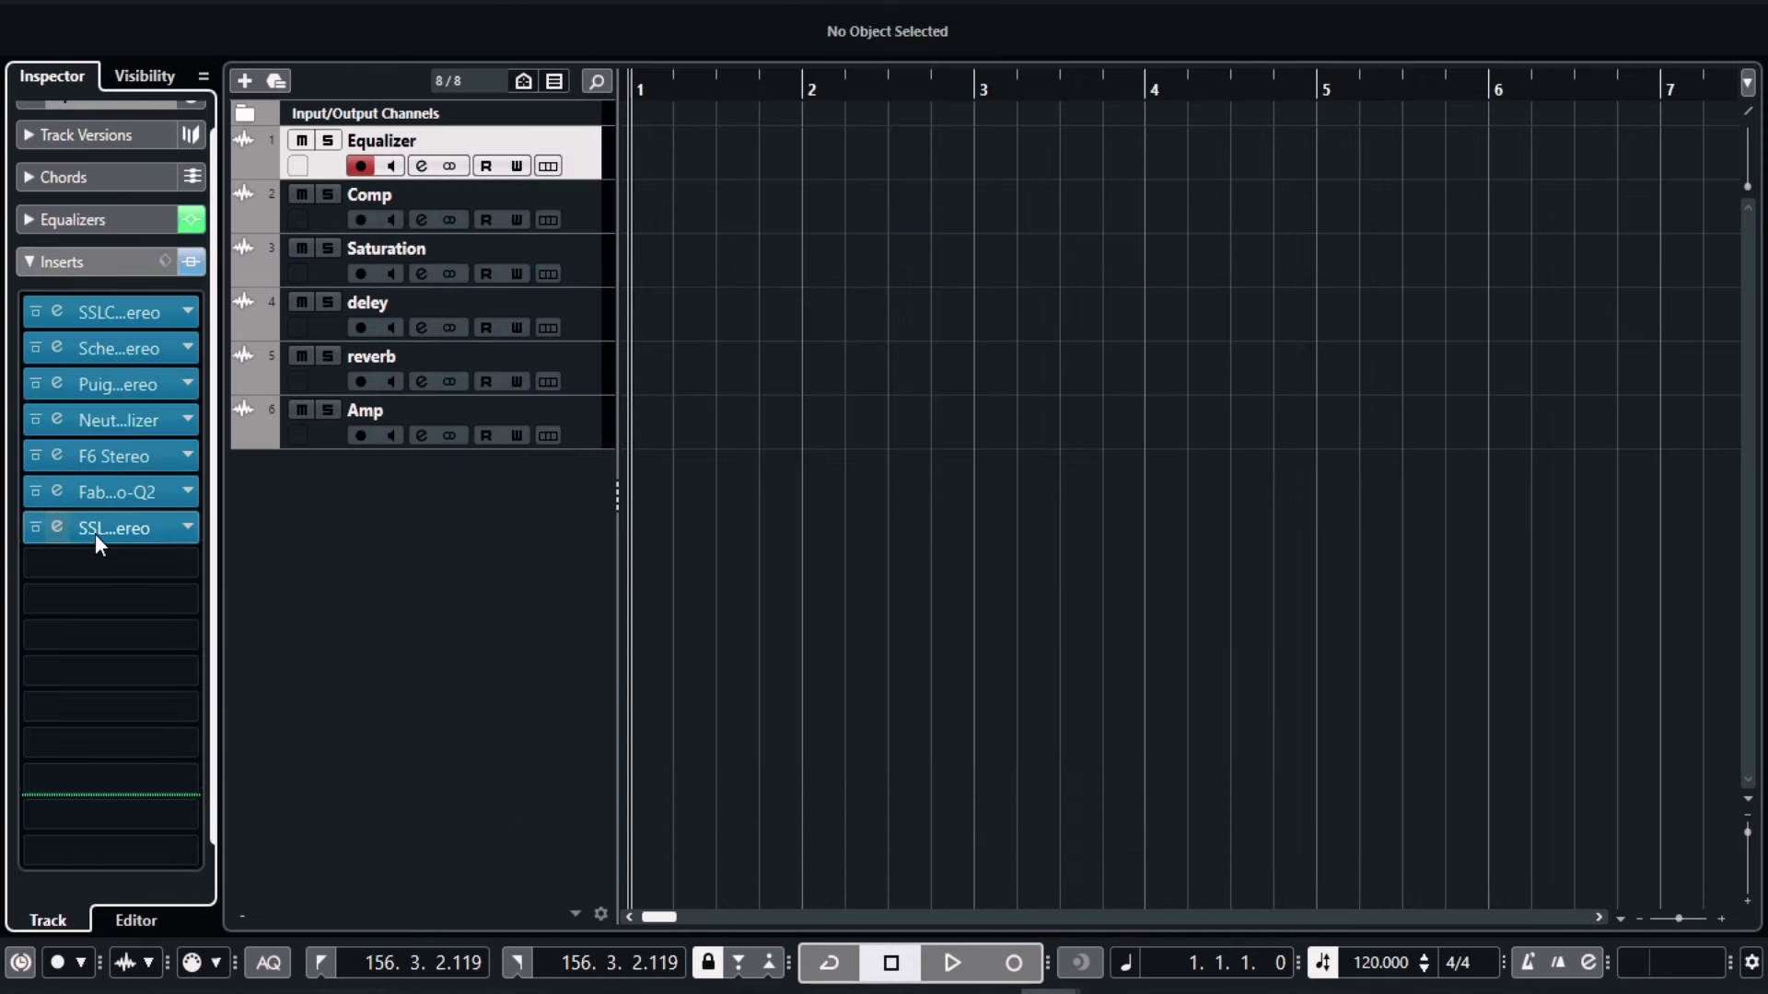
left_click(145, 494)
scroll(121, 249, "up", 1)
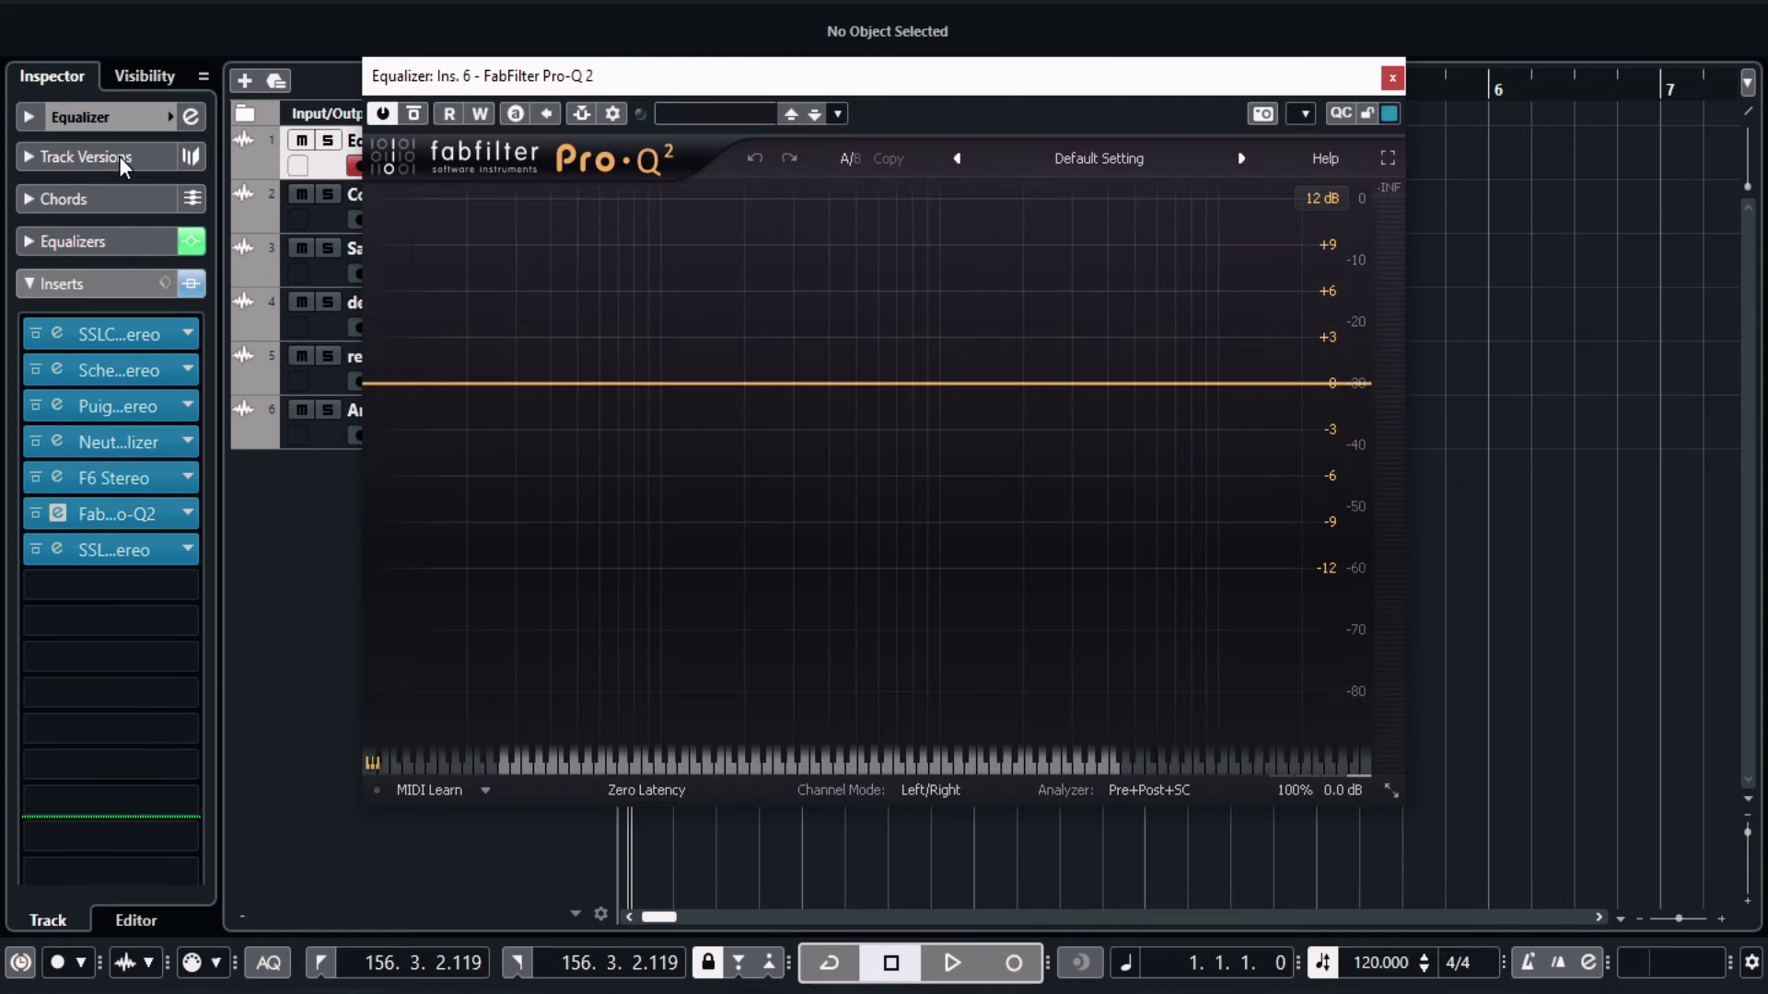
left_click(113, 129)
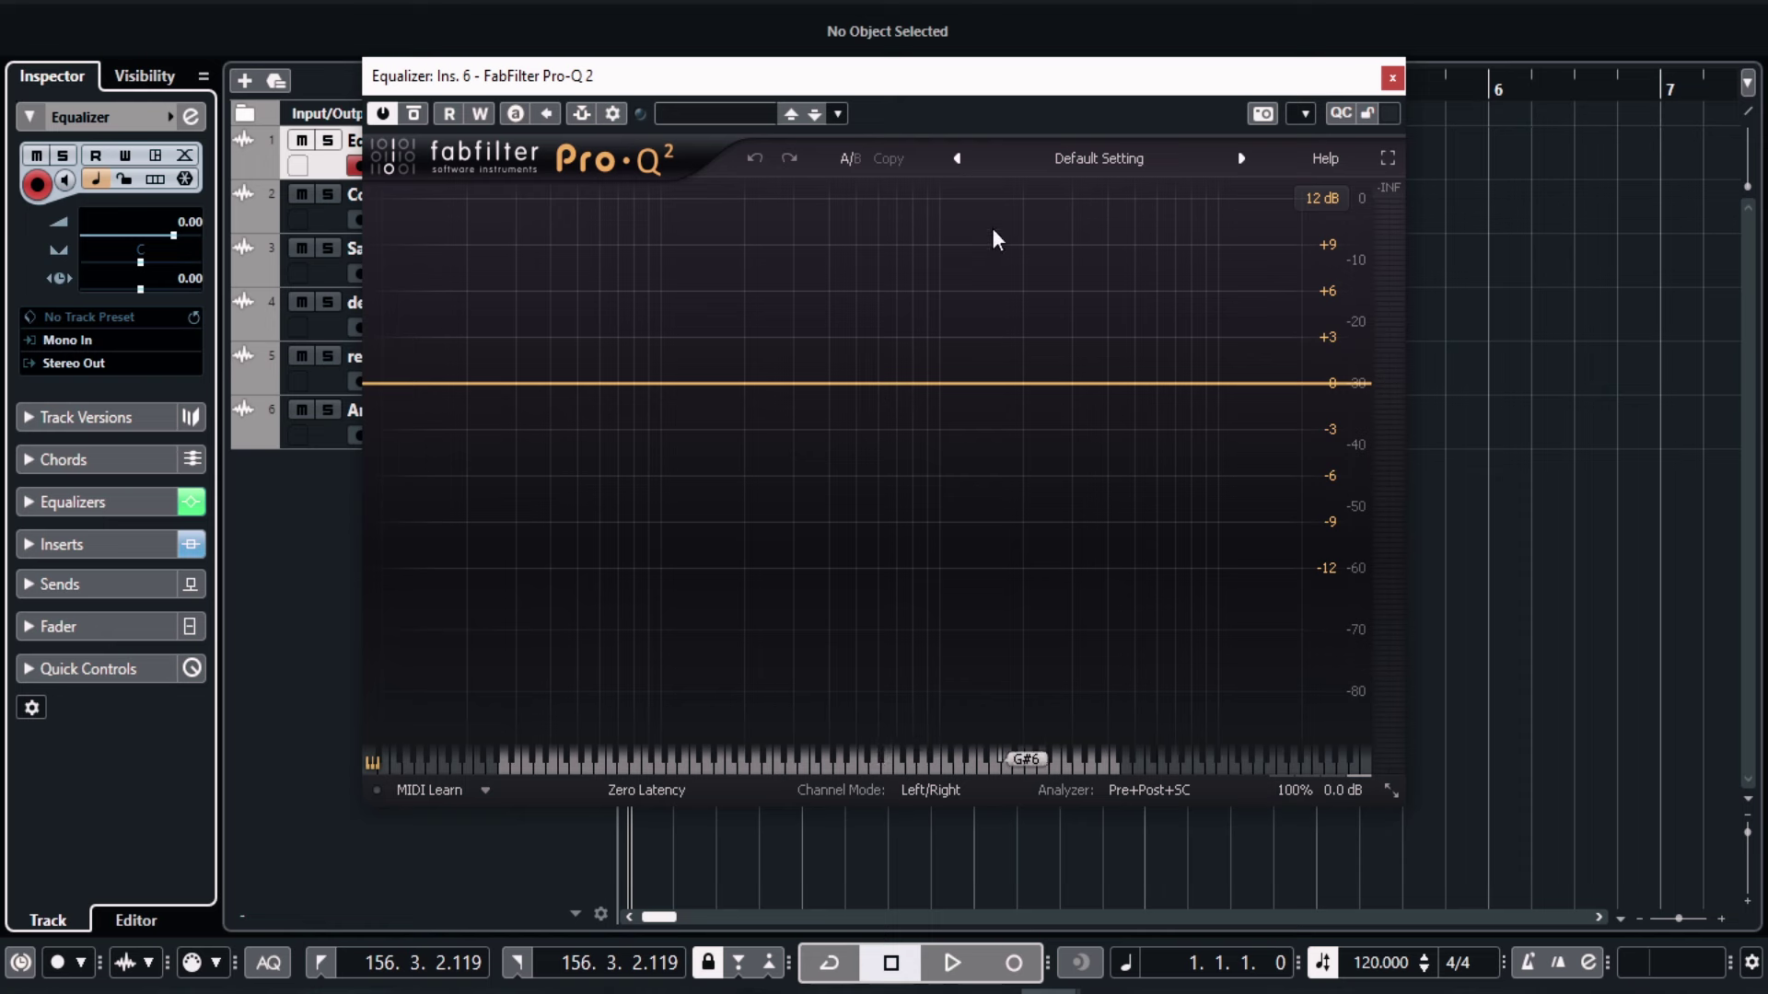
Add a bell band at about 518 Hz in Pro-Q 2 and set the channel mode to Mid/Side.
left_click(862, 383)
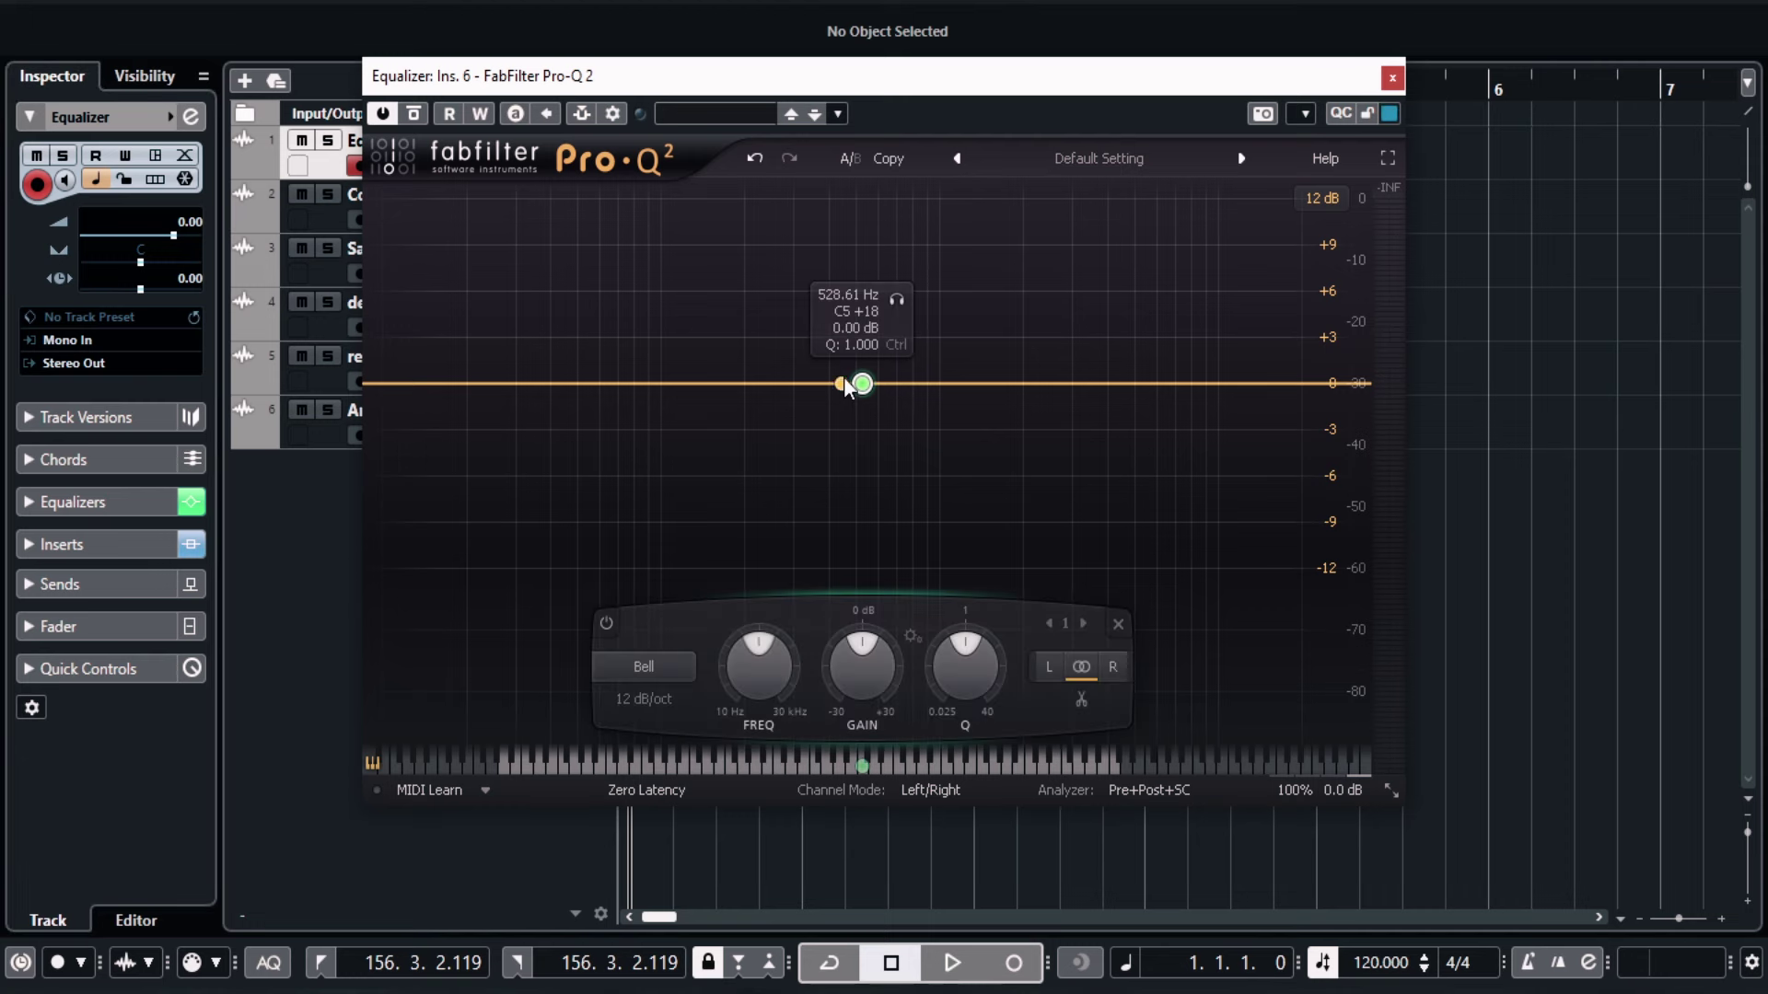
mouse_move(862, 383)
left_mouse_down()
mouse_move(862, 425)
mouse_move(875, 247)
mouse_move(880, 387)
mouse_move(864, 387)
left_mouse_up()
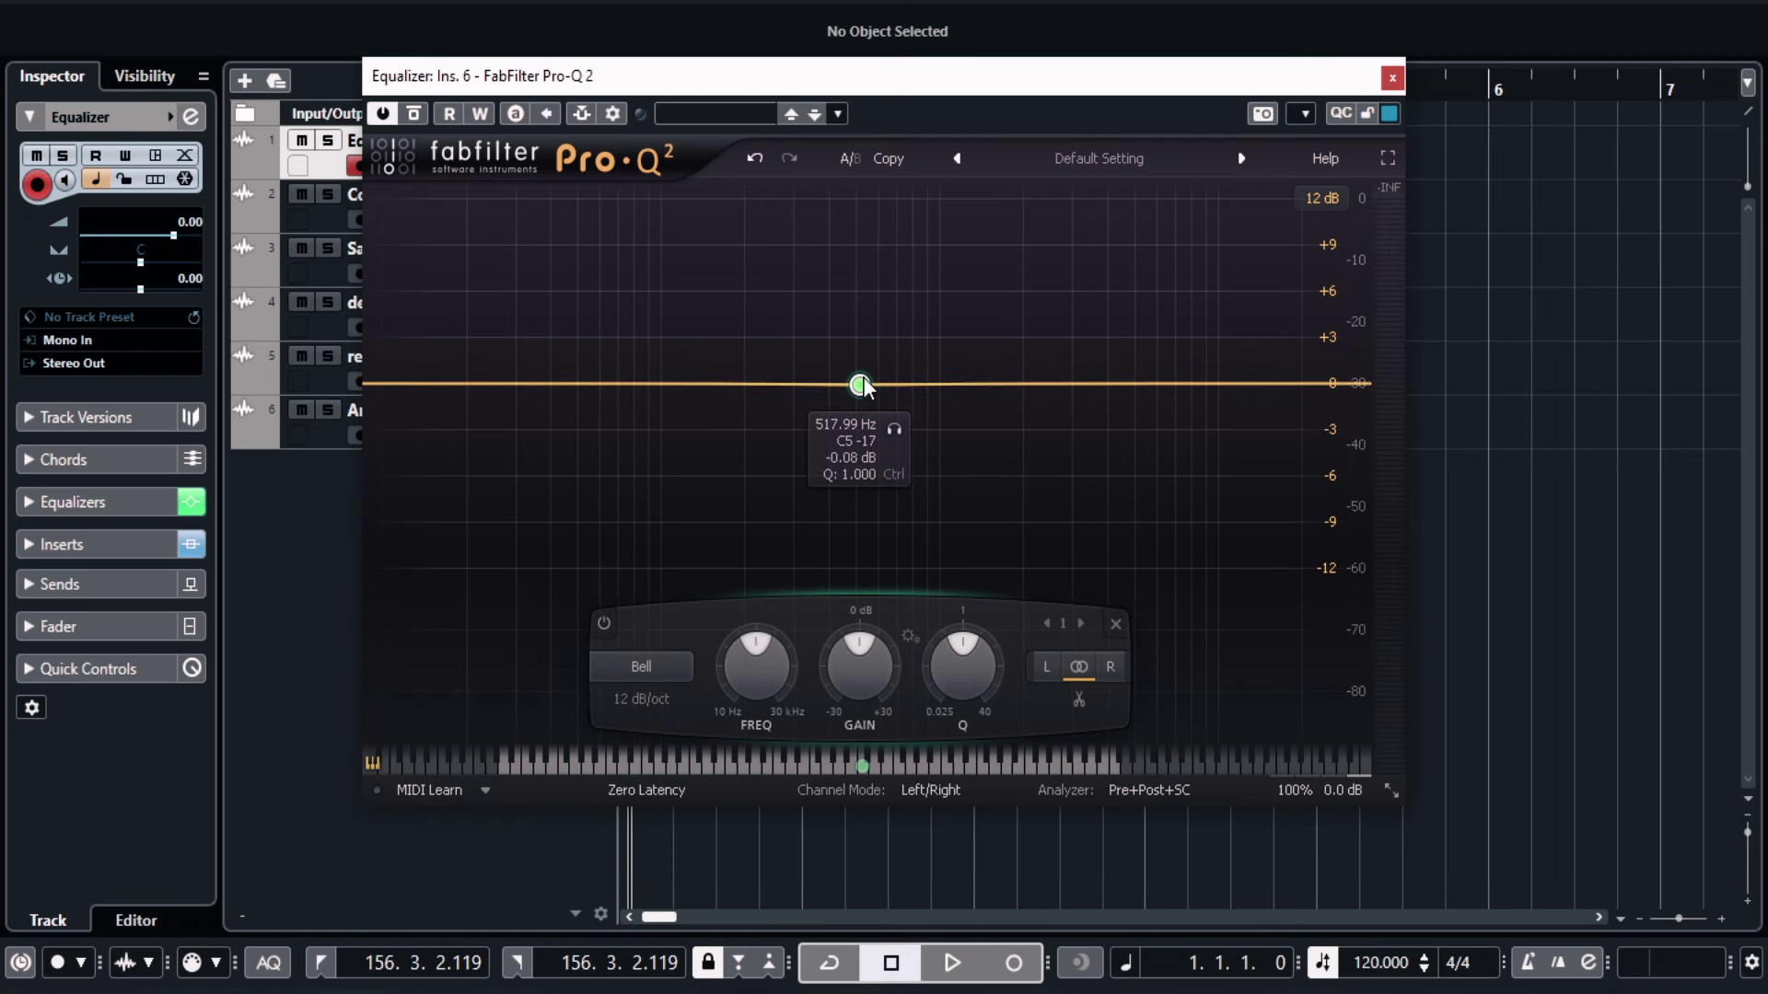
left_click(936, 789)
left_click(956, 848)
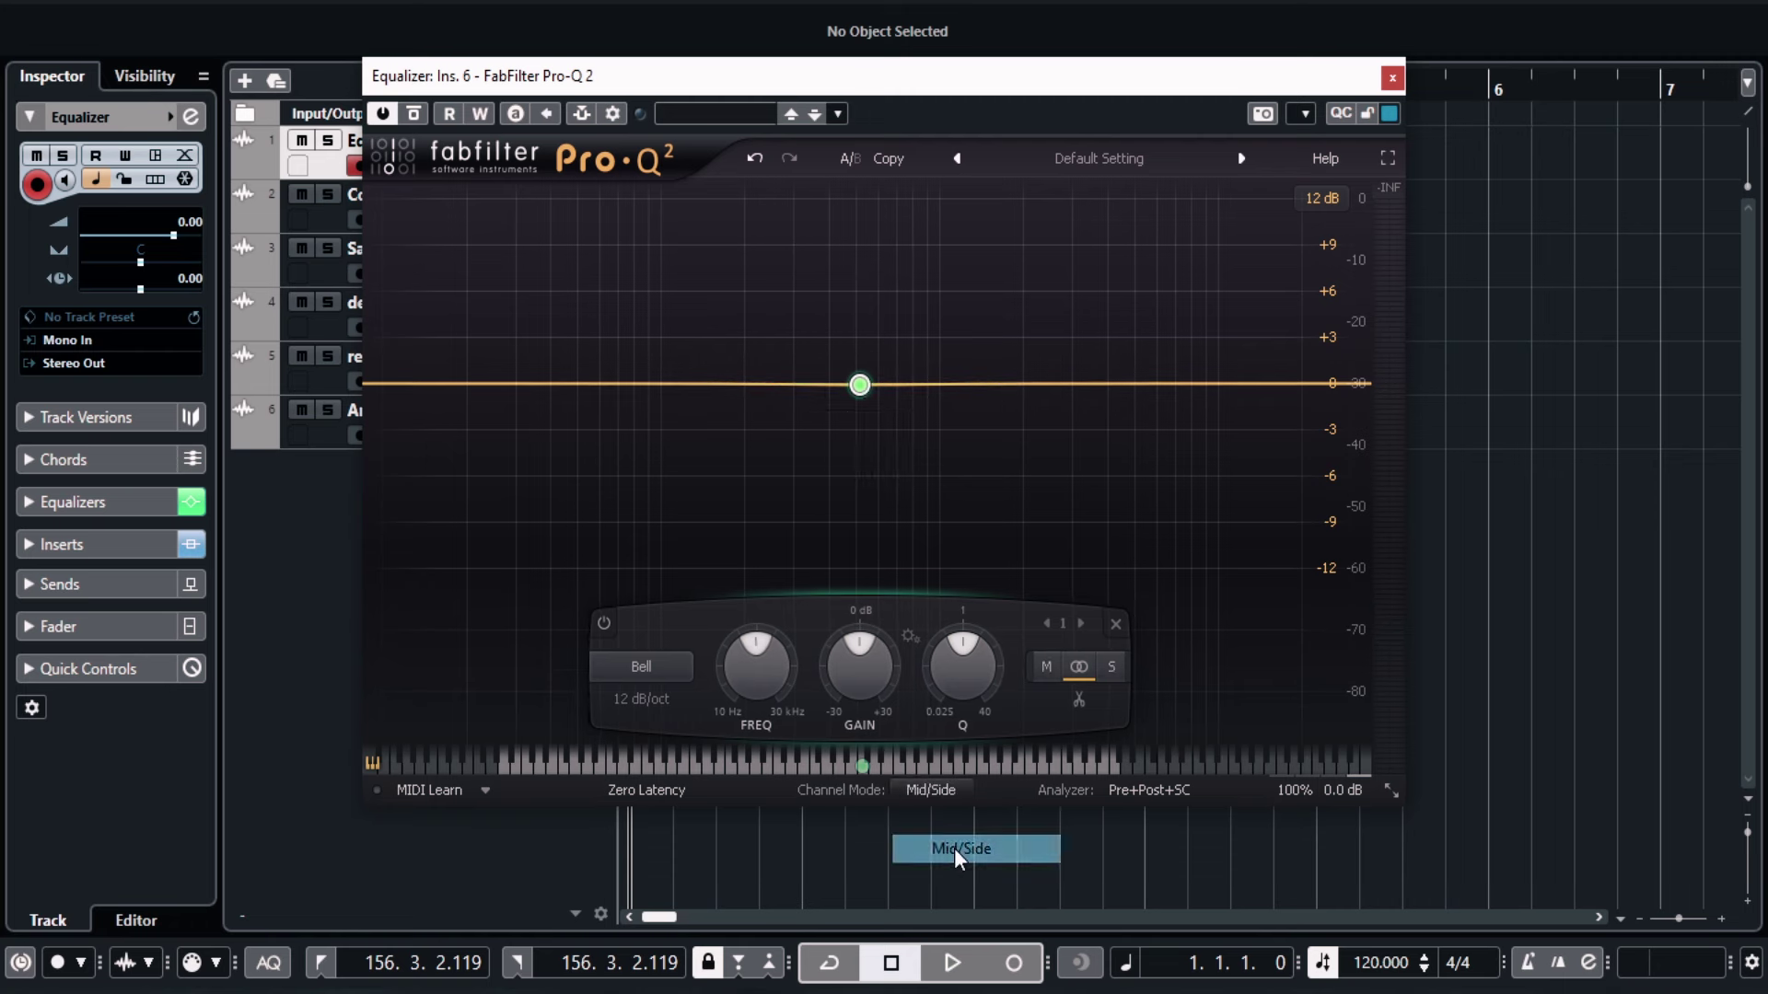
Set the bell band's stereo placement to Mid and cut it to about -3.5 dB.
right_click(860, 384)
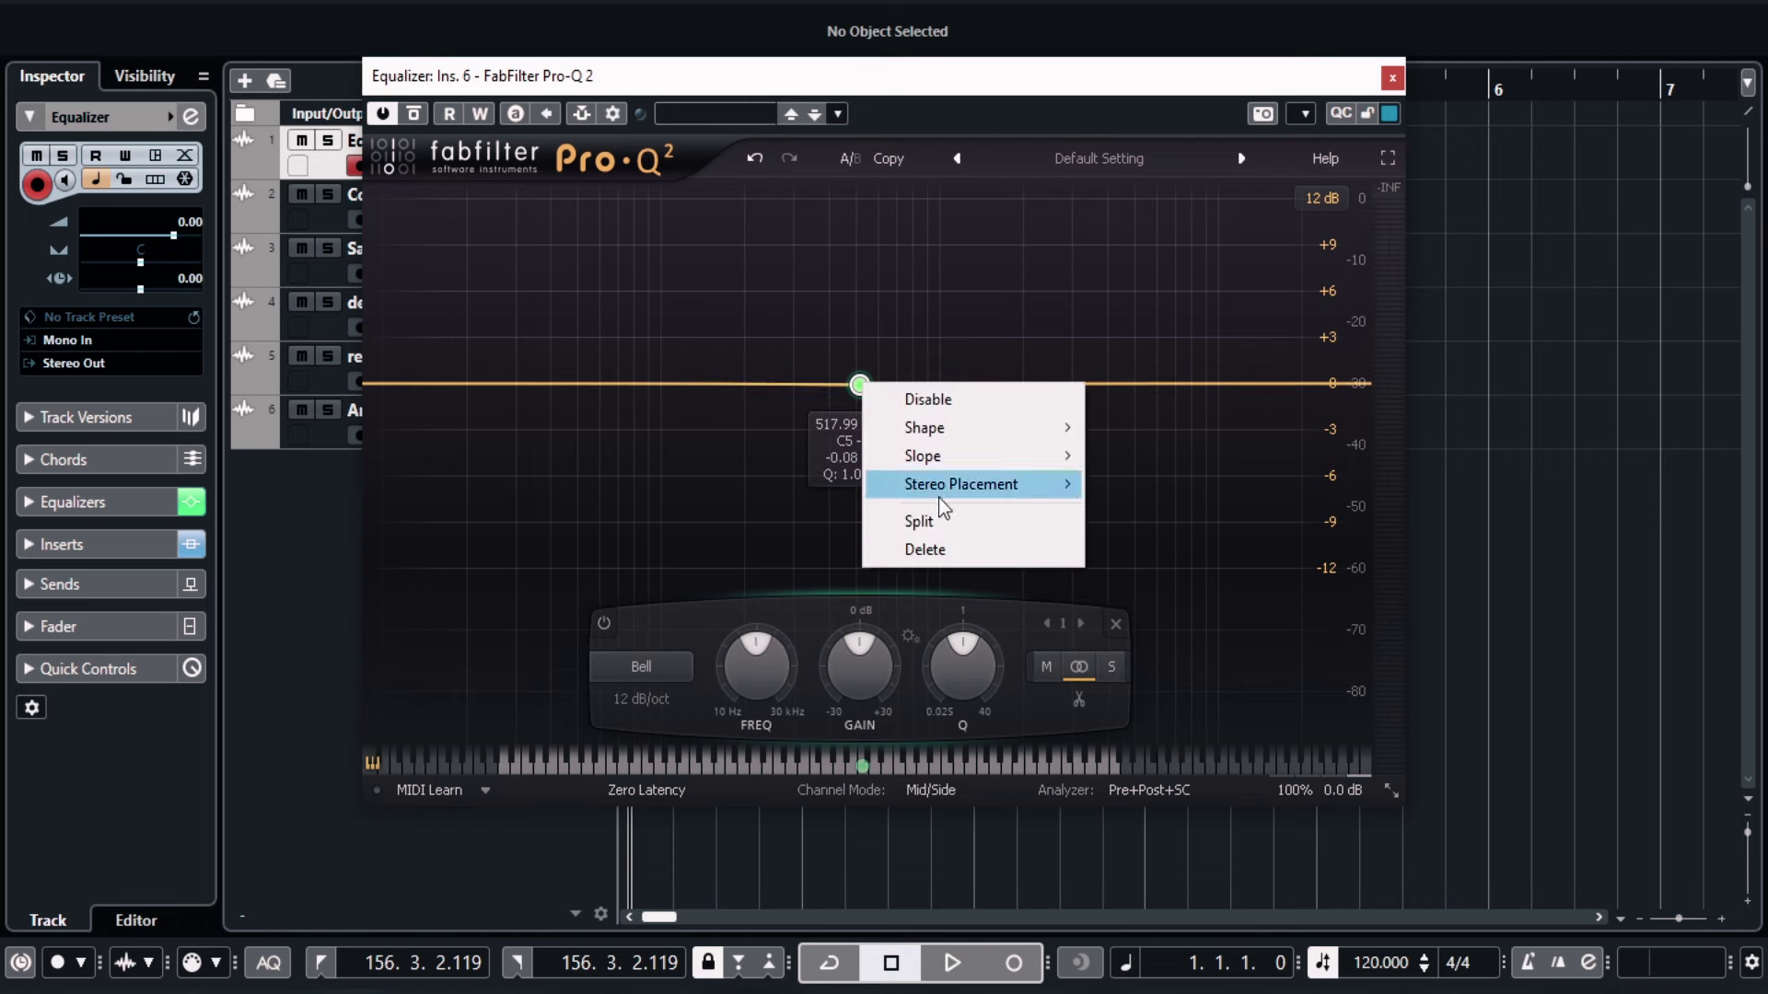
mouse_move(958, 488)
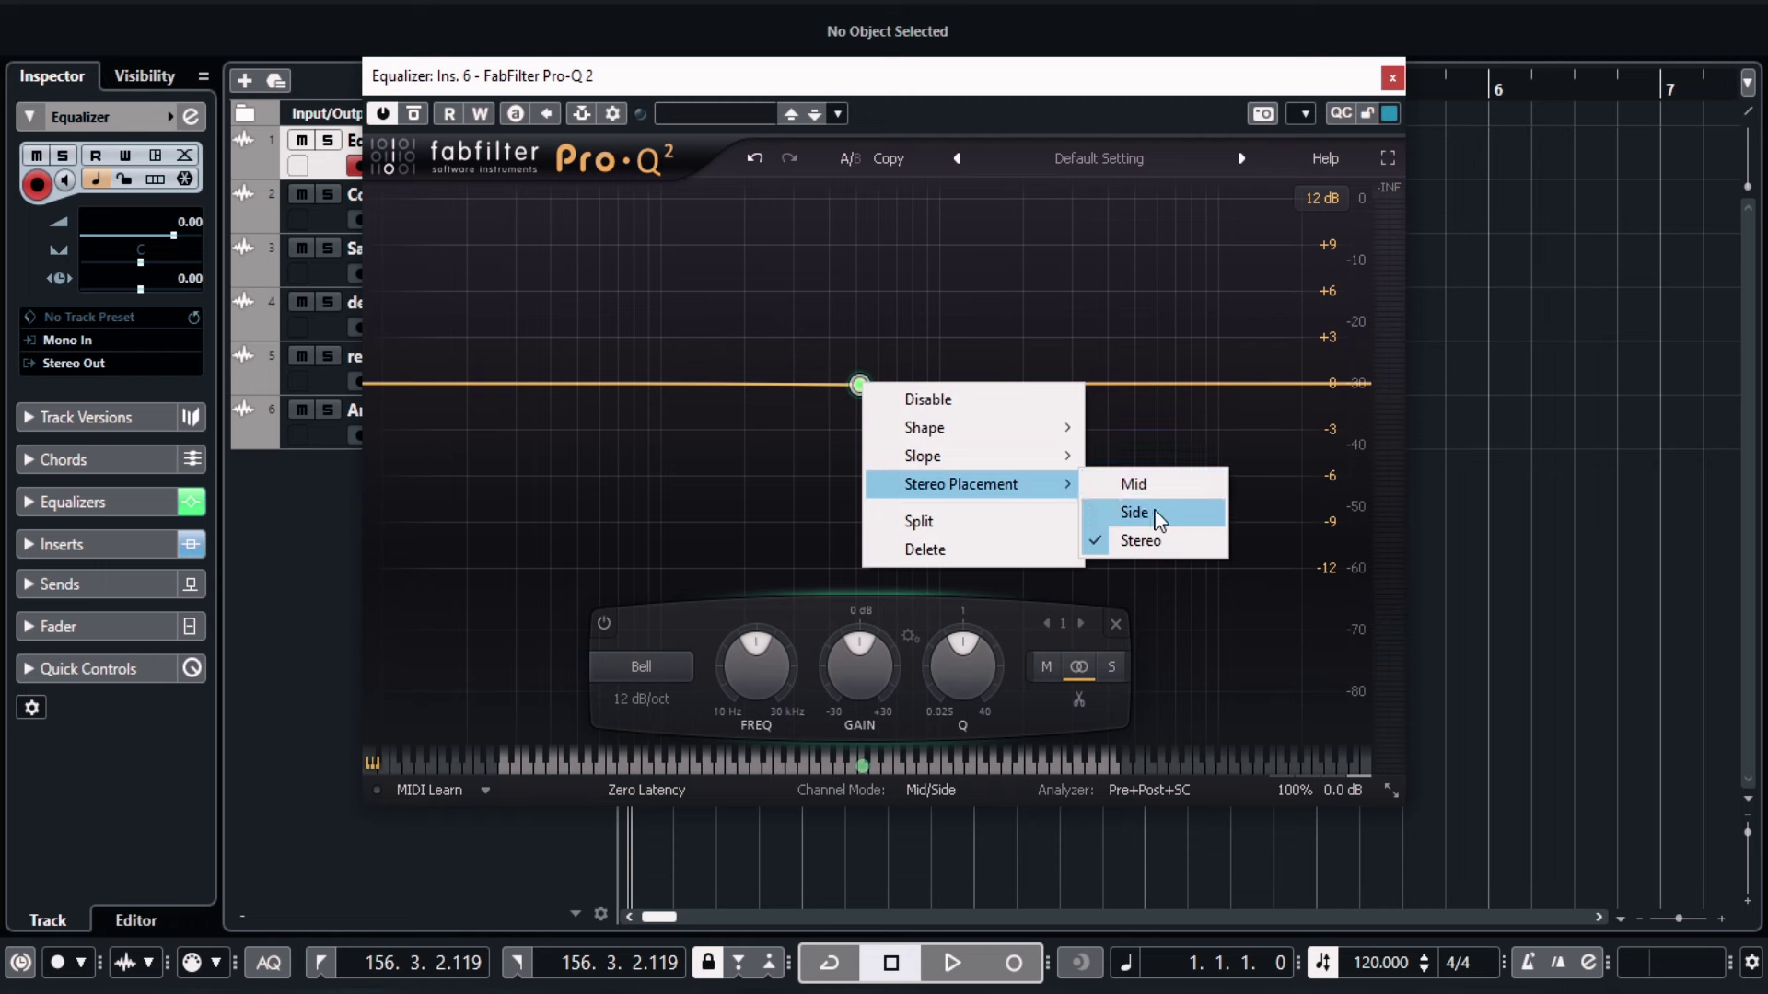
left_click(1158, 484)
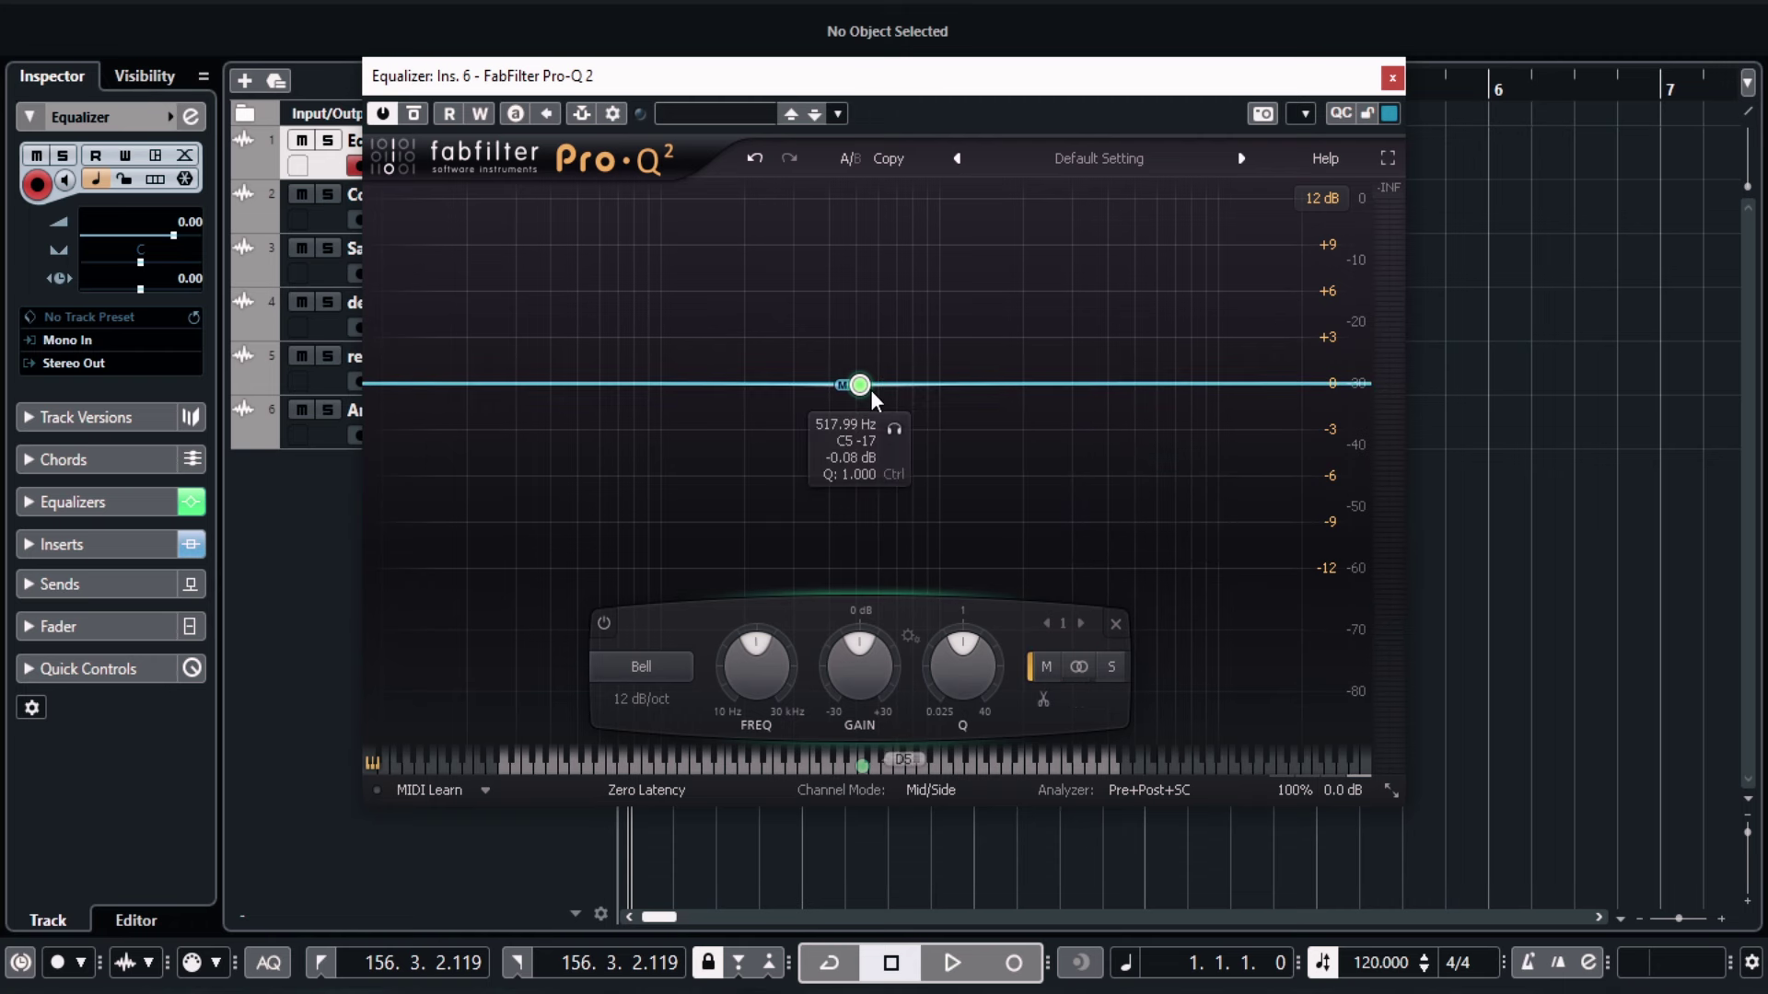
left_click_drag(864, 385, 865, 438)
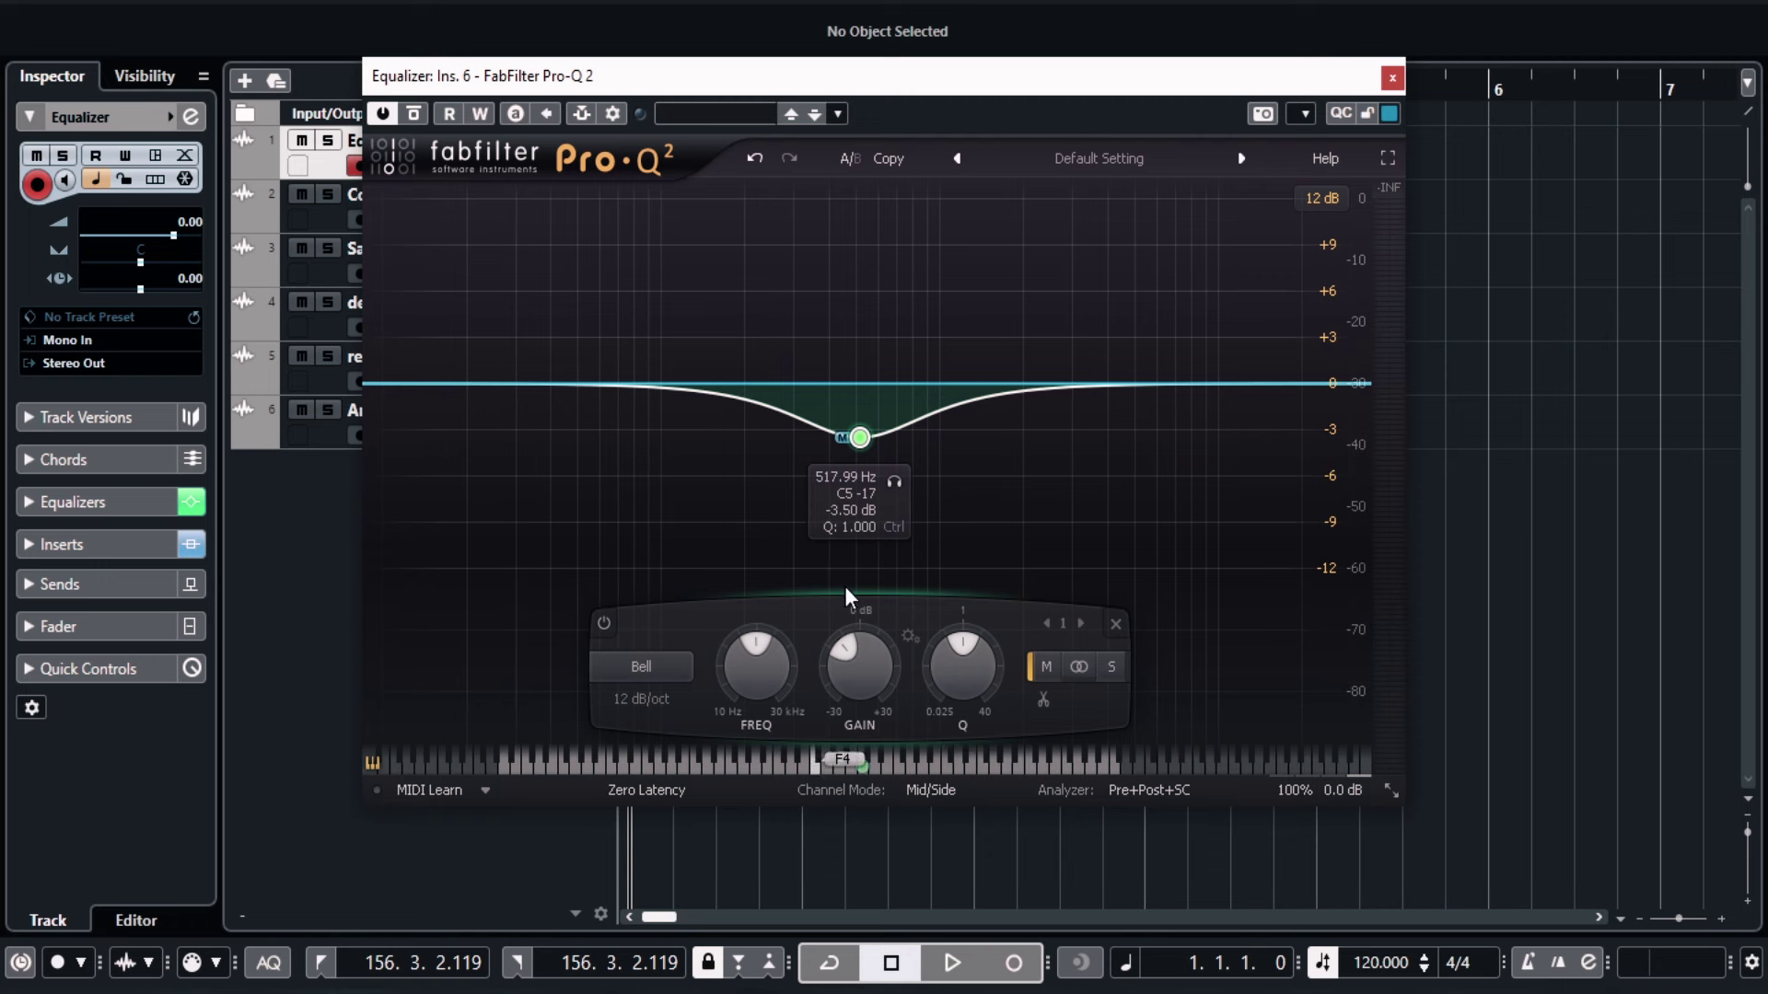
Switch the bell band's stereo placement to Side, and return it to Stereo.
right_click(859, 437)
mouse_move(933, 542)
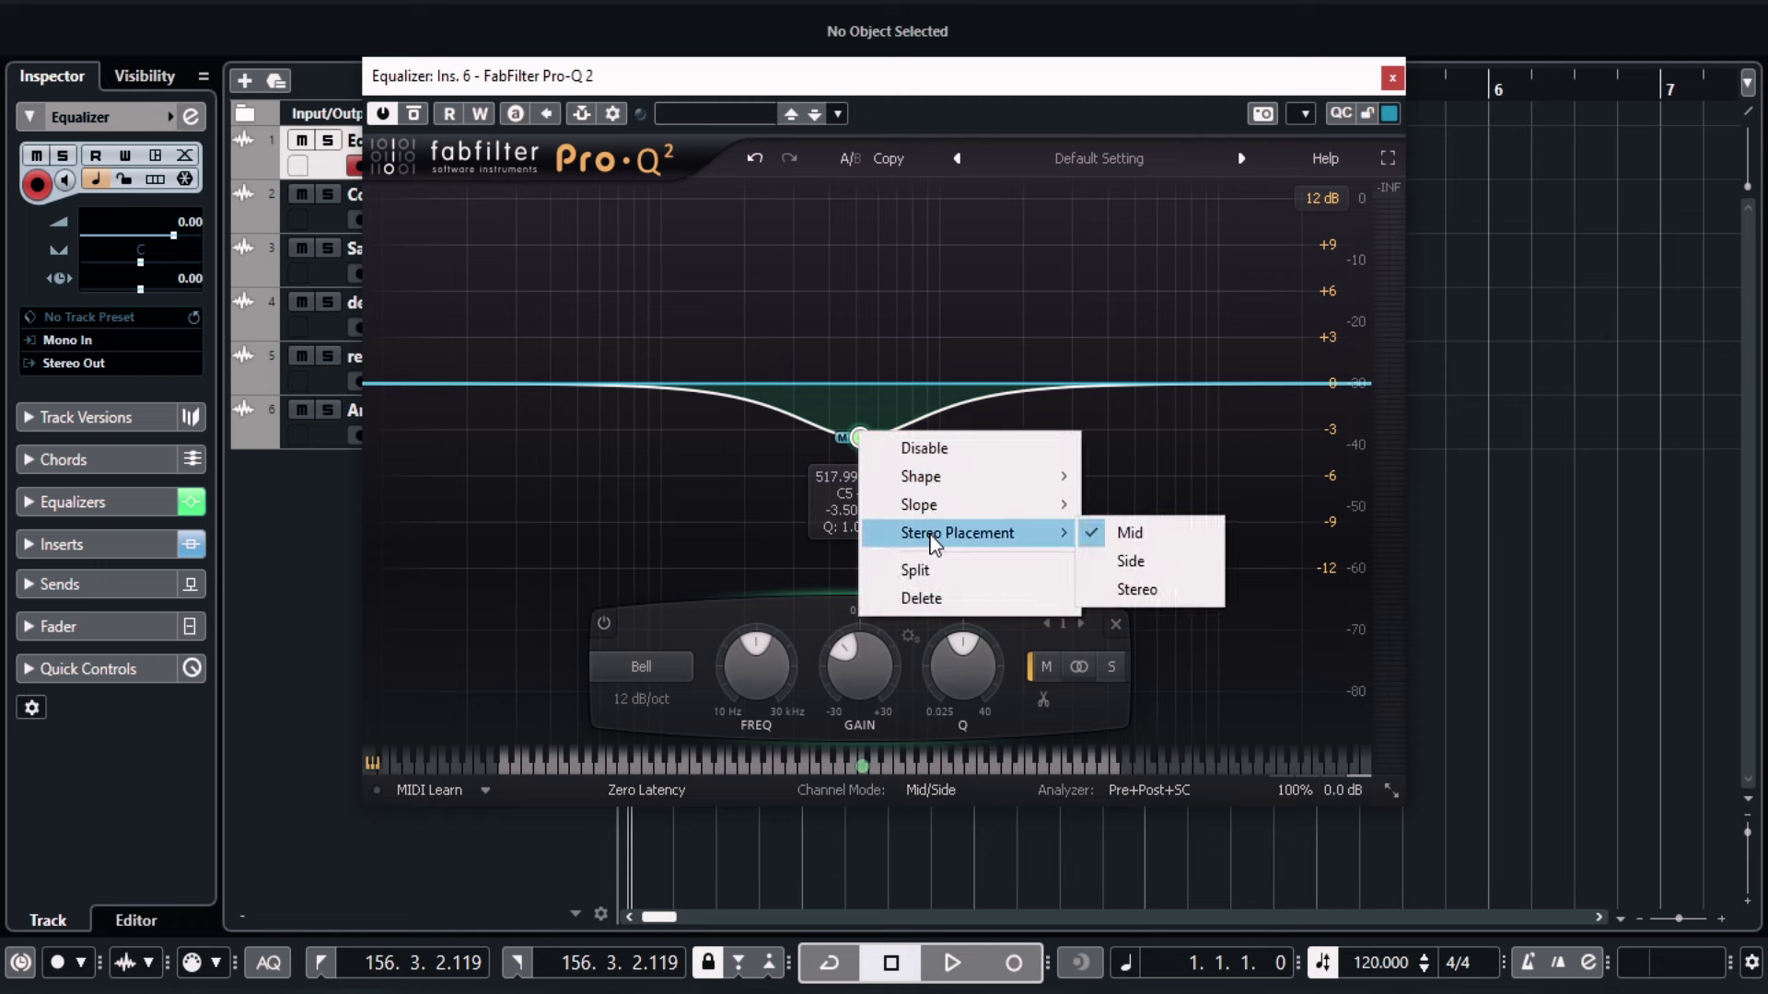
left_click(1169, 564)
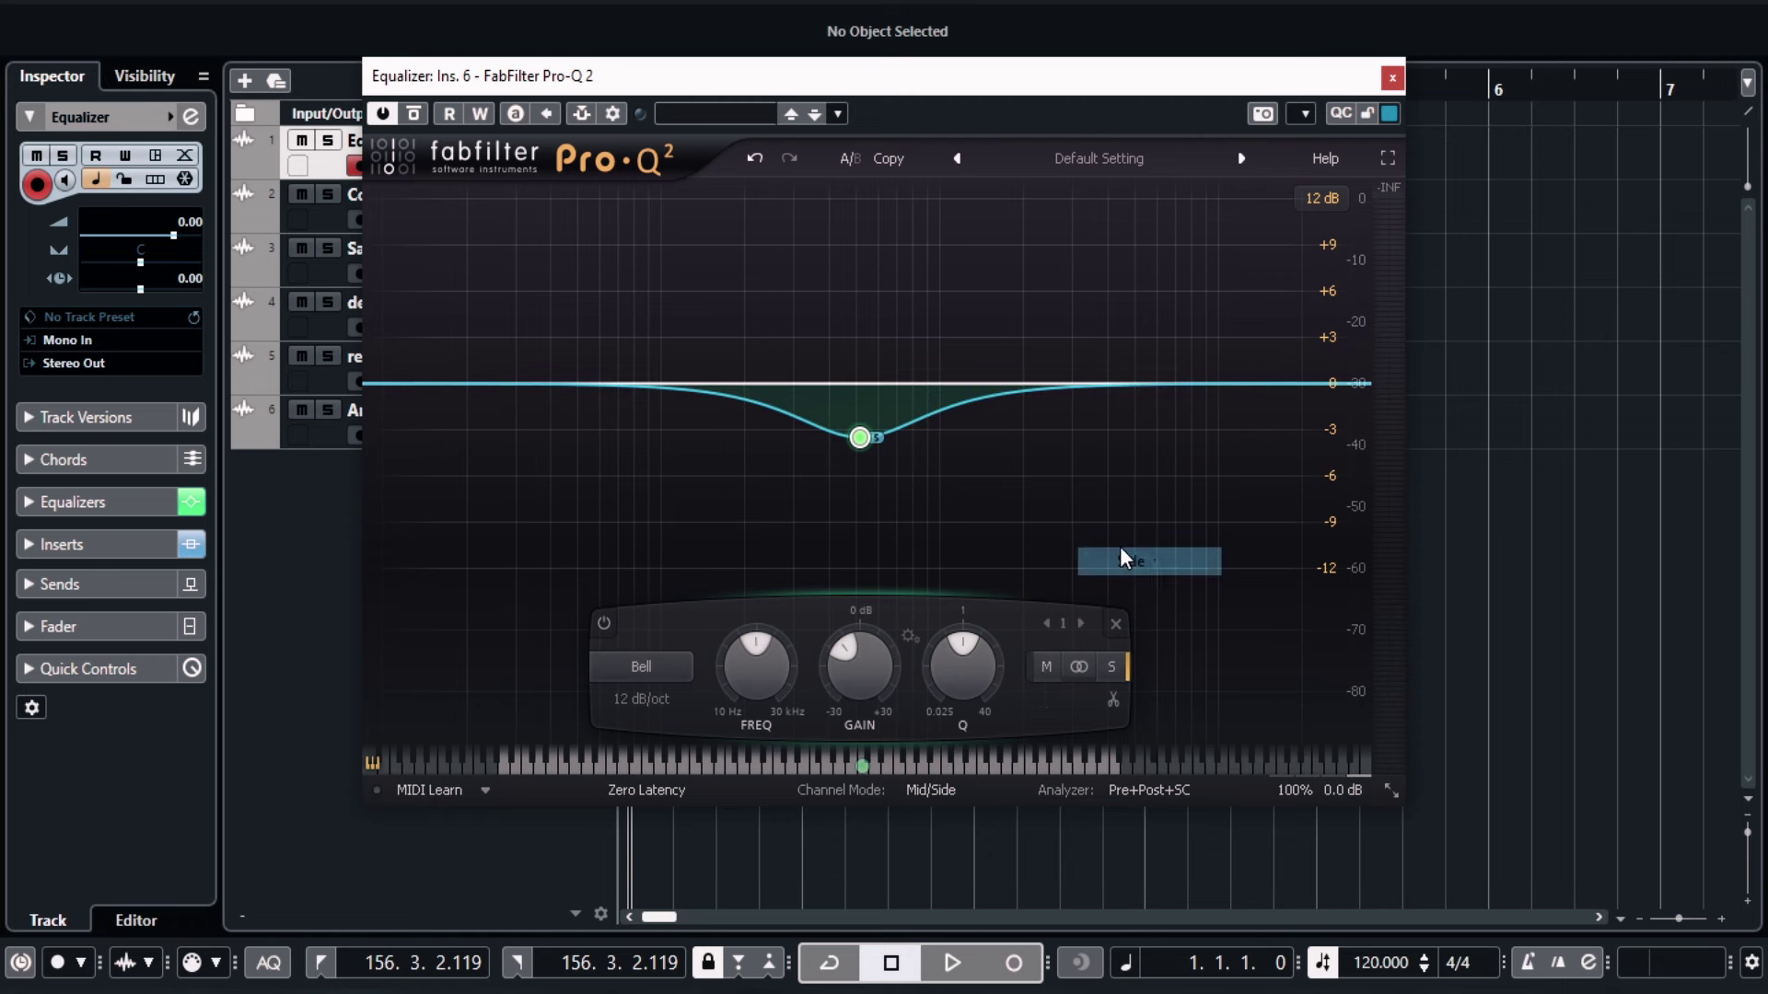
right_click(861, 440)
mouse_move(943, 540)
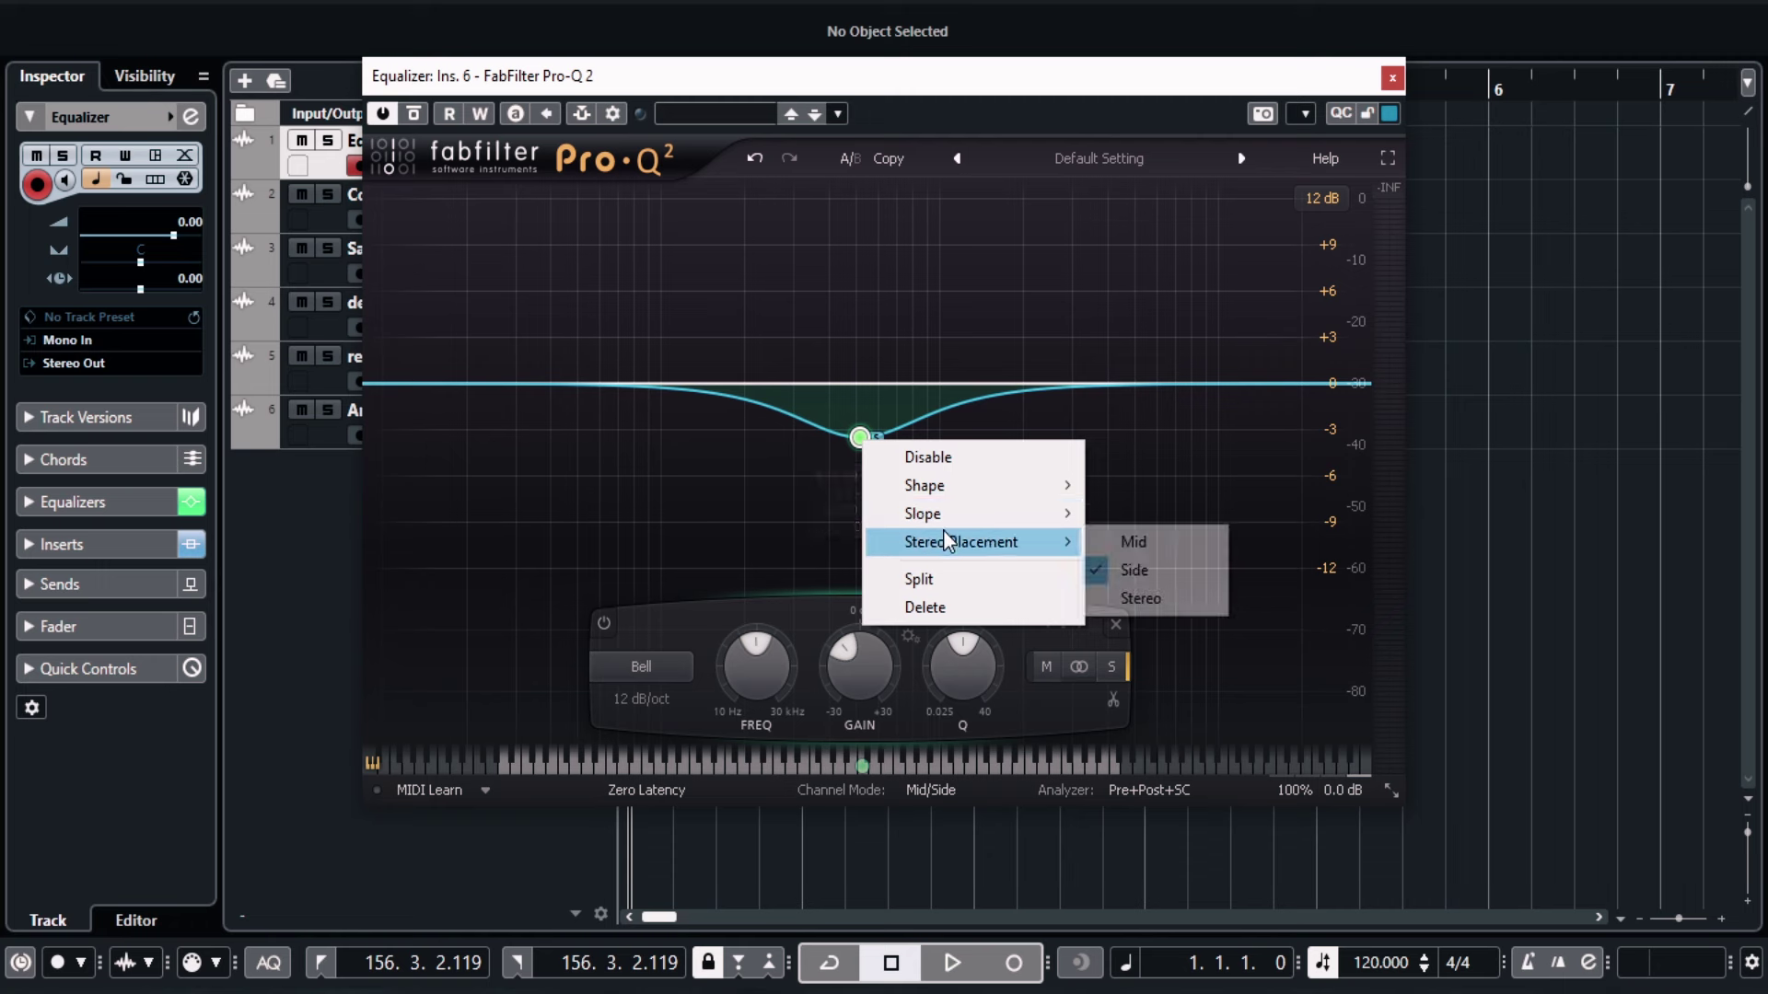
left_click(1197, 601)
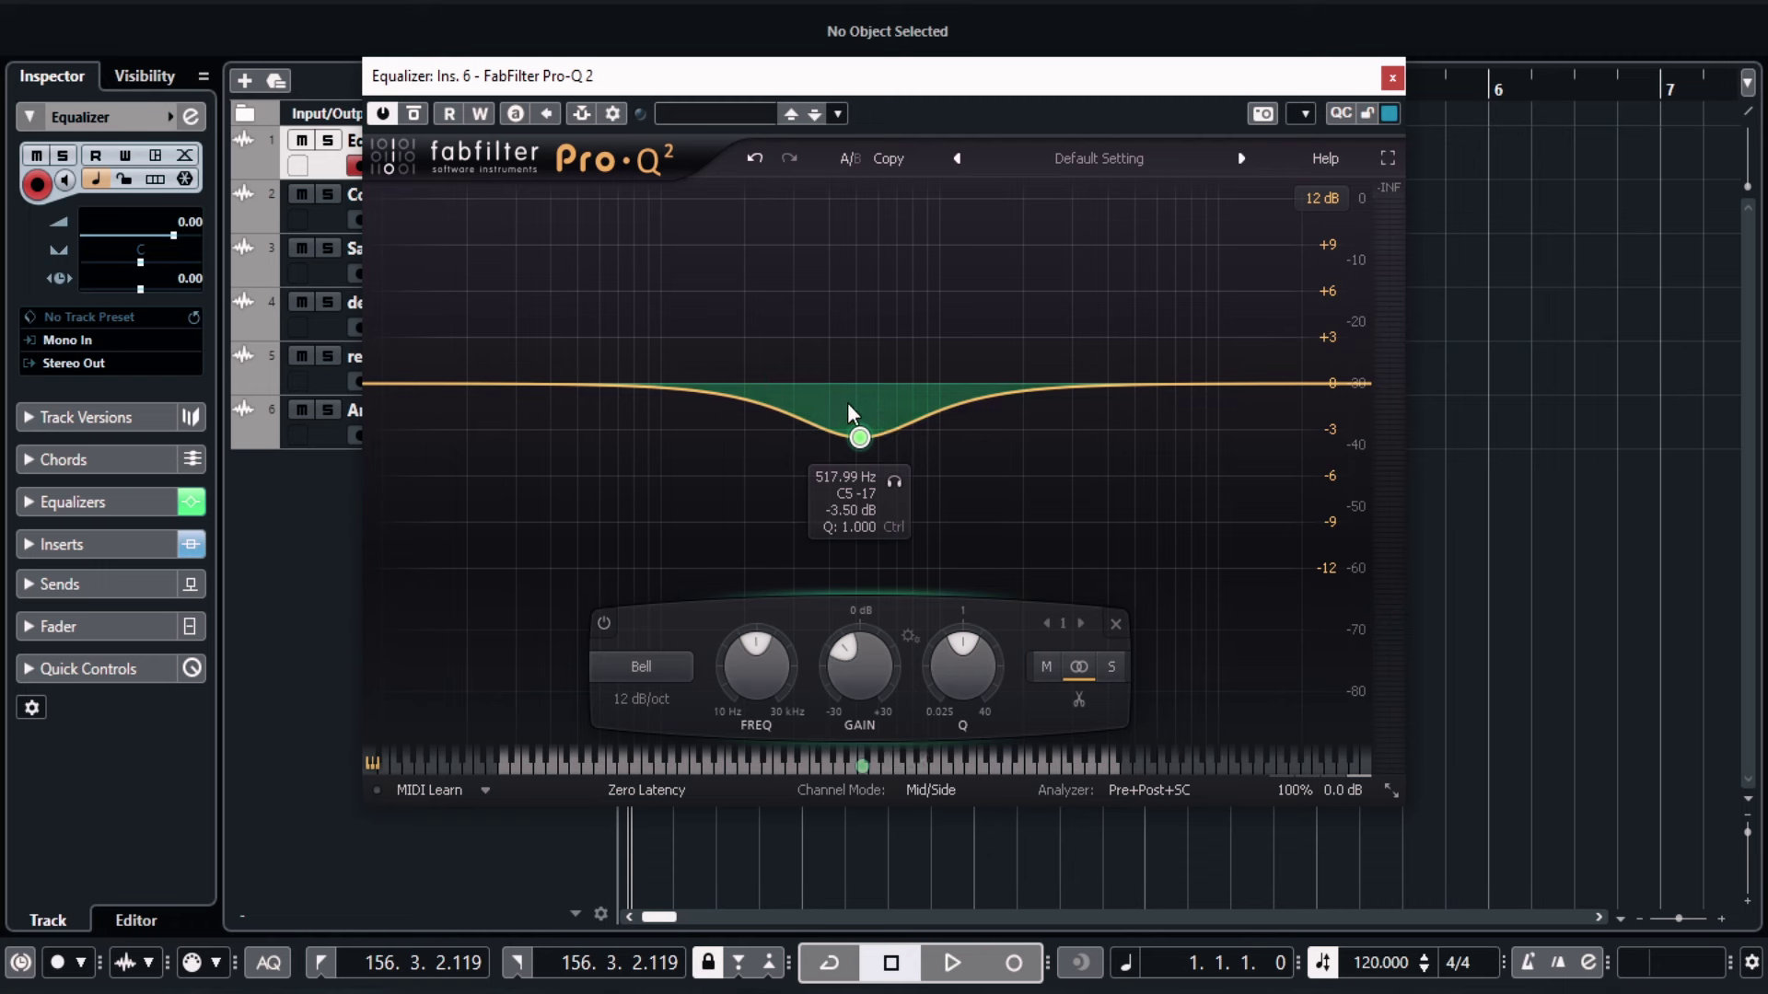
Move the bell band to about 654 Hz with nearly flat gain, and close Pro-Q 2.
left_click_drag(859, 439, 886, 385)
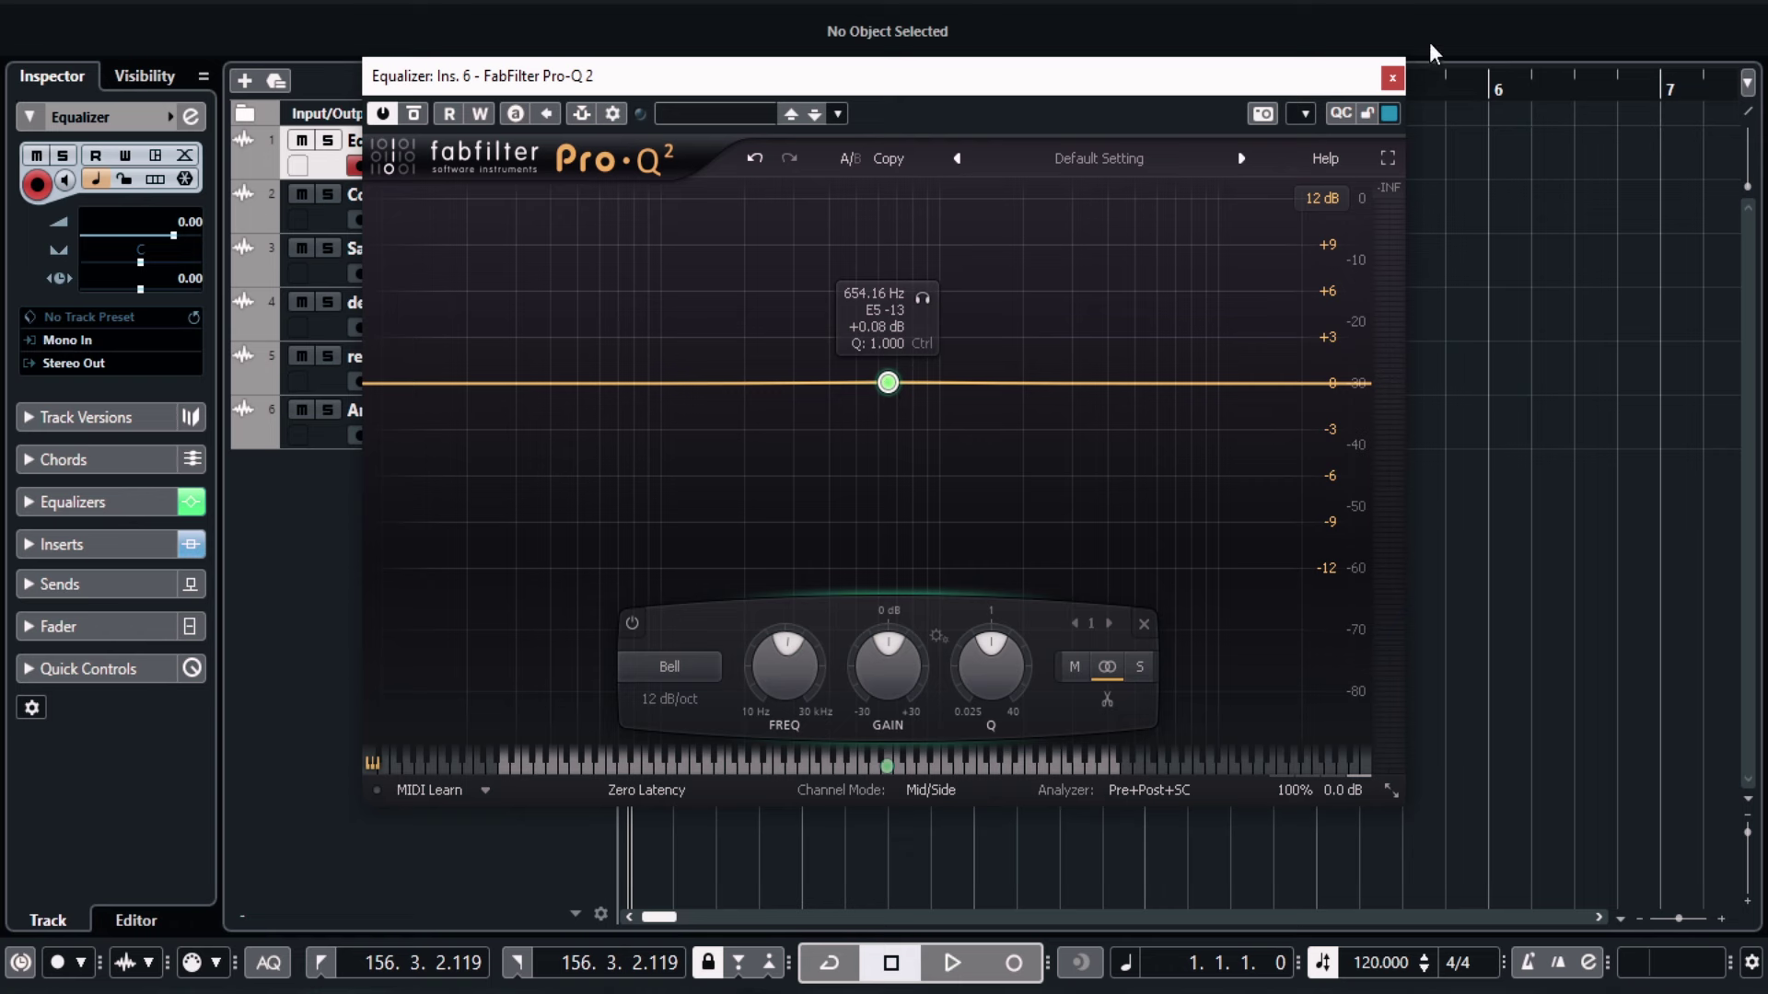
left_click(1392, 78)
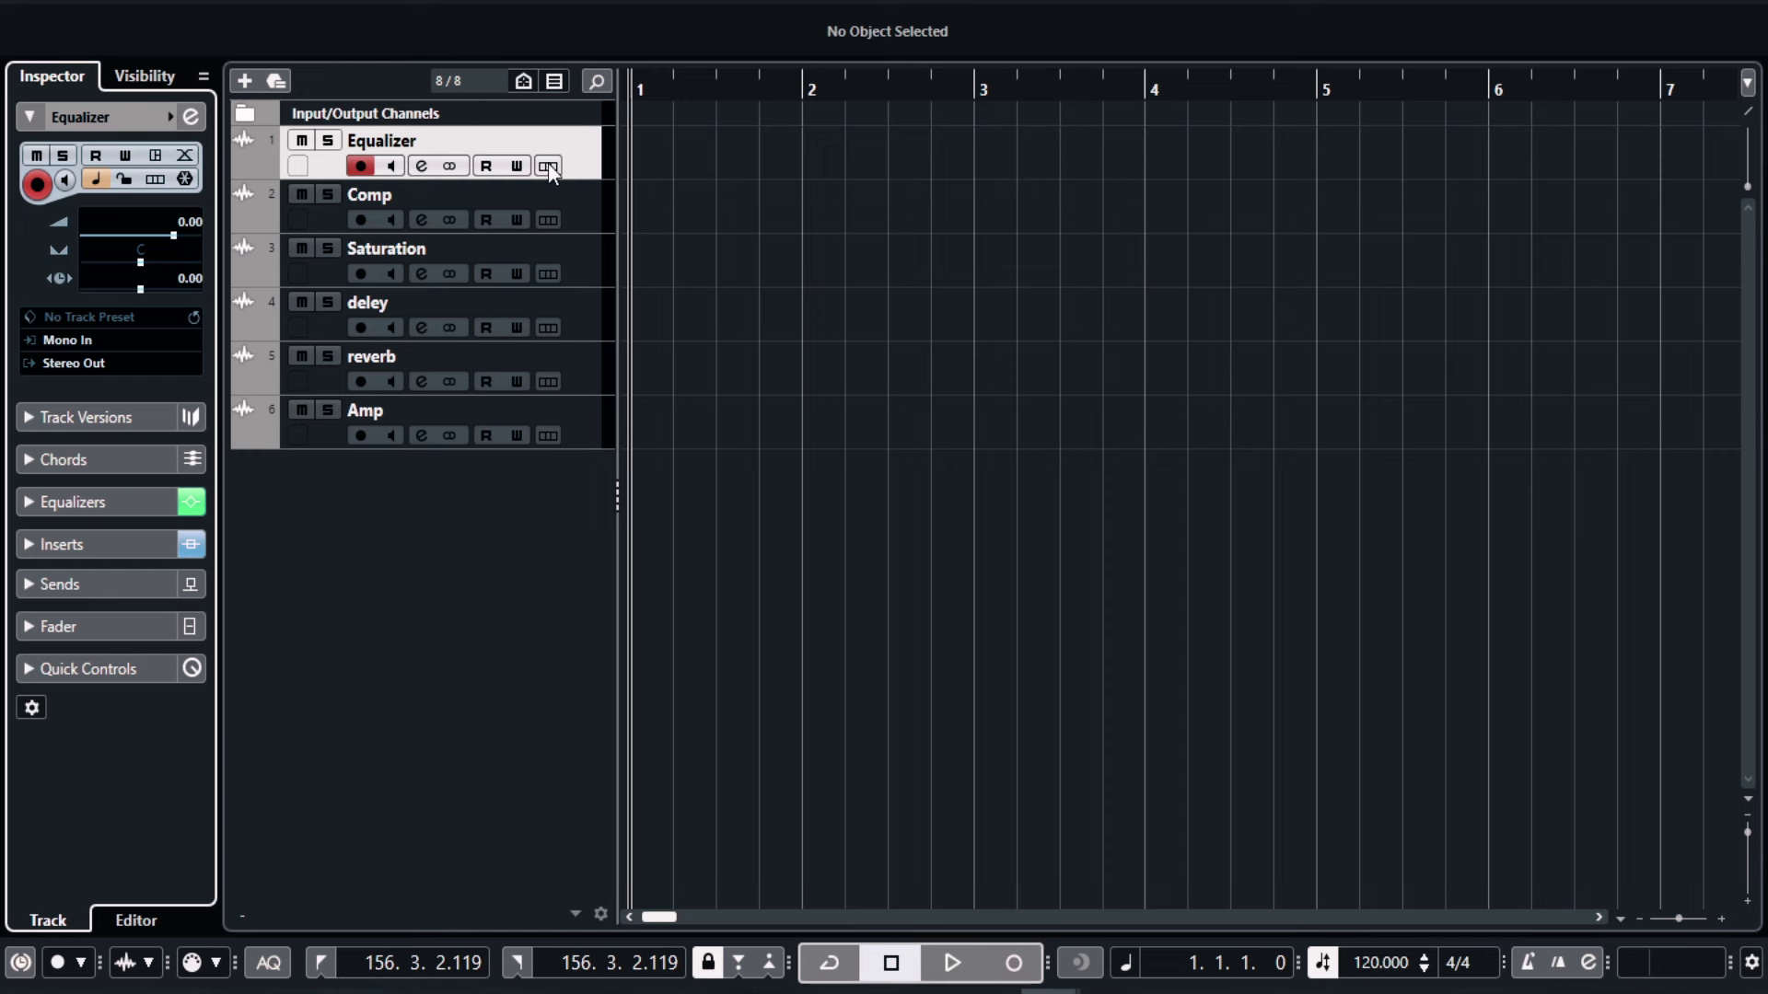
Look at the Comp and Saturation tracks and reselect the Equalizer track.
left_click(578, 208)
left_click(589, 264)
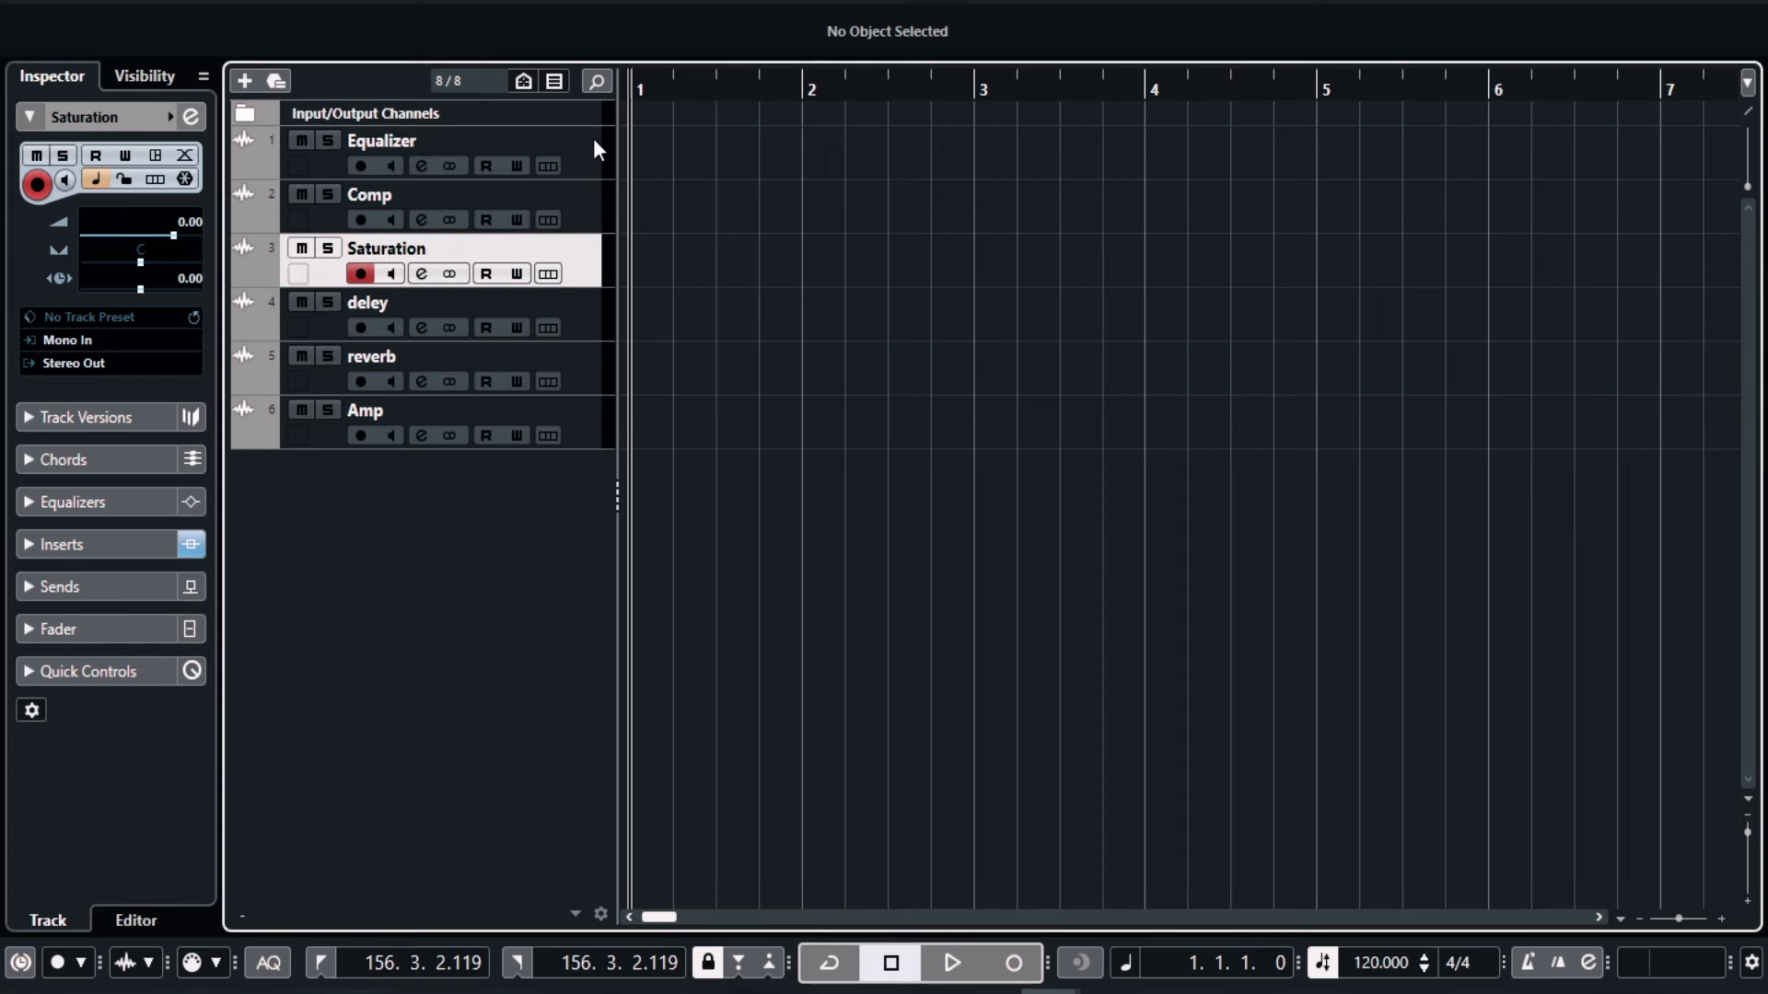
left_click(577, 164)
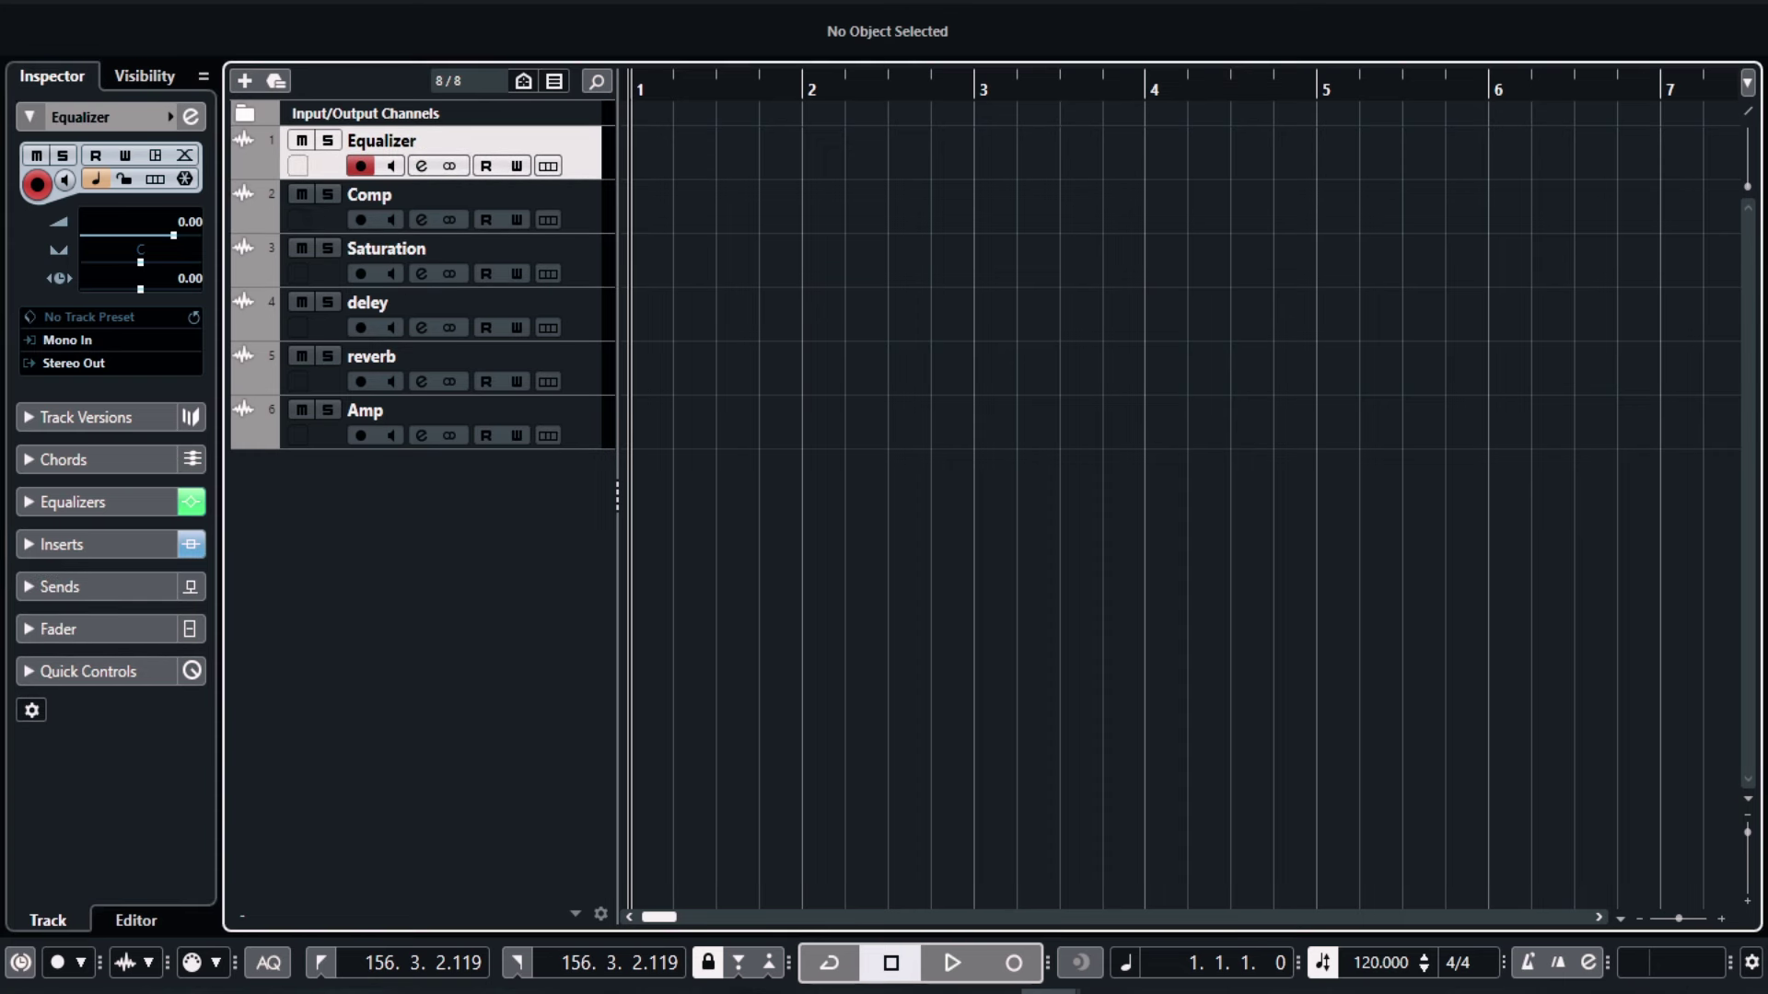